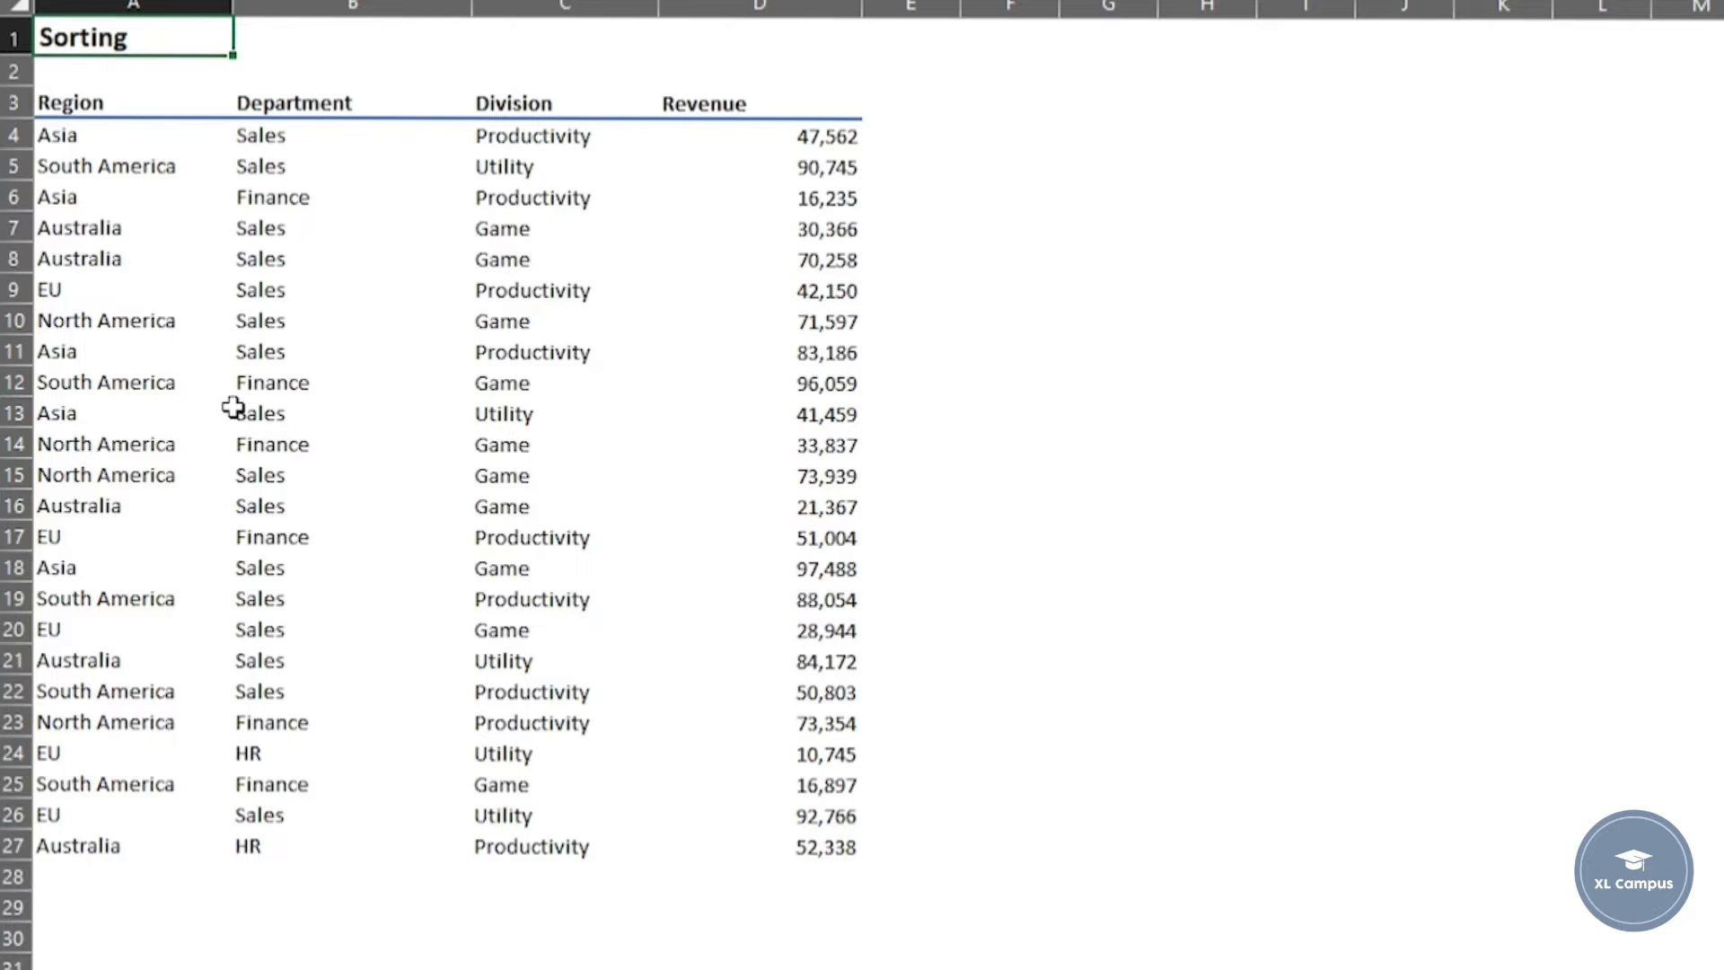
# - Sort the table by the Revenue column from largest to smallest
pyautogui.click(721, 228)
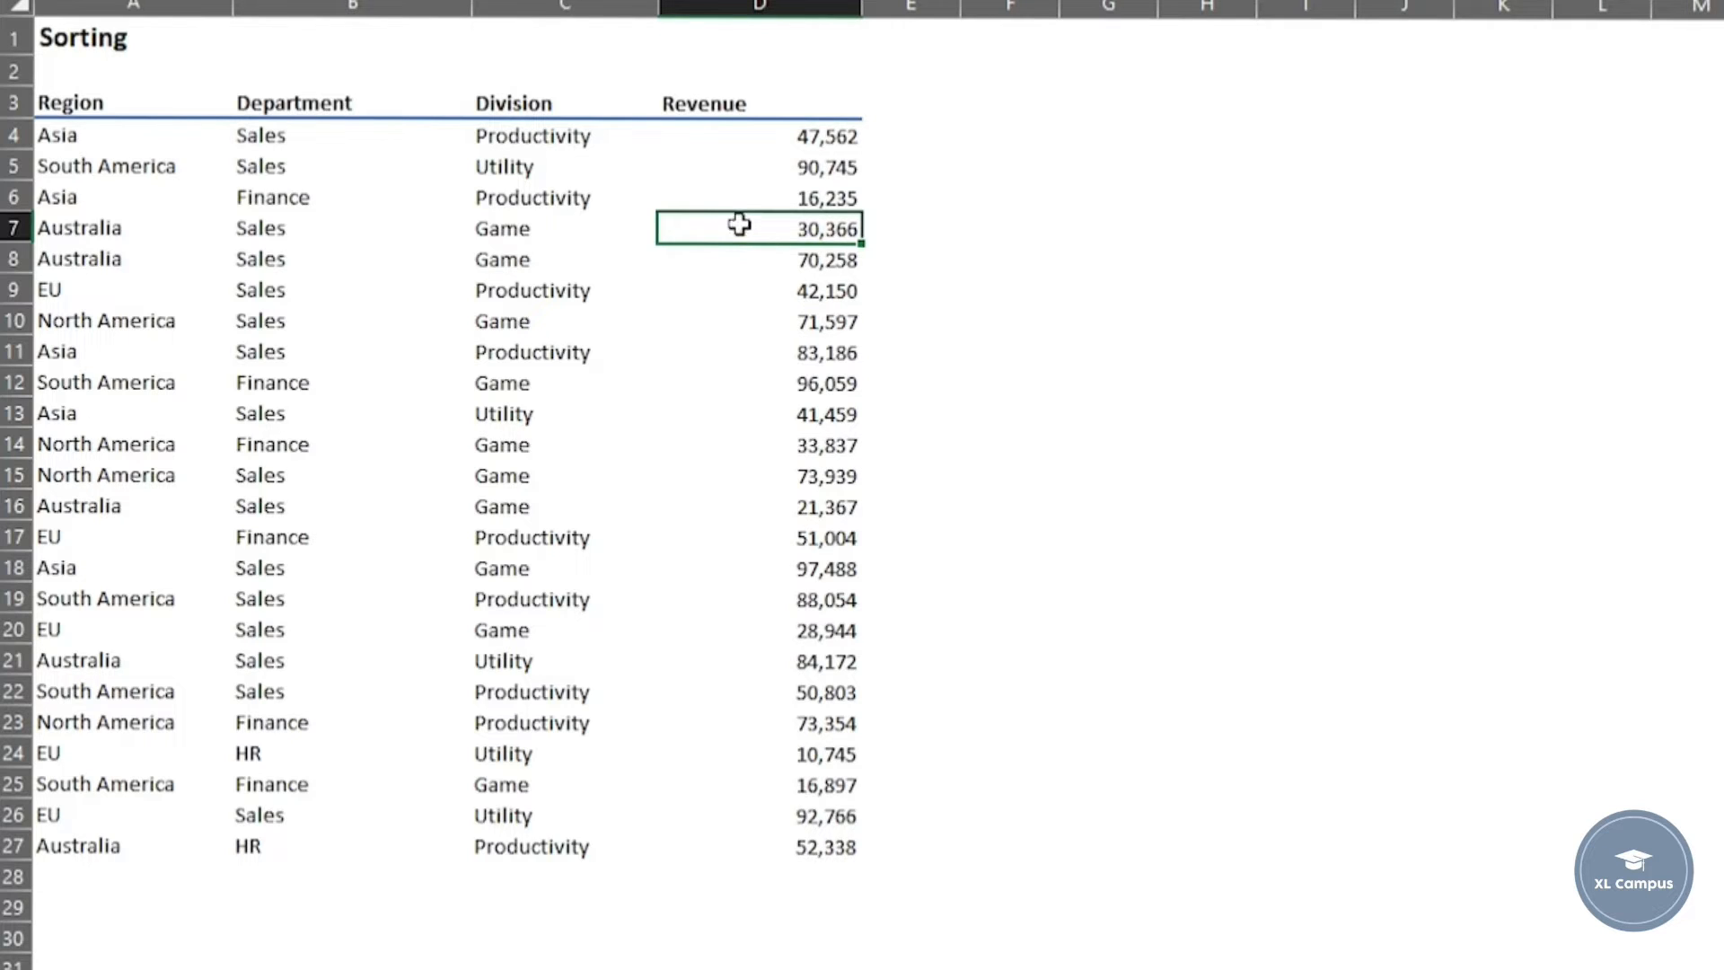
pyautogui.click(743, 321)
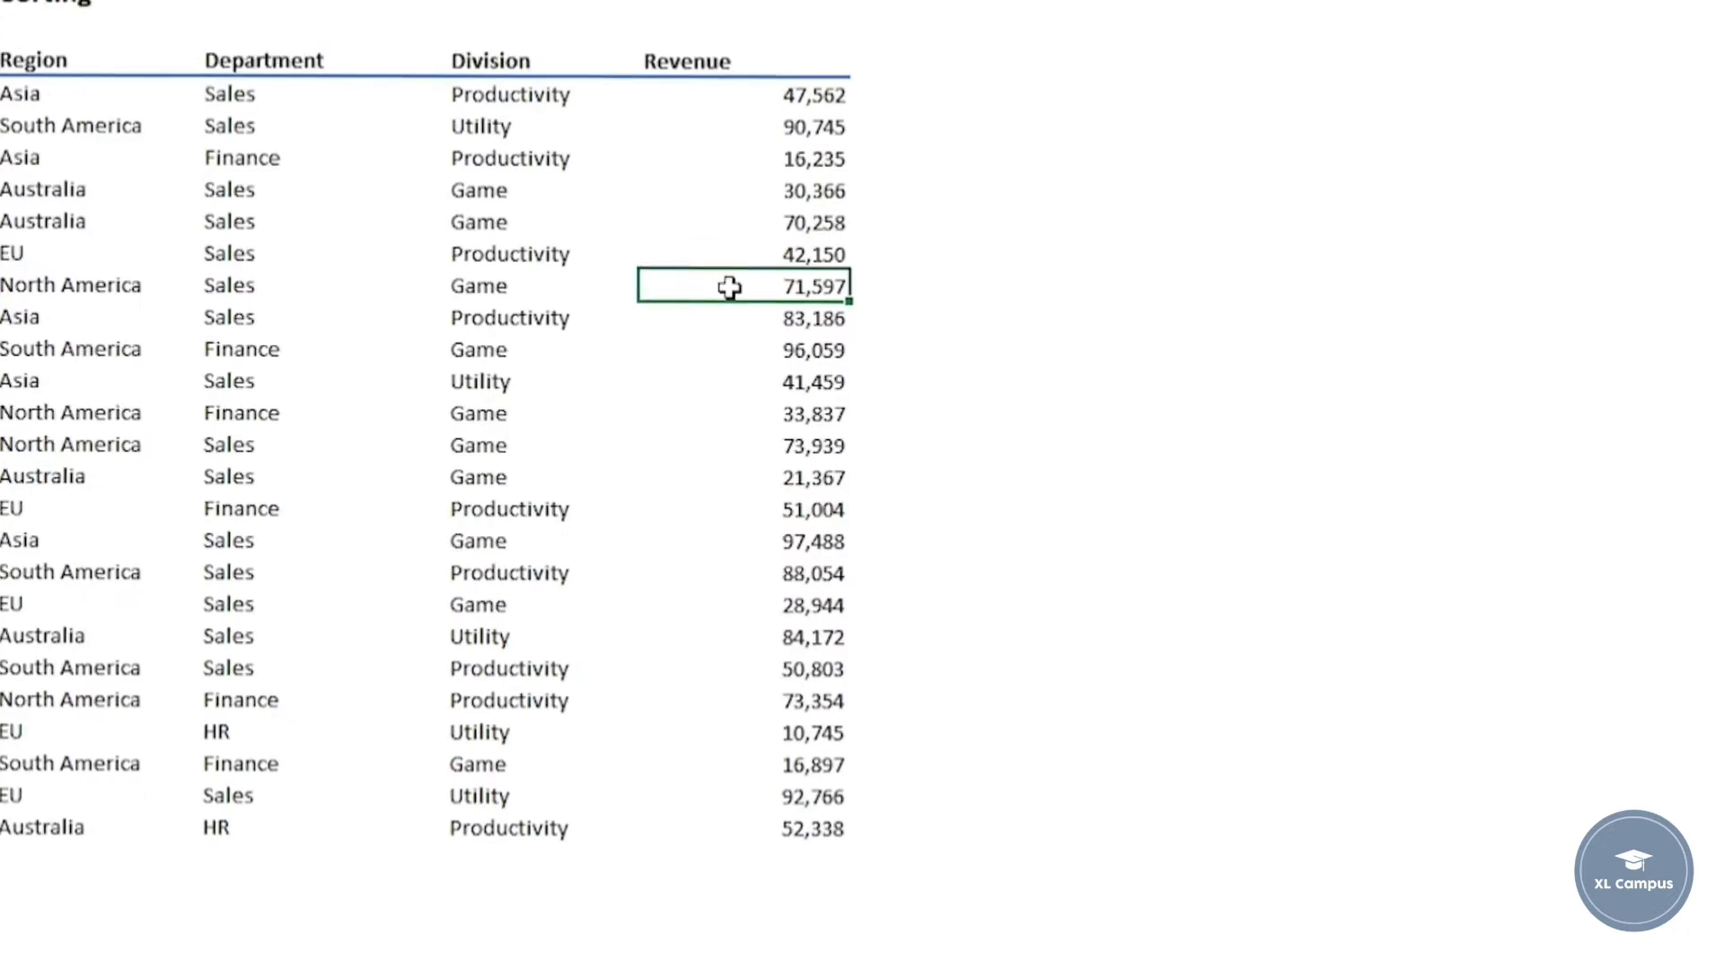
pyautogui.rightClick(730, 289)
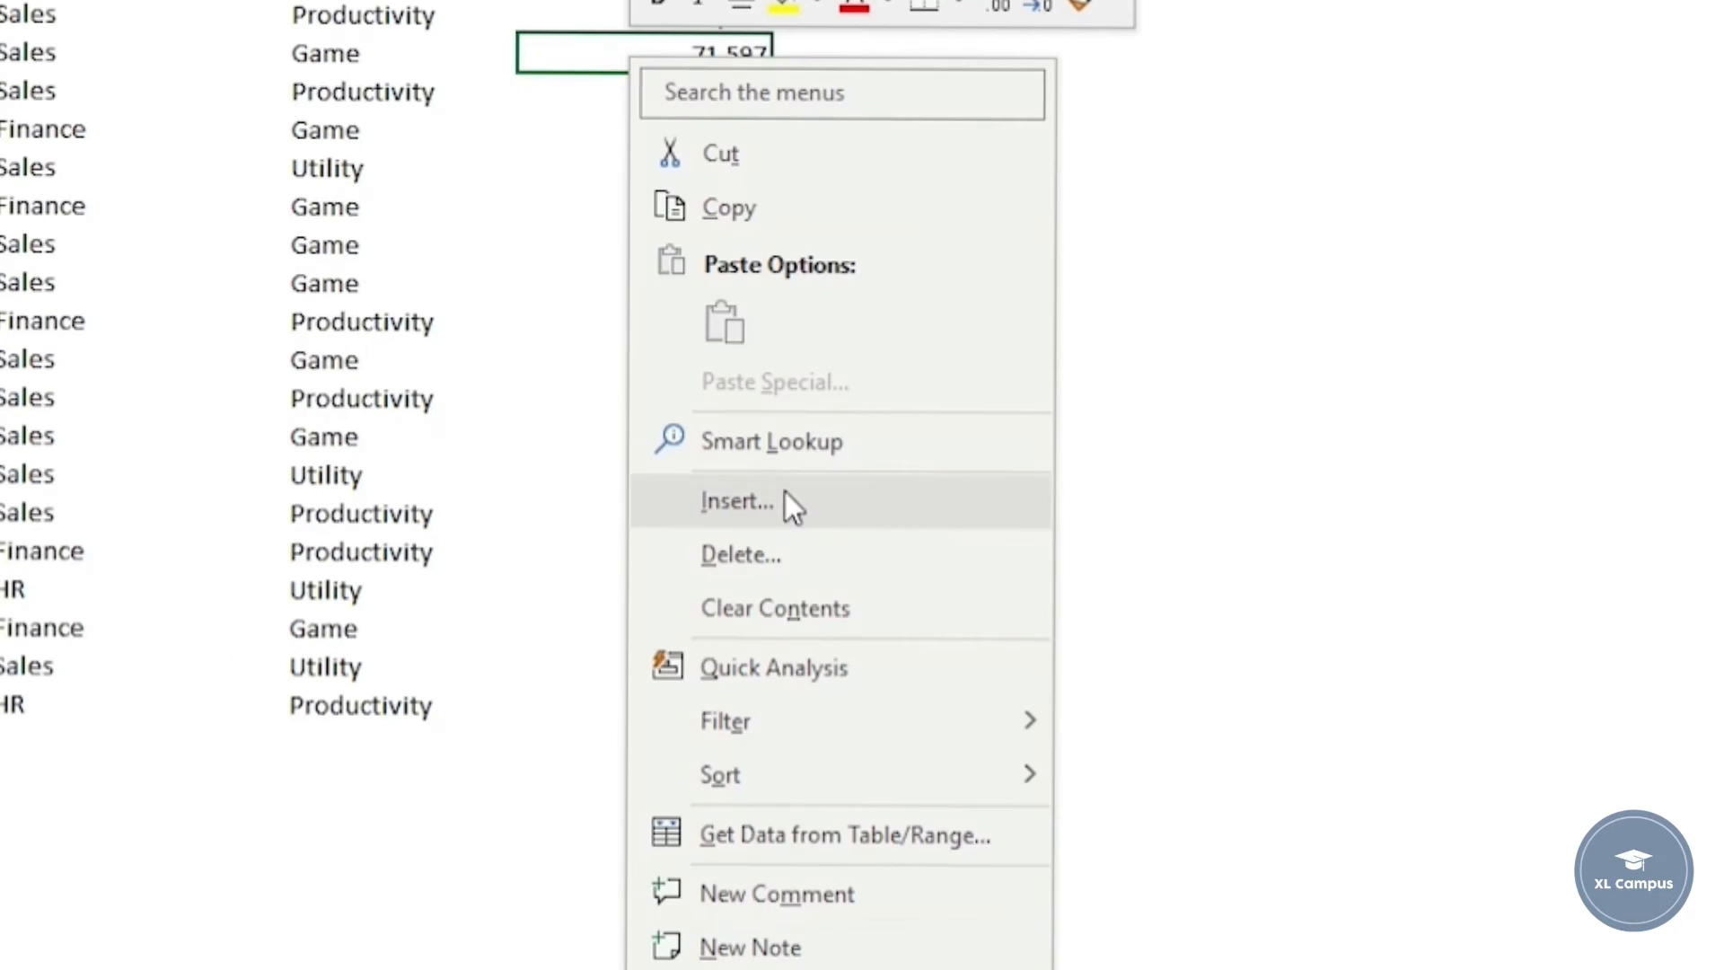
pyautogui.moveTo(799, 773)
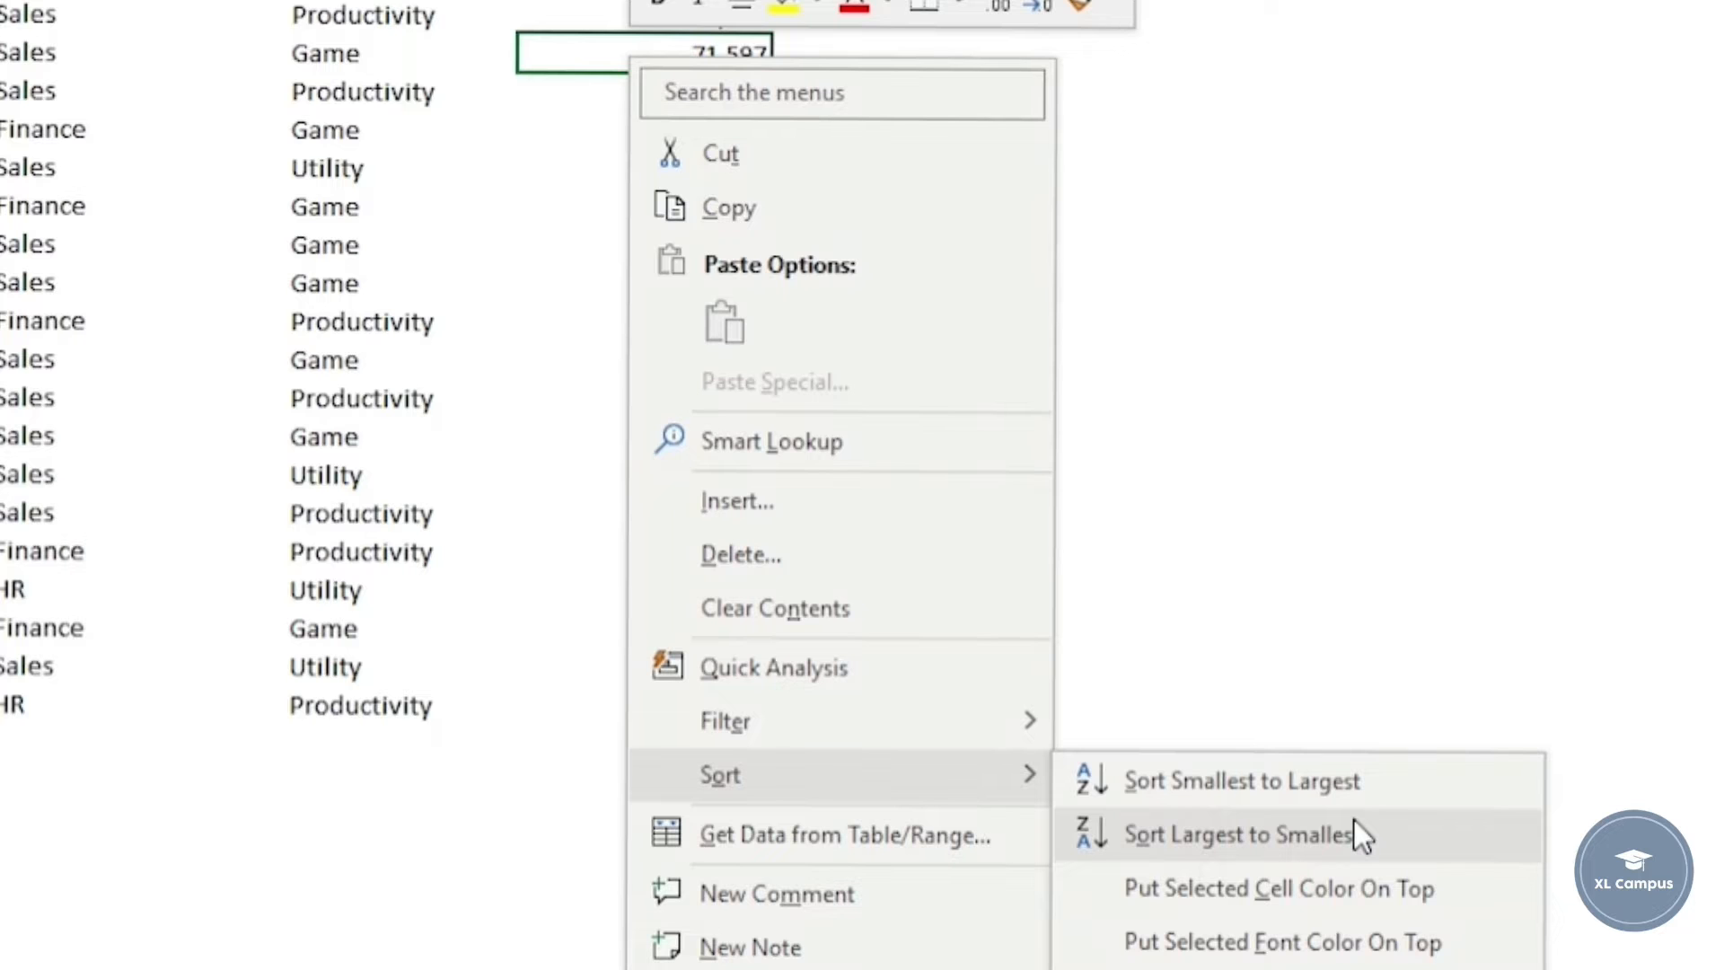
pyautogui.click(1356, 831)
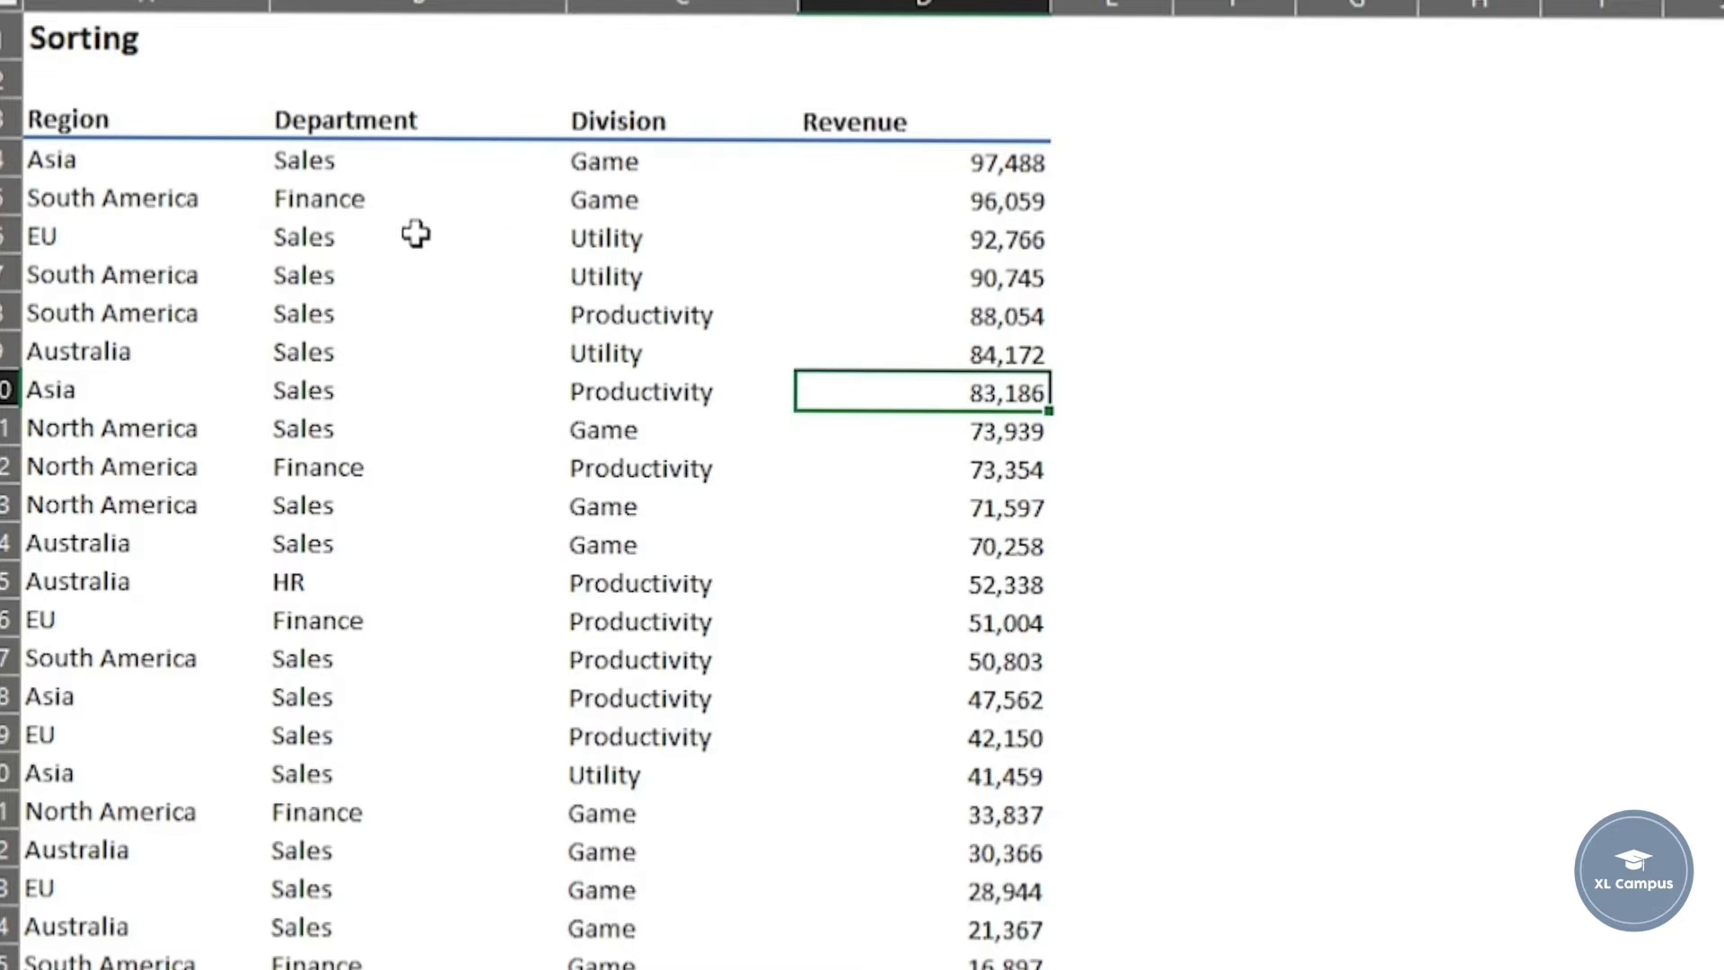
# - Sort the table by the Department column from A to Z
pyautogui.click(403, 204)
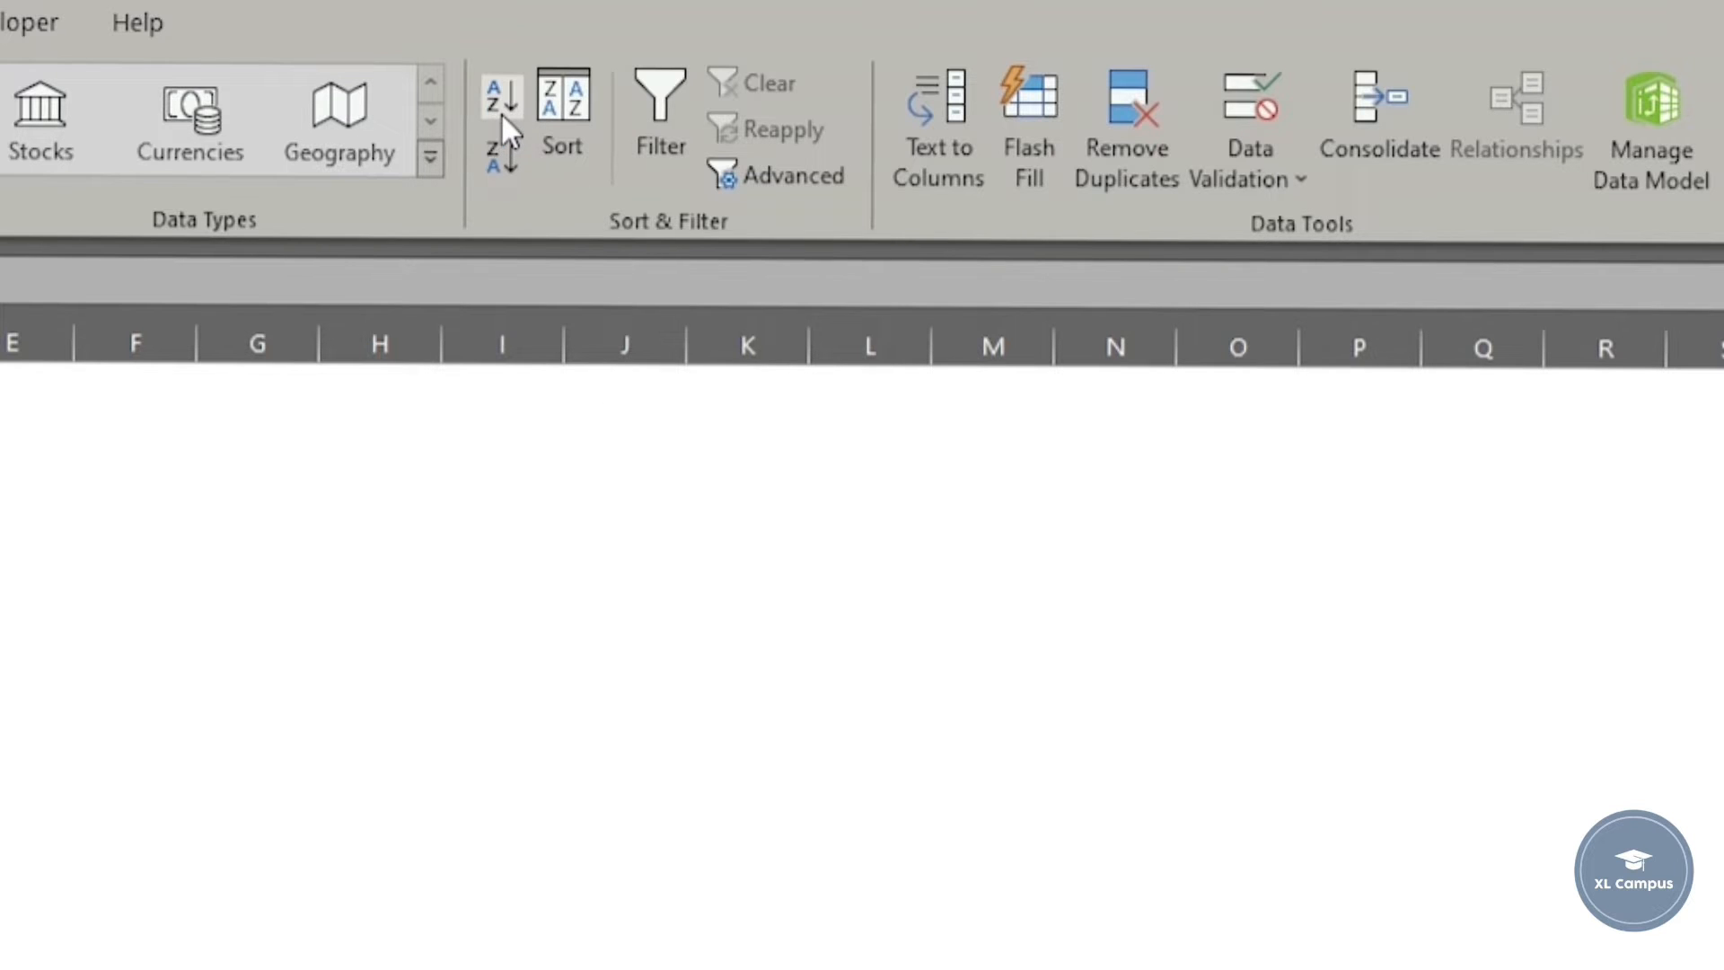
pyautogui.click(501, 112)
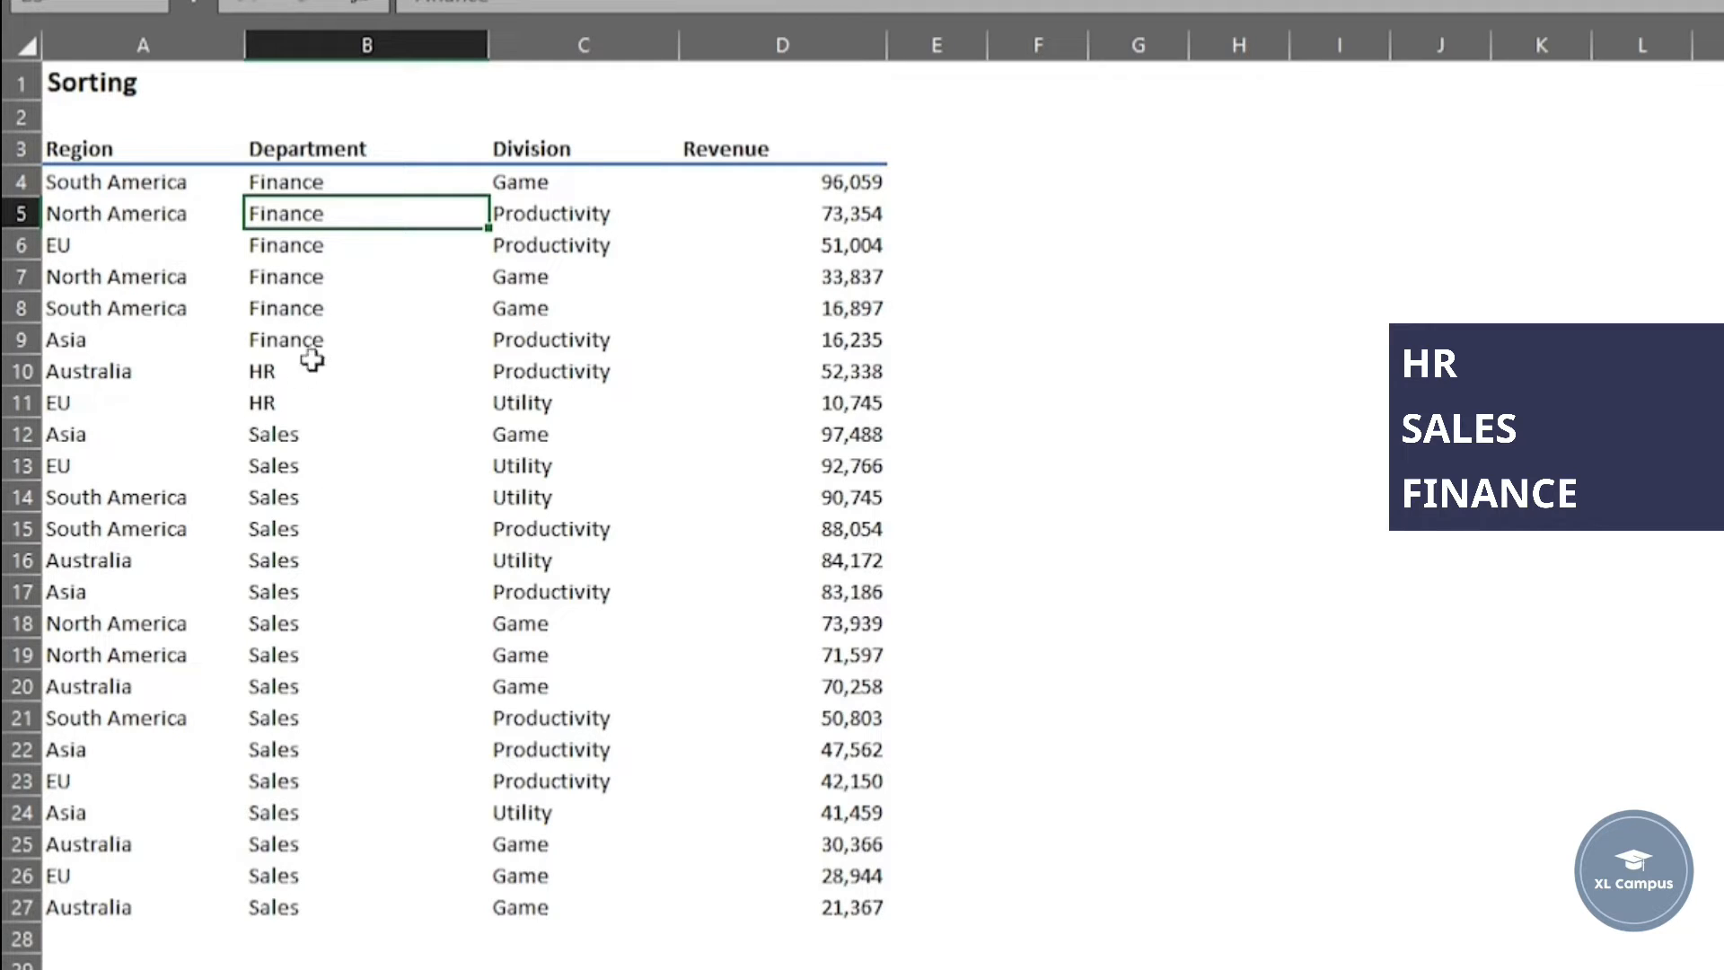
# - Start a custom sort by Department on cell values and choose a custom list for its order
pyautogui.rightClick(339, 223)
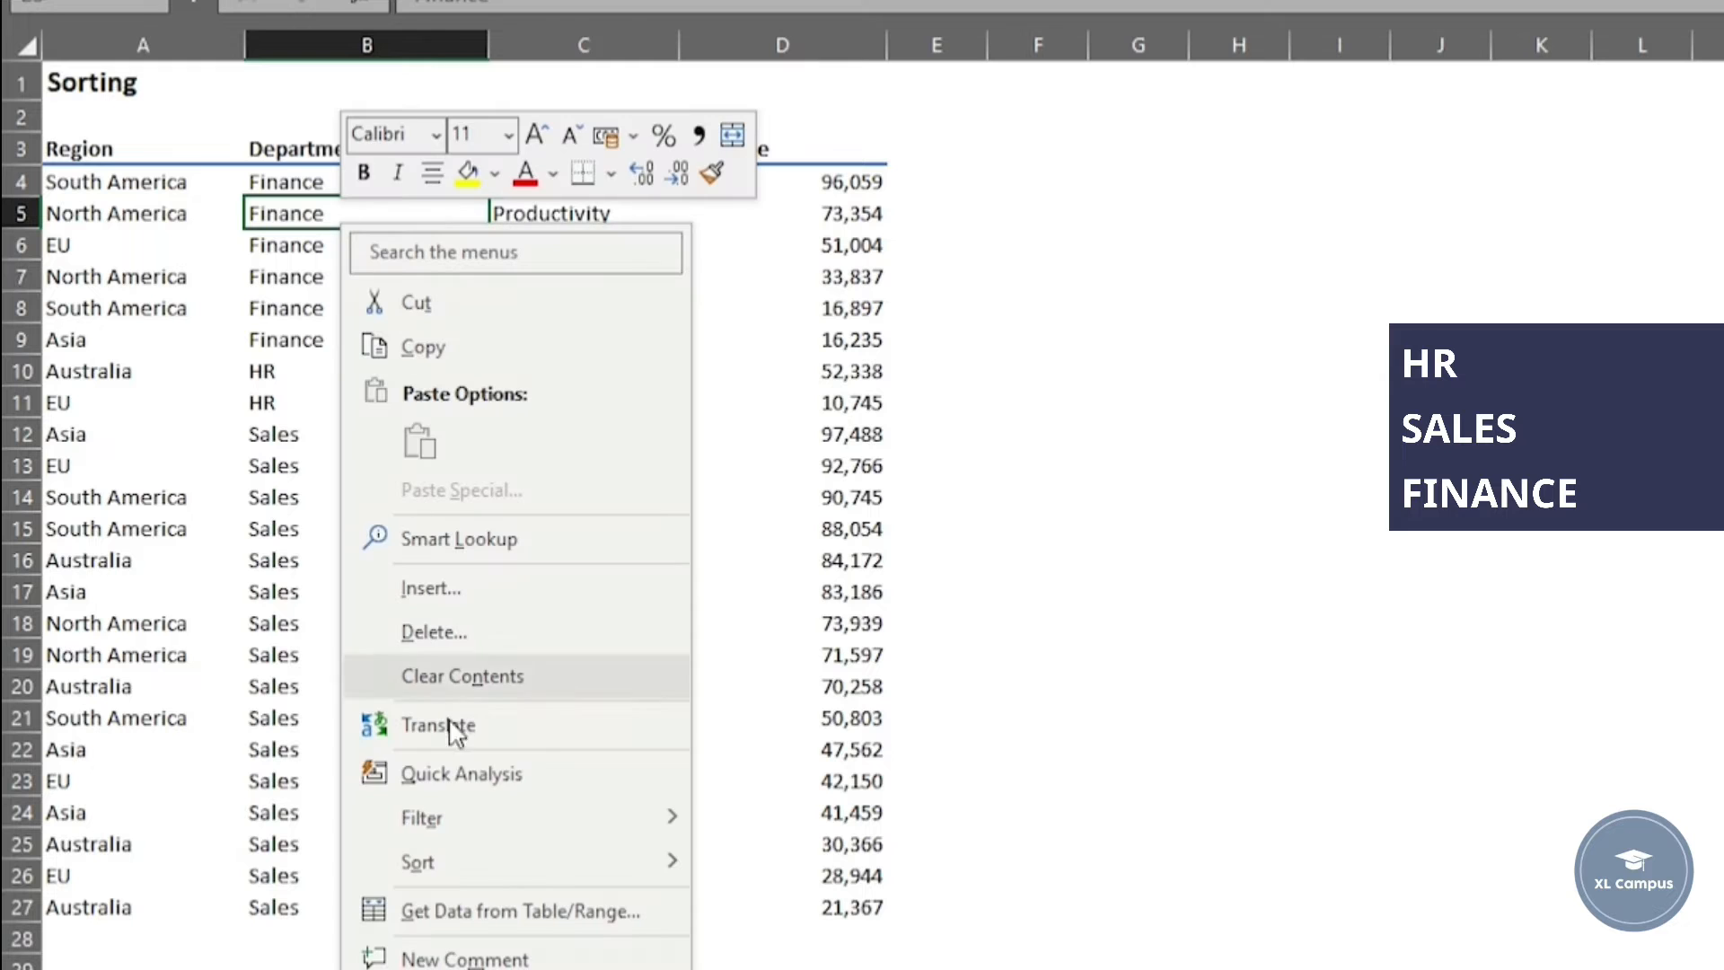
pyautogui.moveTo(606, 860)
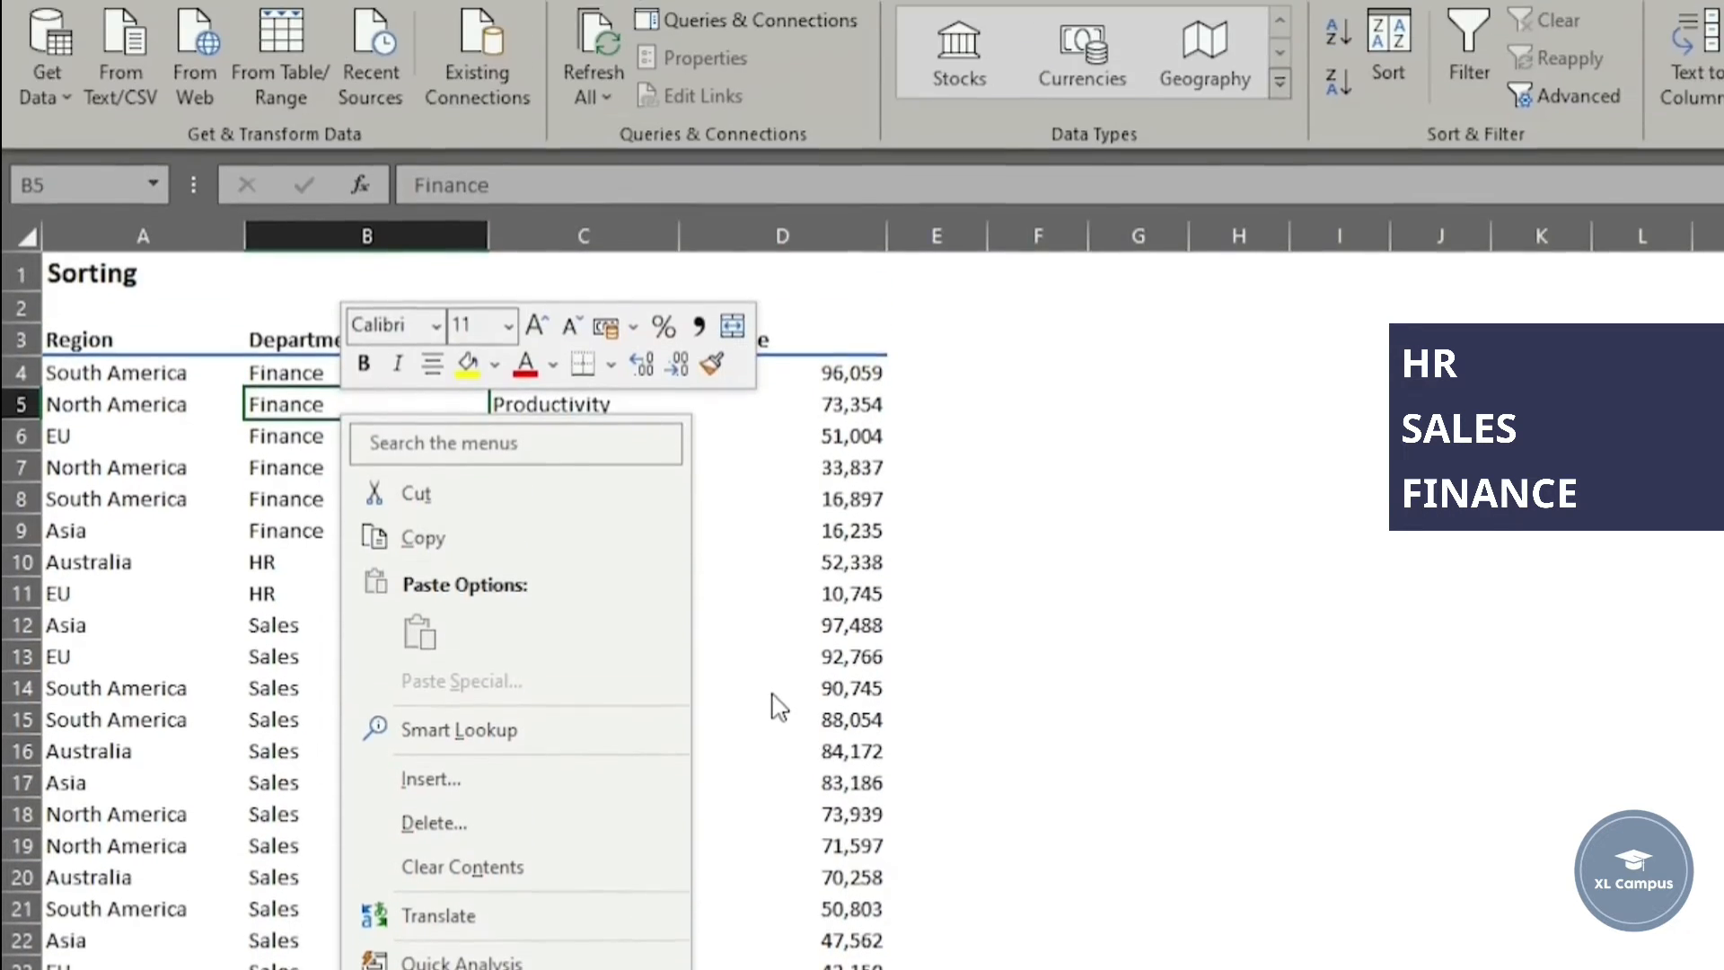
pyautogui.click(456, 41)
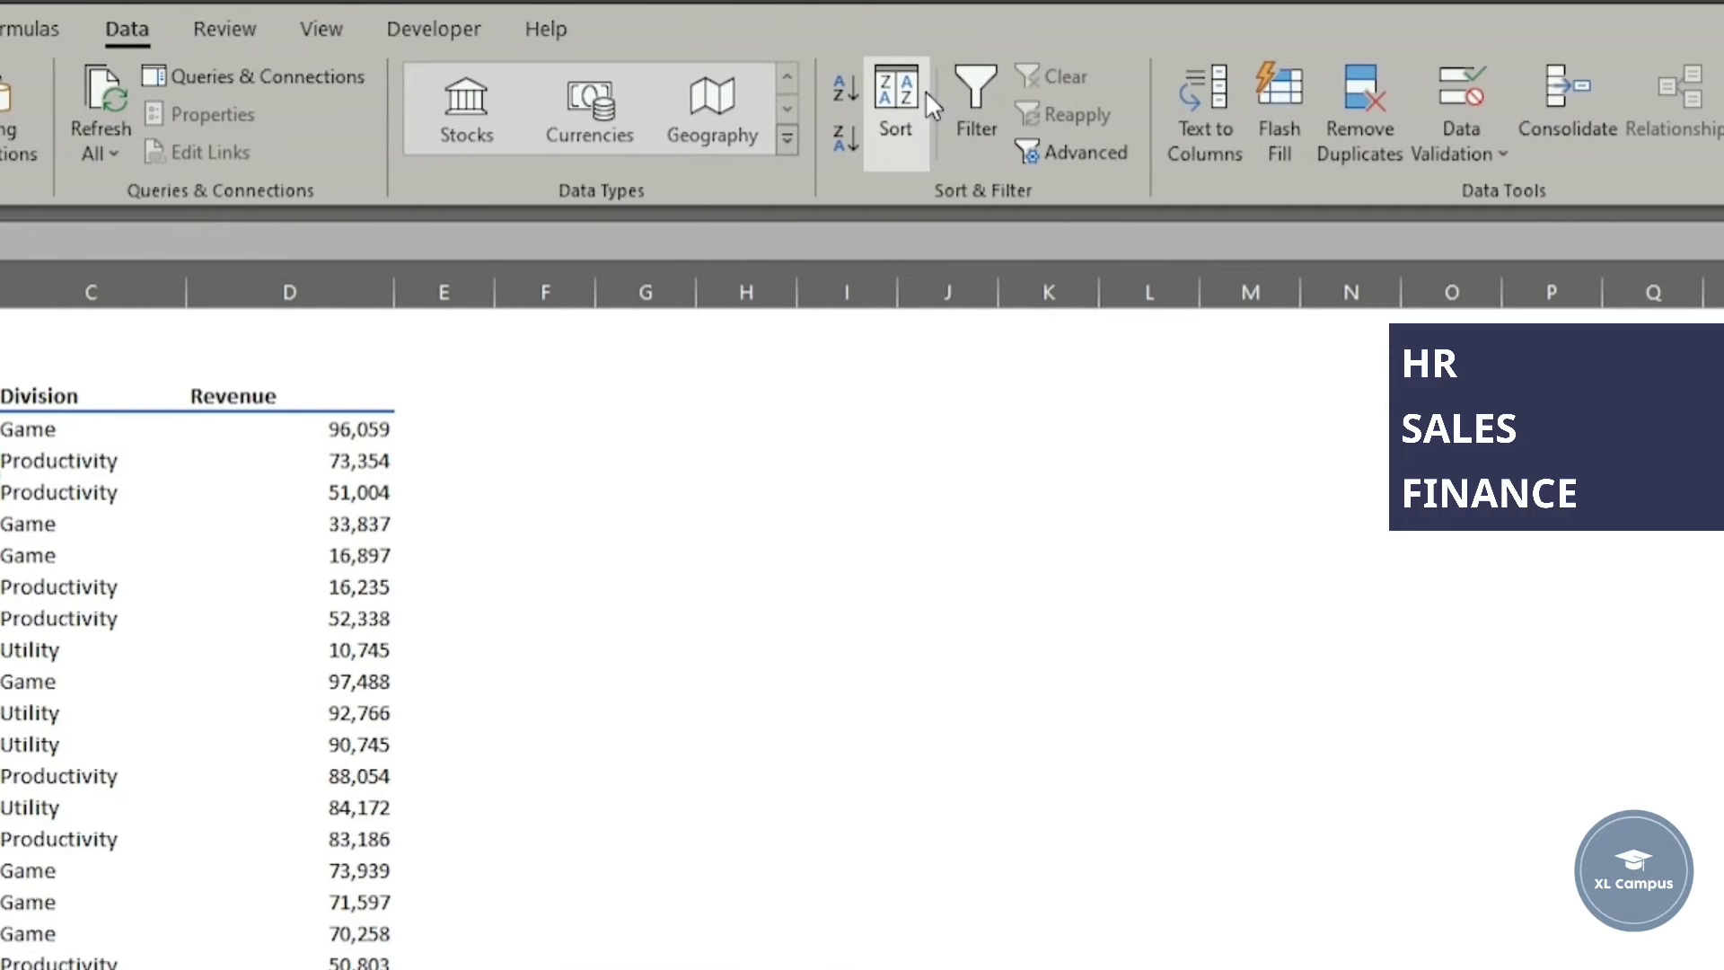
pyautogui.click(911, 97)
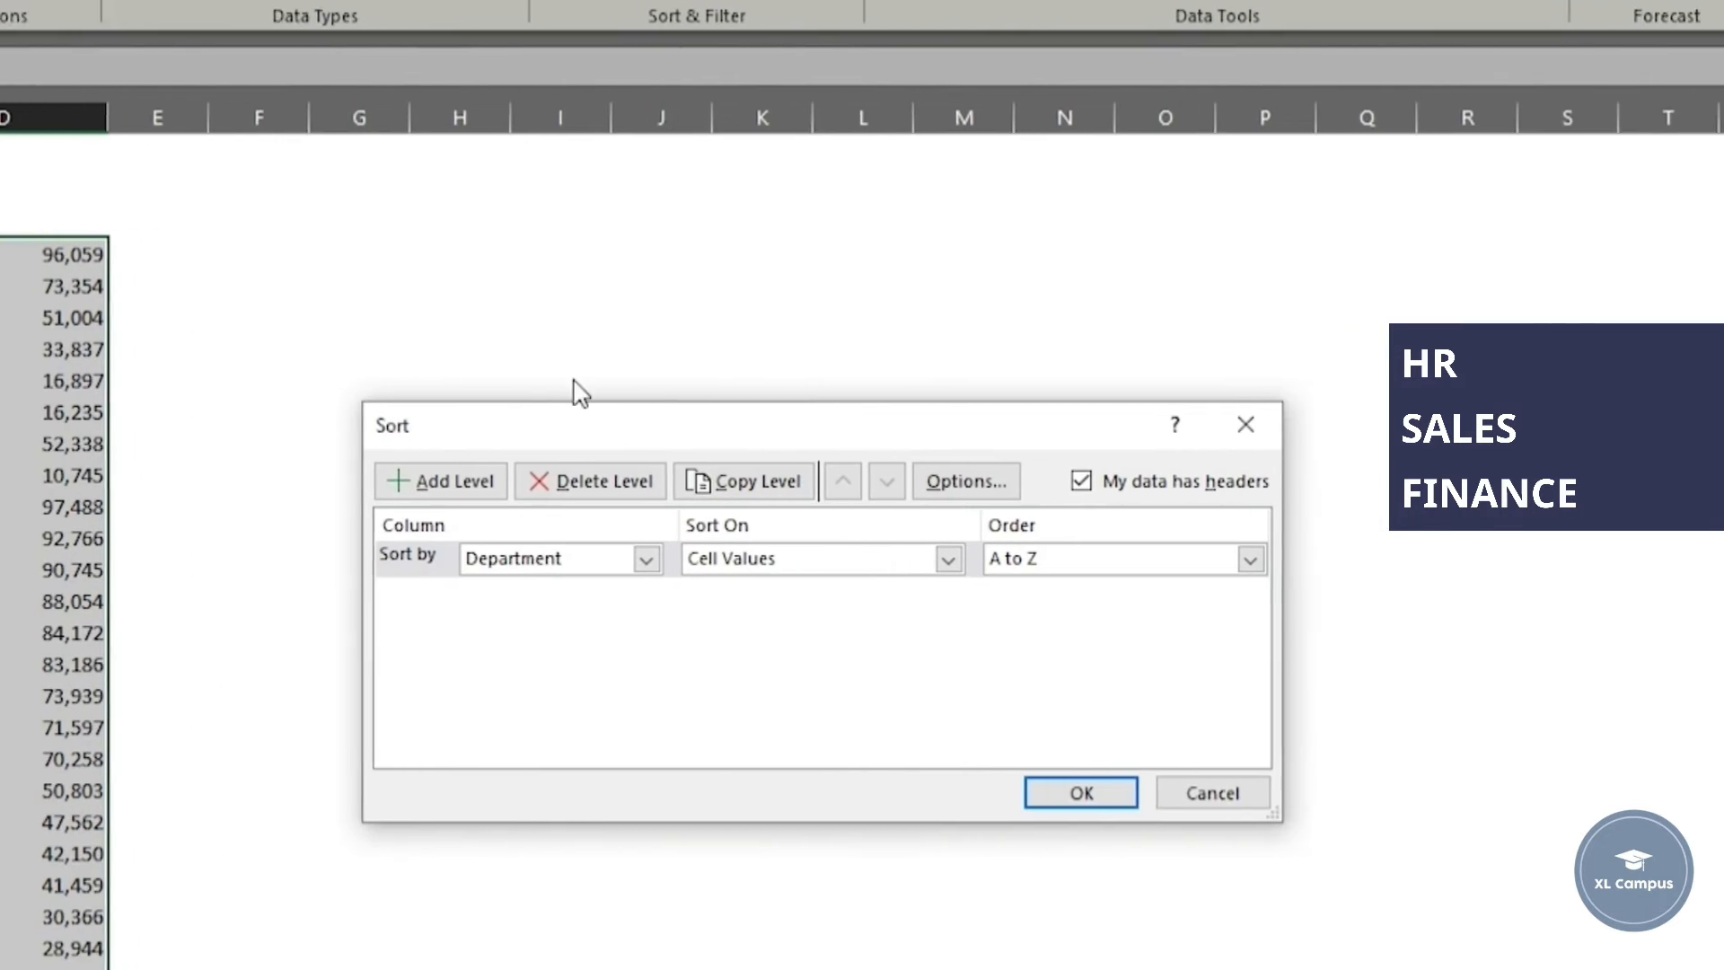
pyautogui.moveTo(528, 431); pyautogui.dragTo(493, 350)
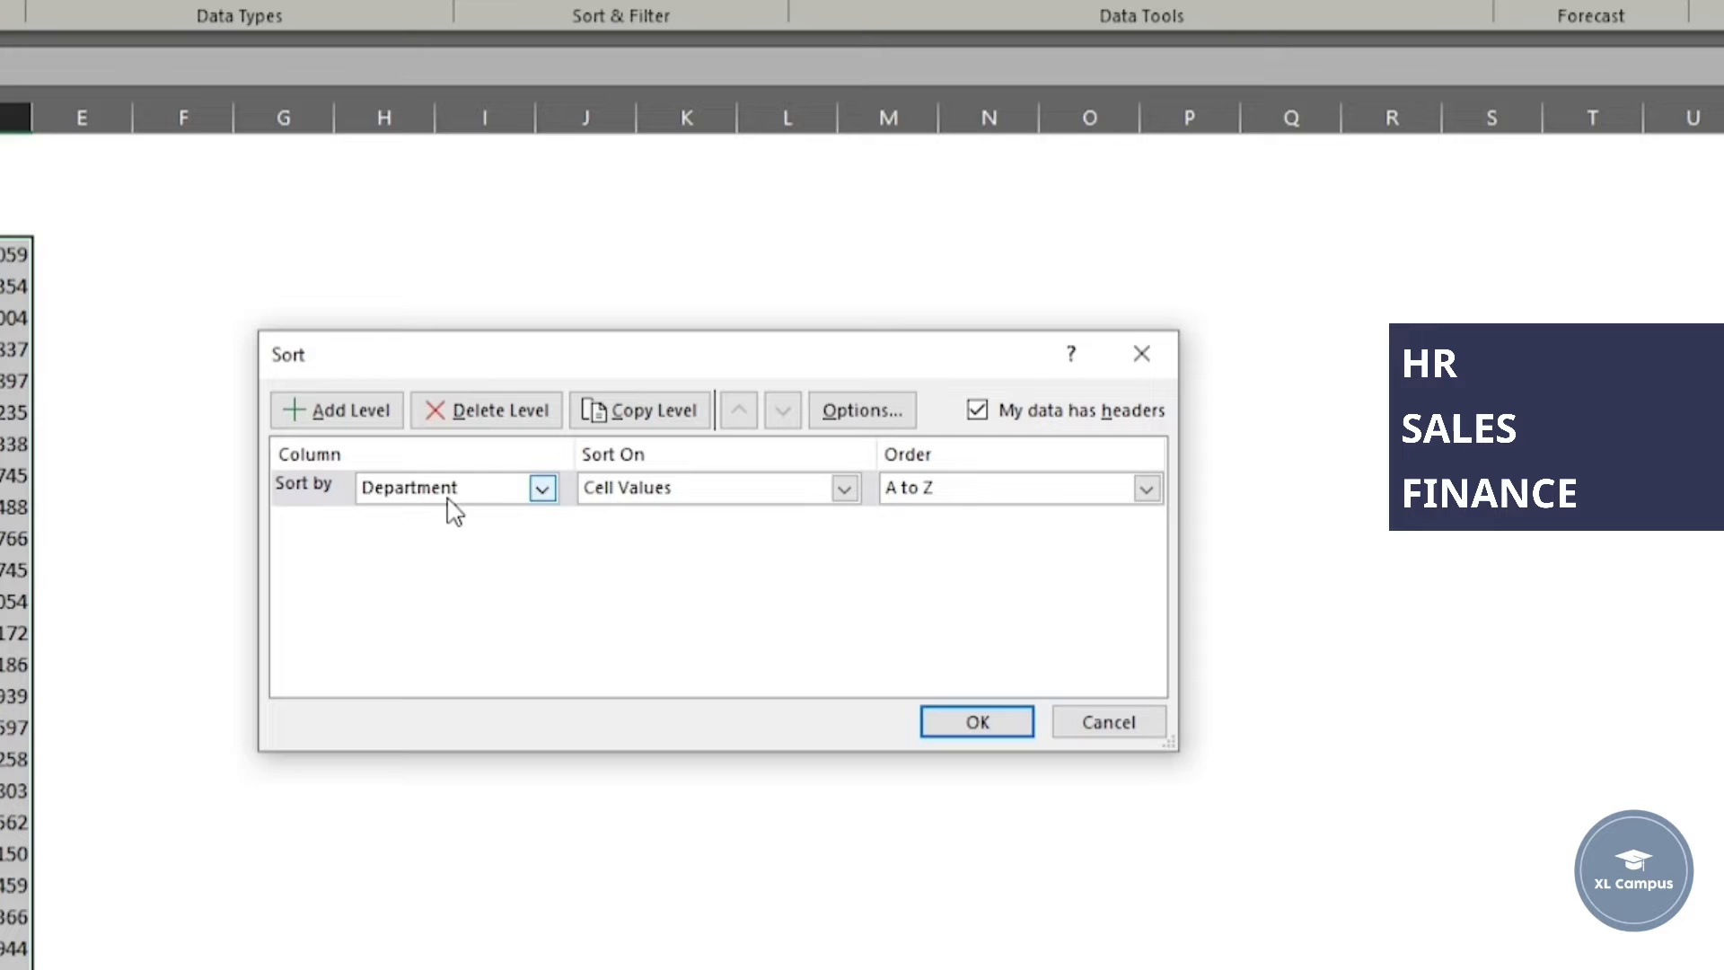
pyautogui.click(666, 500)
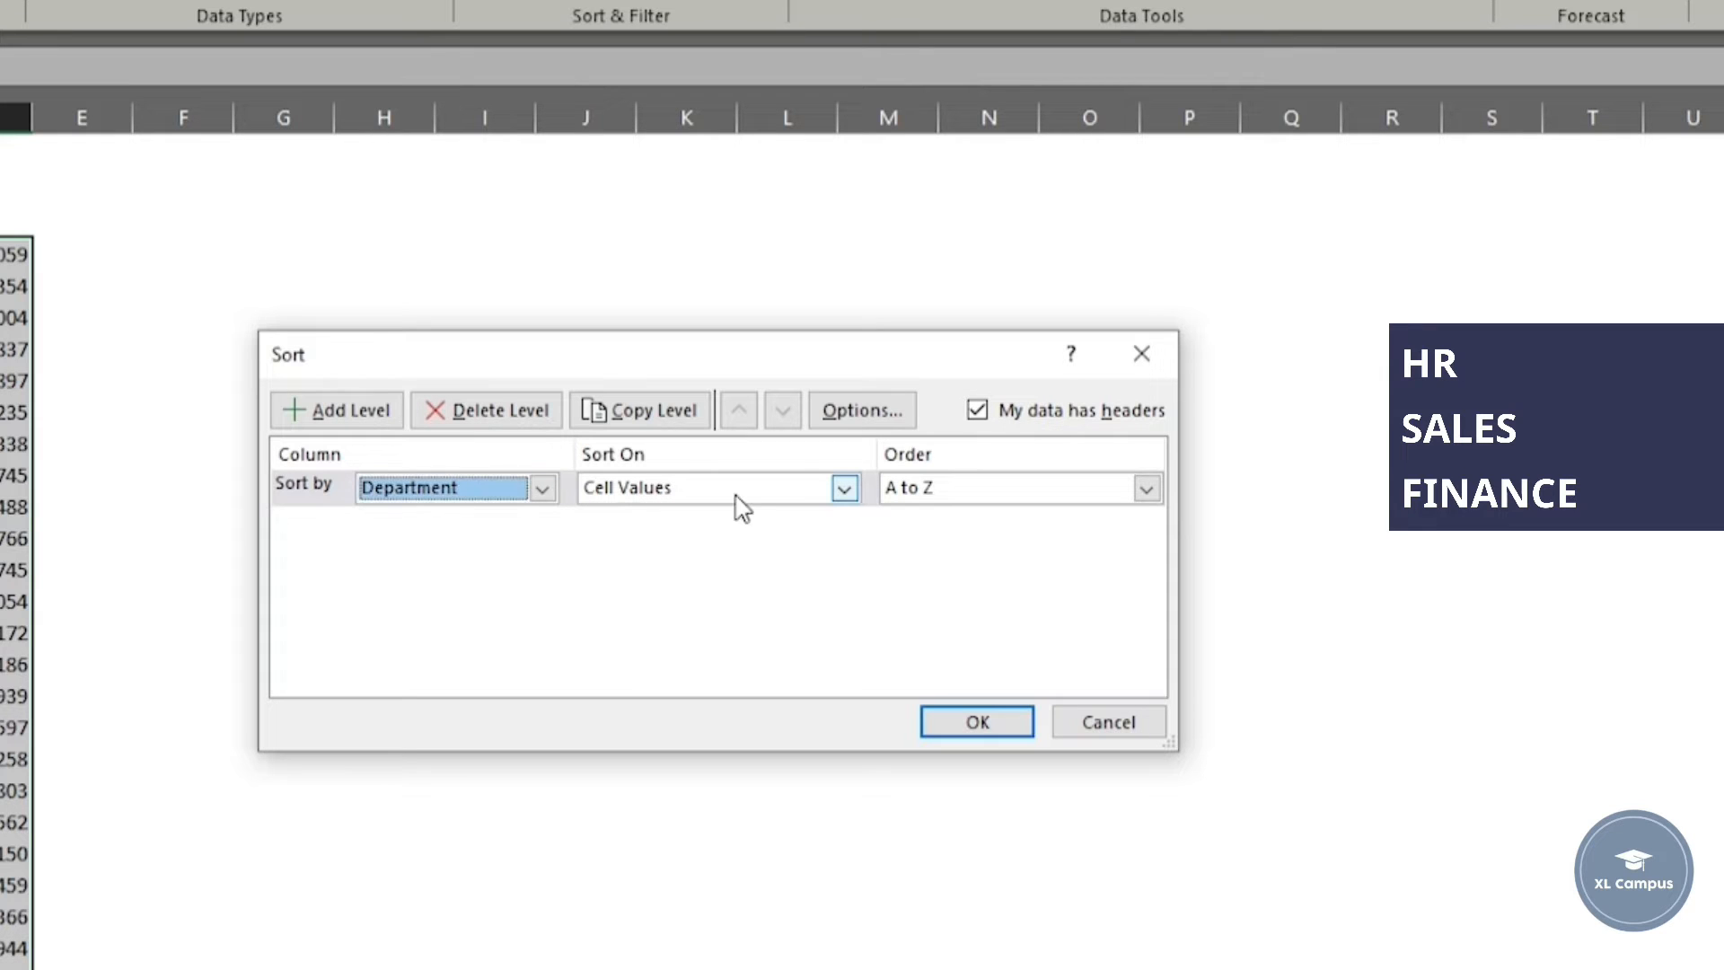
pyautogui.click(948, 494)
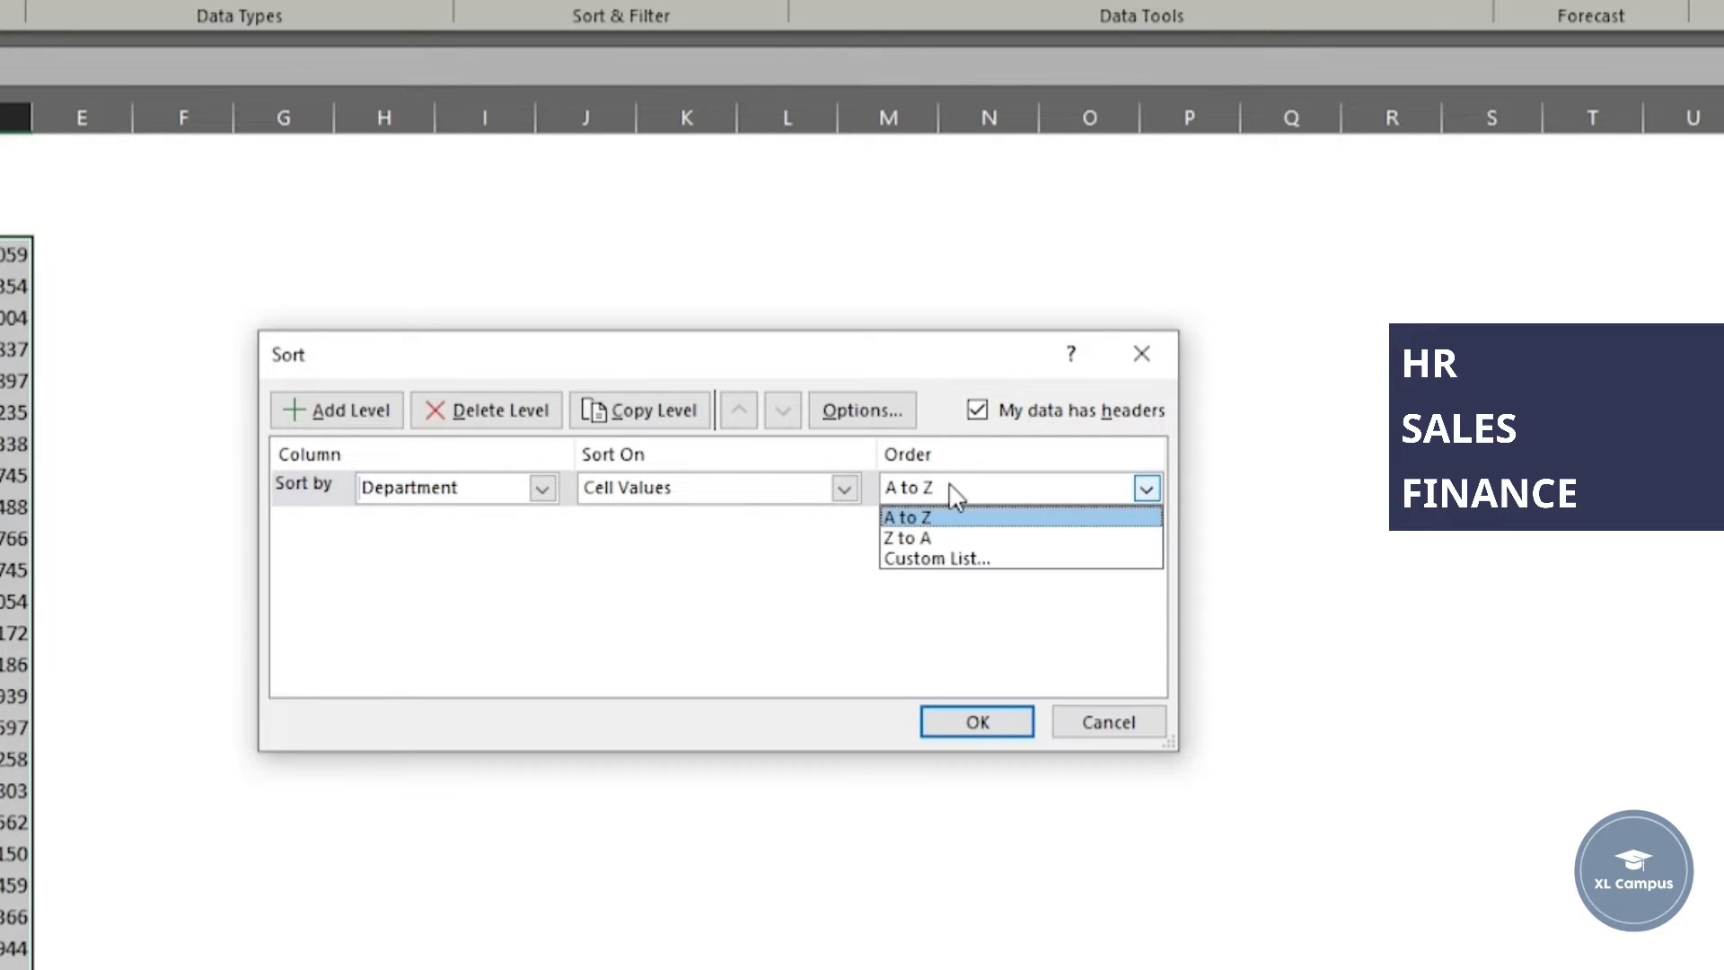
pyautogui.click(989, 561)
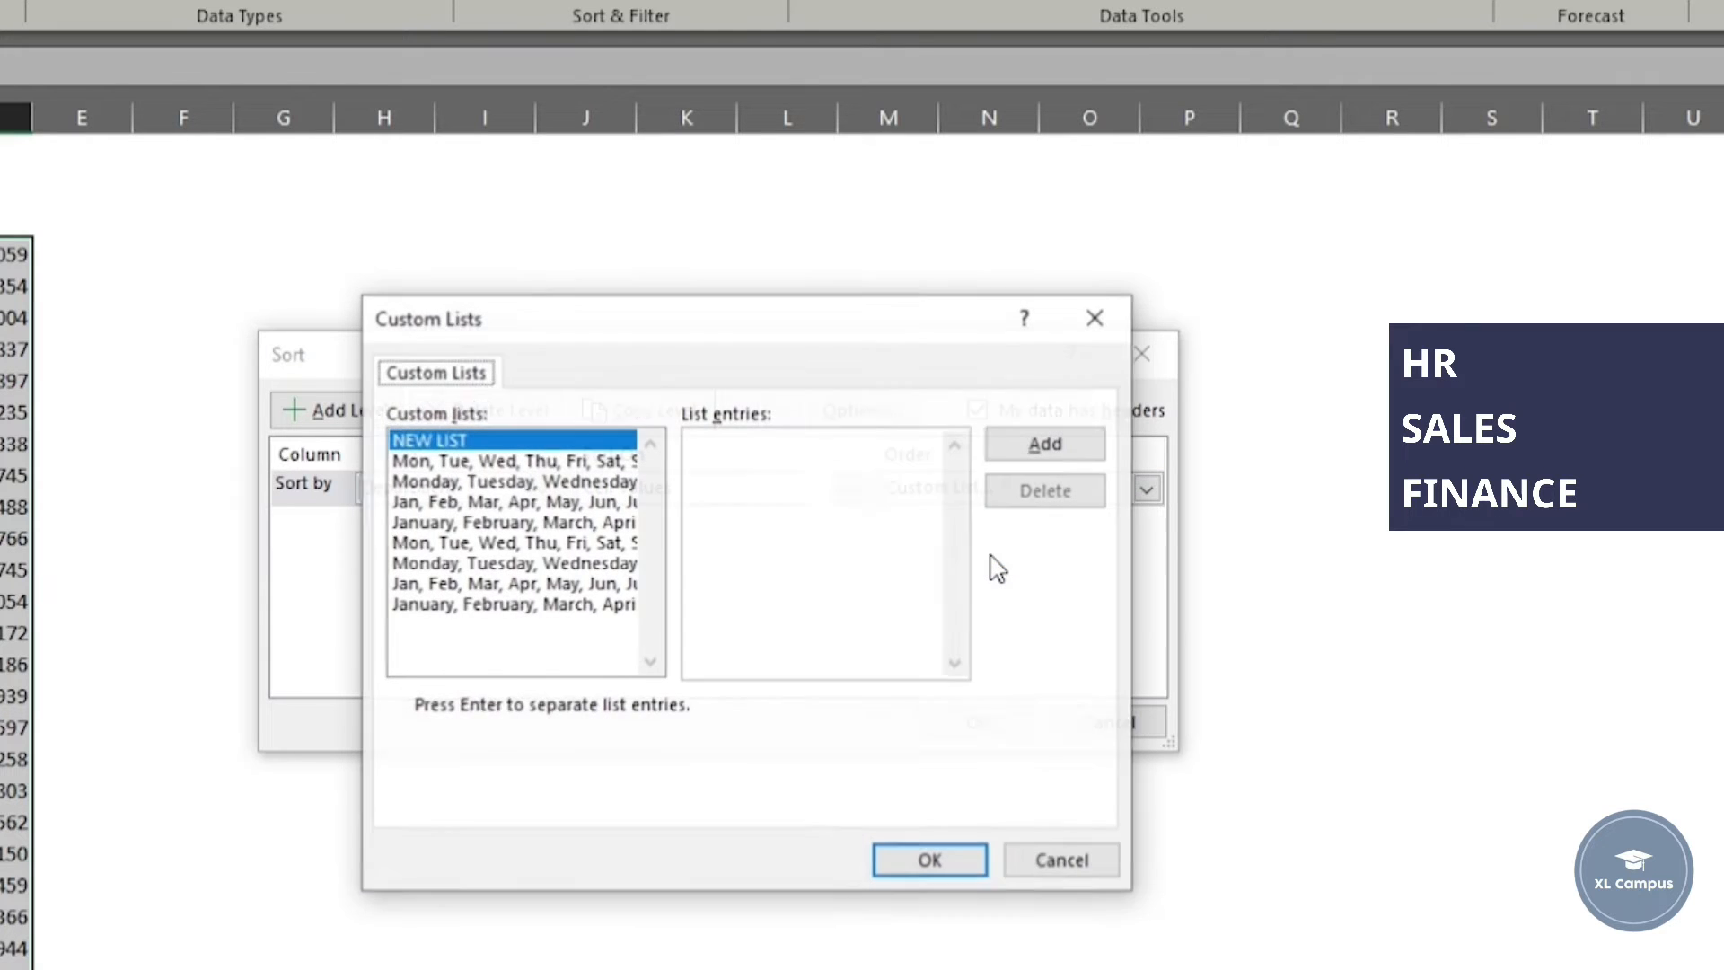
# - Add a new custom list with the entries HR, Sales and Finance in that order
pyautogui.click(808, 468)
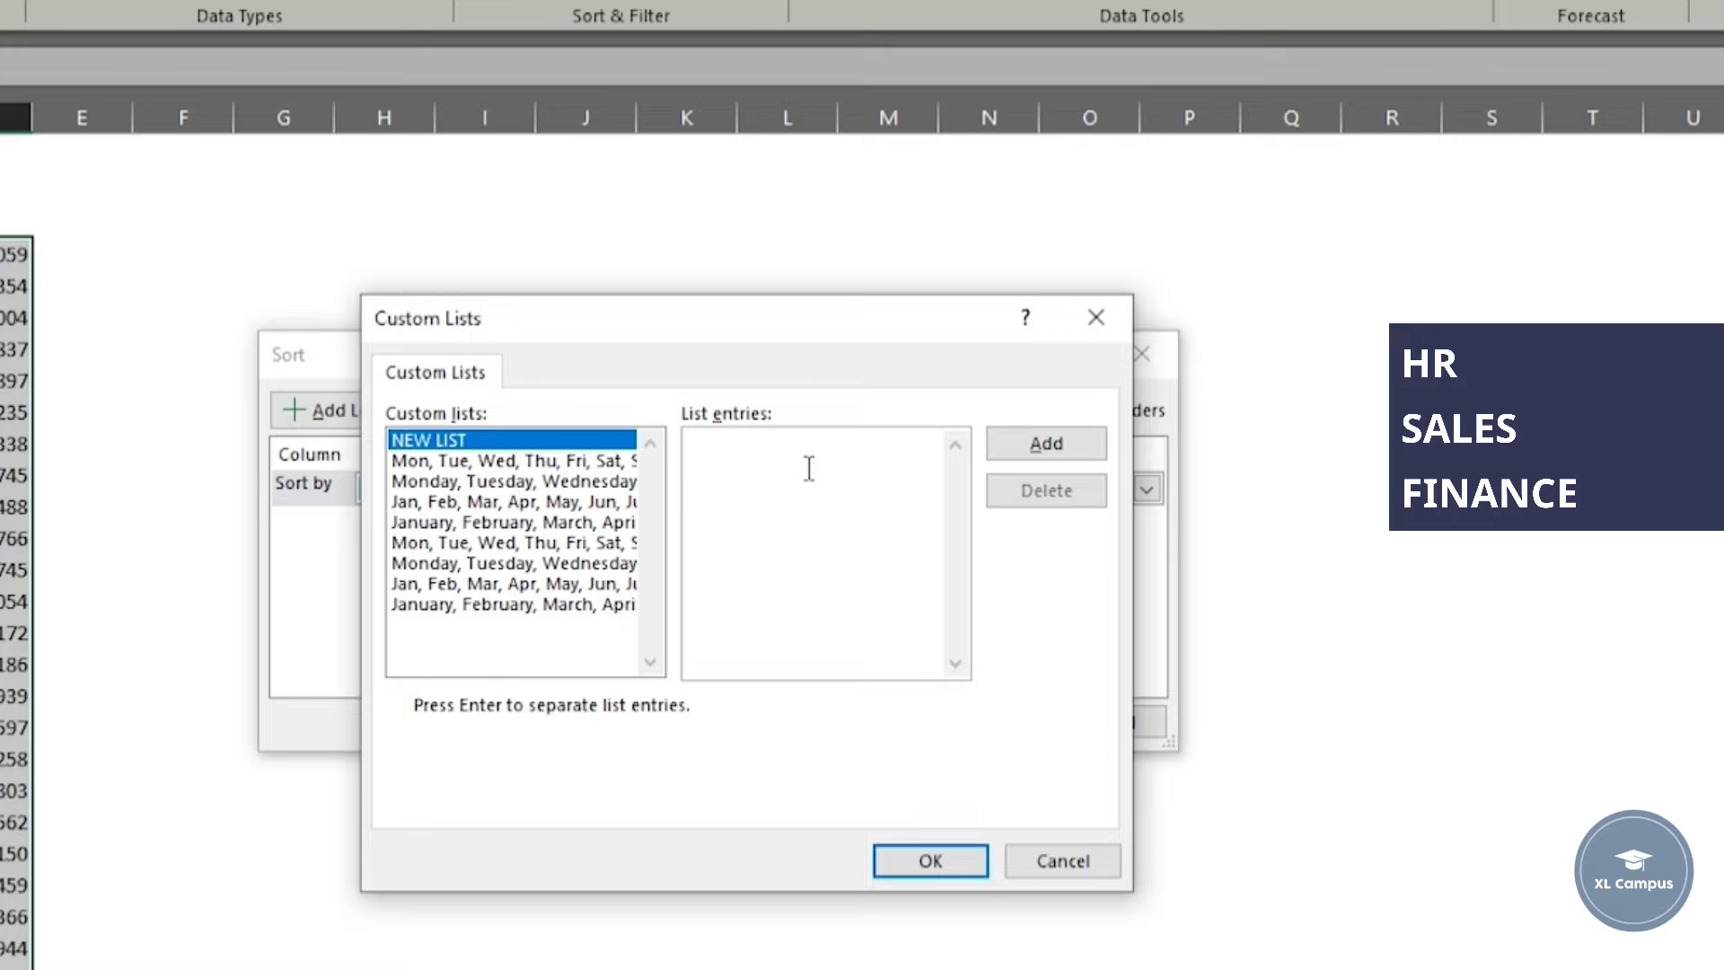
pyautogui.write('HR')
pyautogui.press('Return')
pyautogui.write('Sales')
pyautogui.press('Return')
pyautogui.write('Finance')
pyautogui.click(1043, 447)
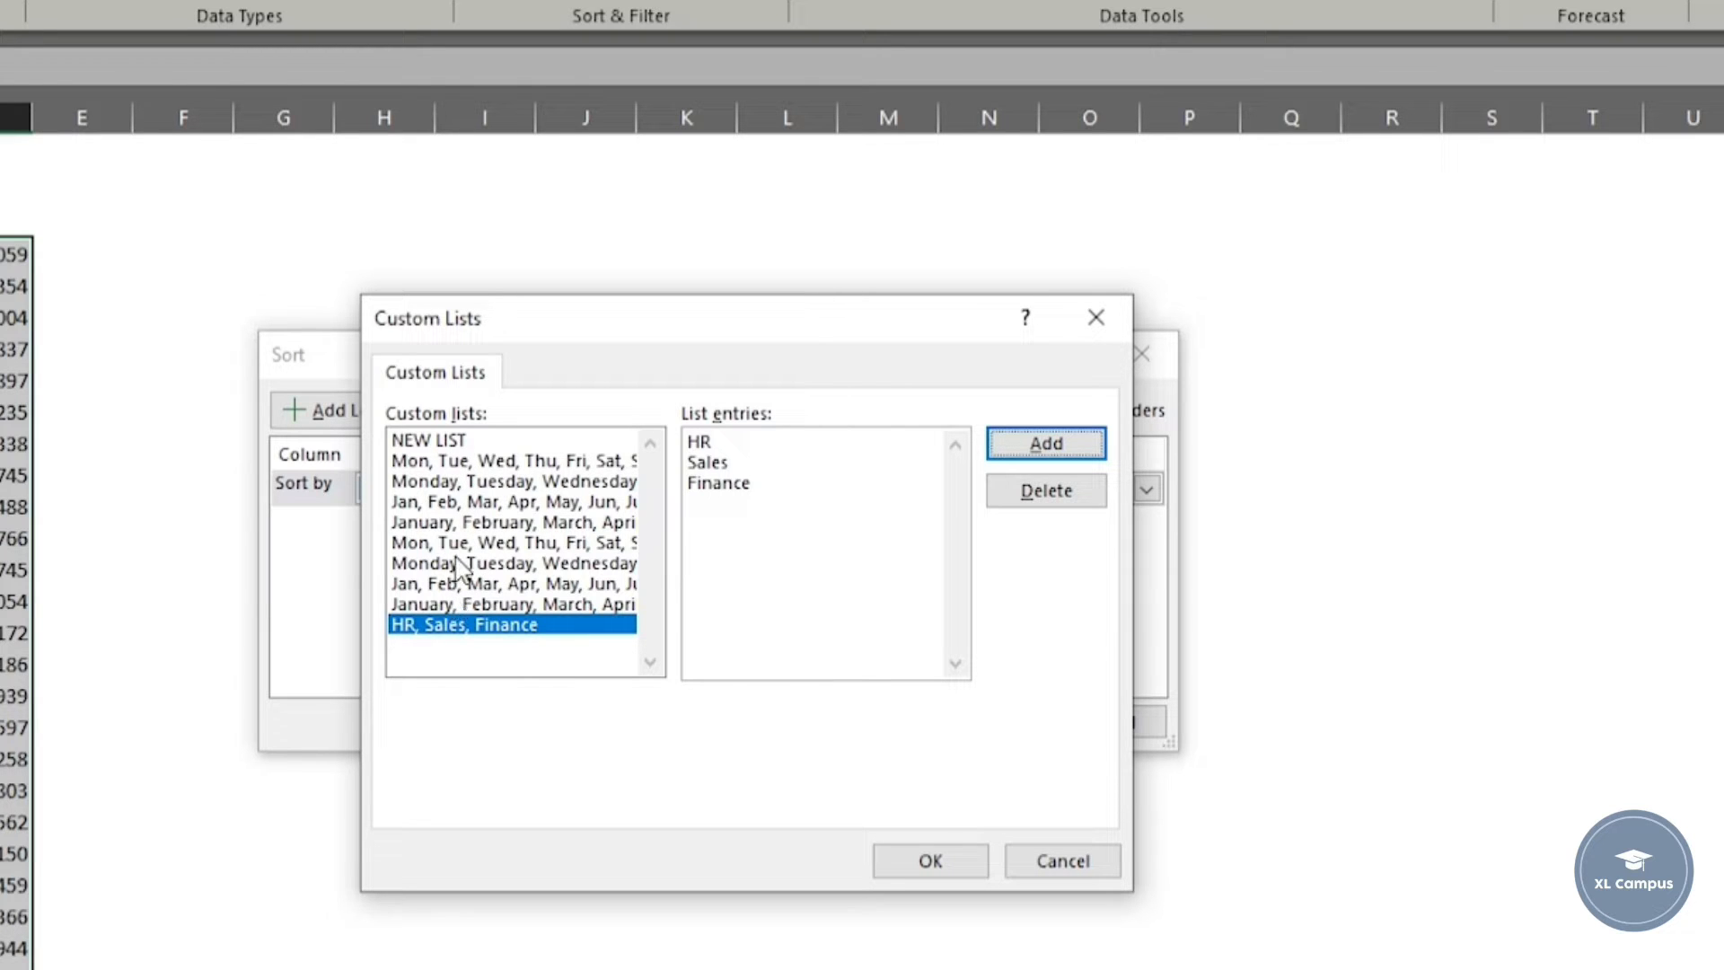
# - Use the HR, Sales, Finance list as the Department order and apply the sort to the table
pyautogui.click(465, 626)
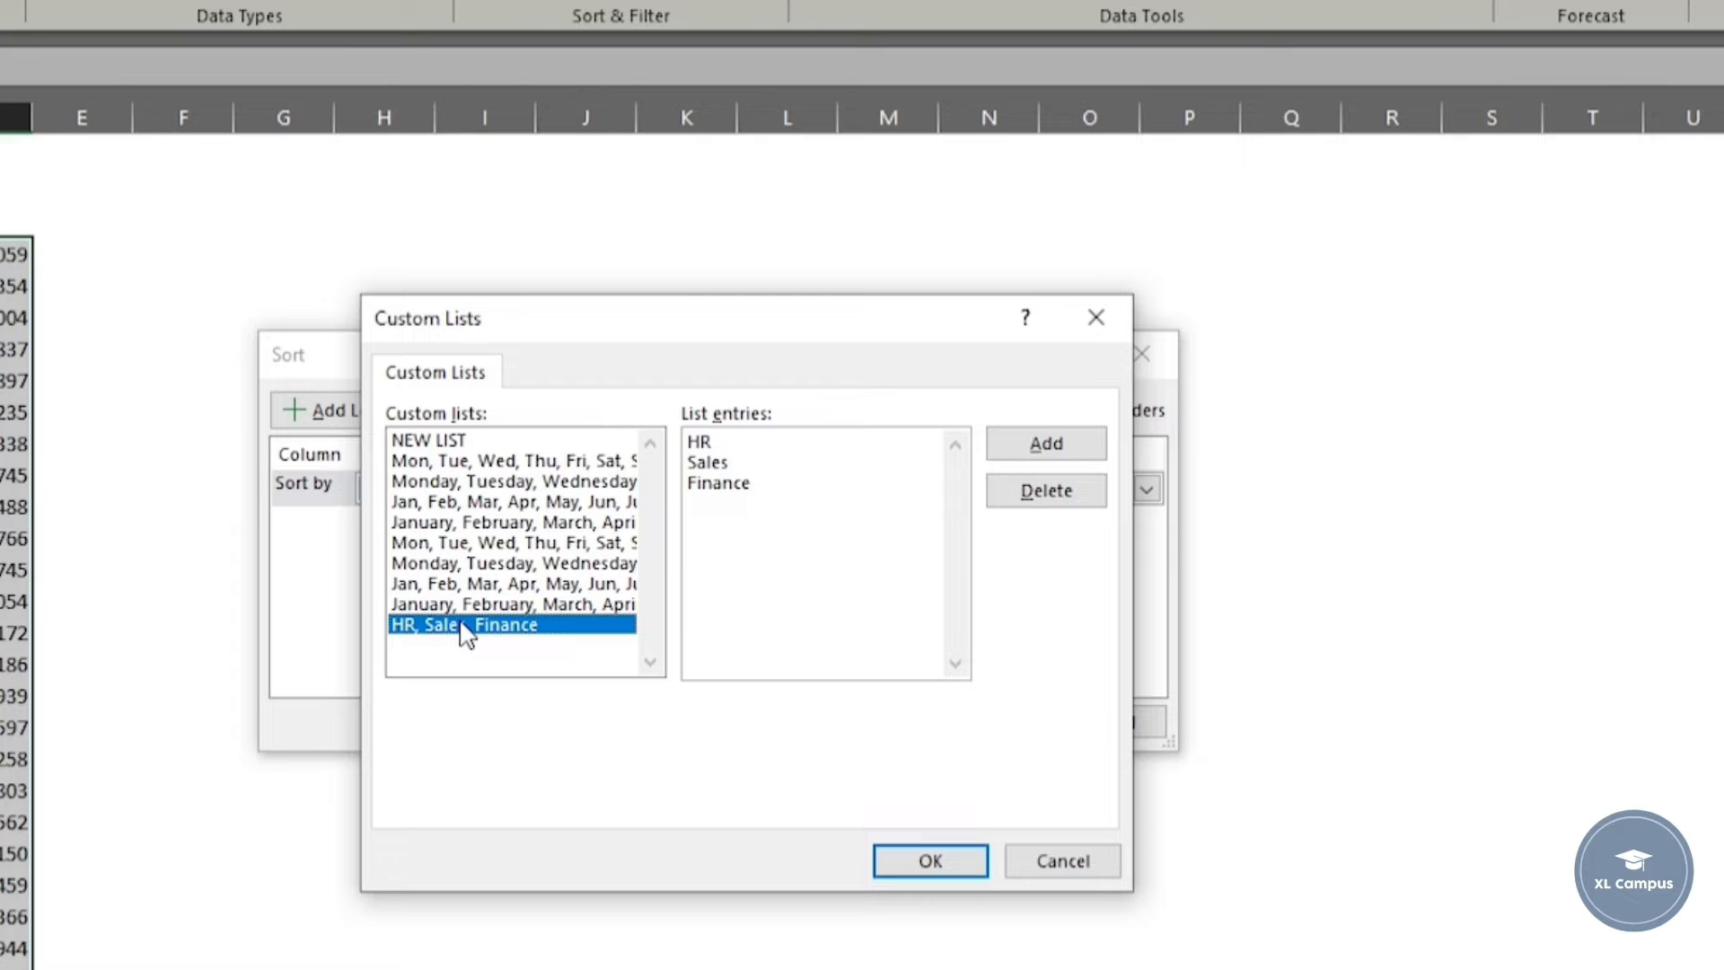
pyautogui.click(902, 859)
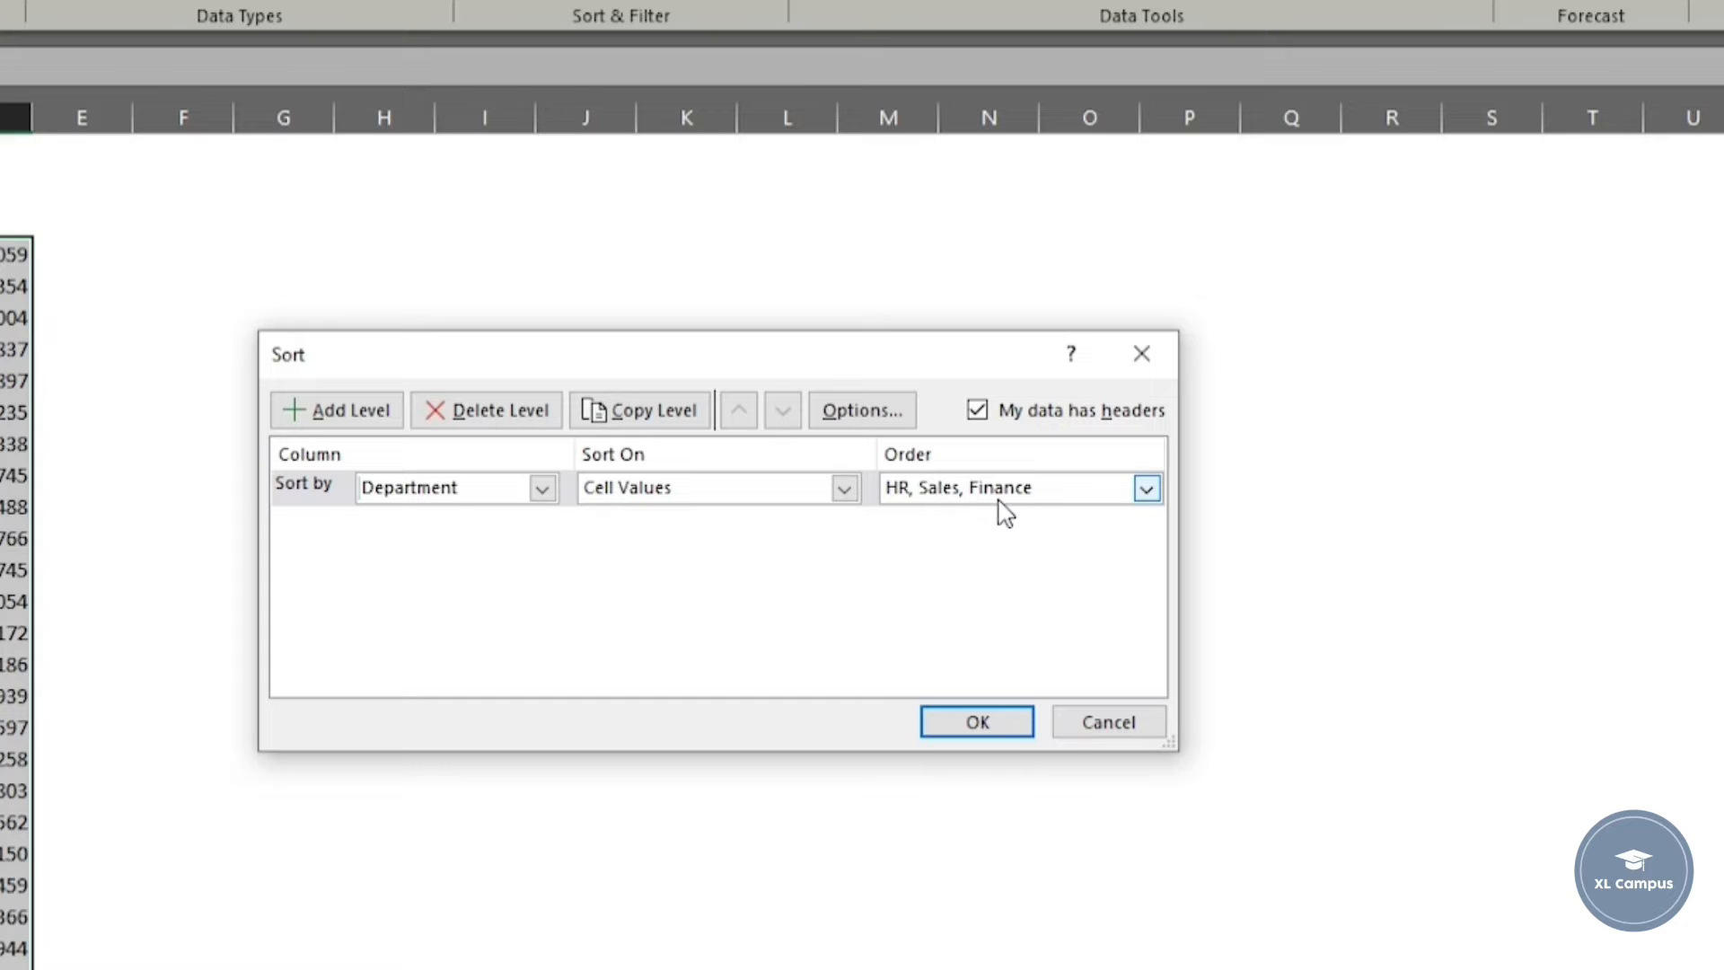
pyautogui.click(979, 719)
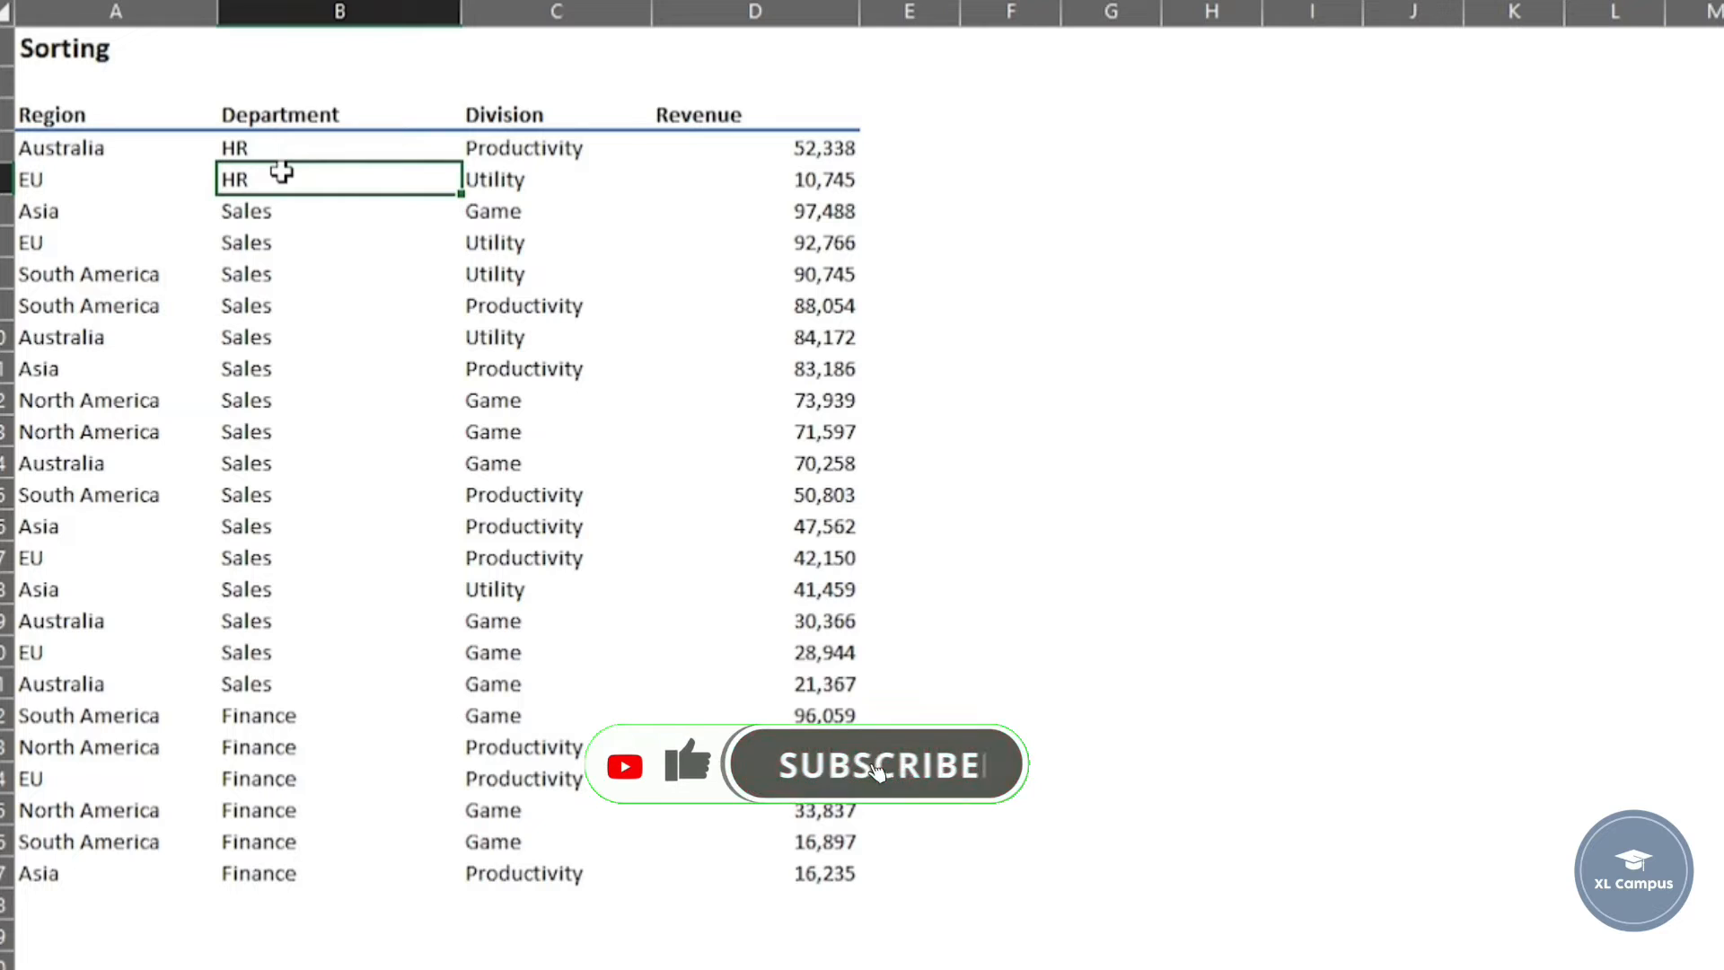
pyautogui.press('Down')
pyautogui.press('Left')
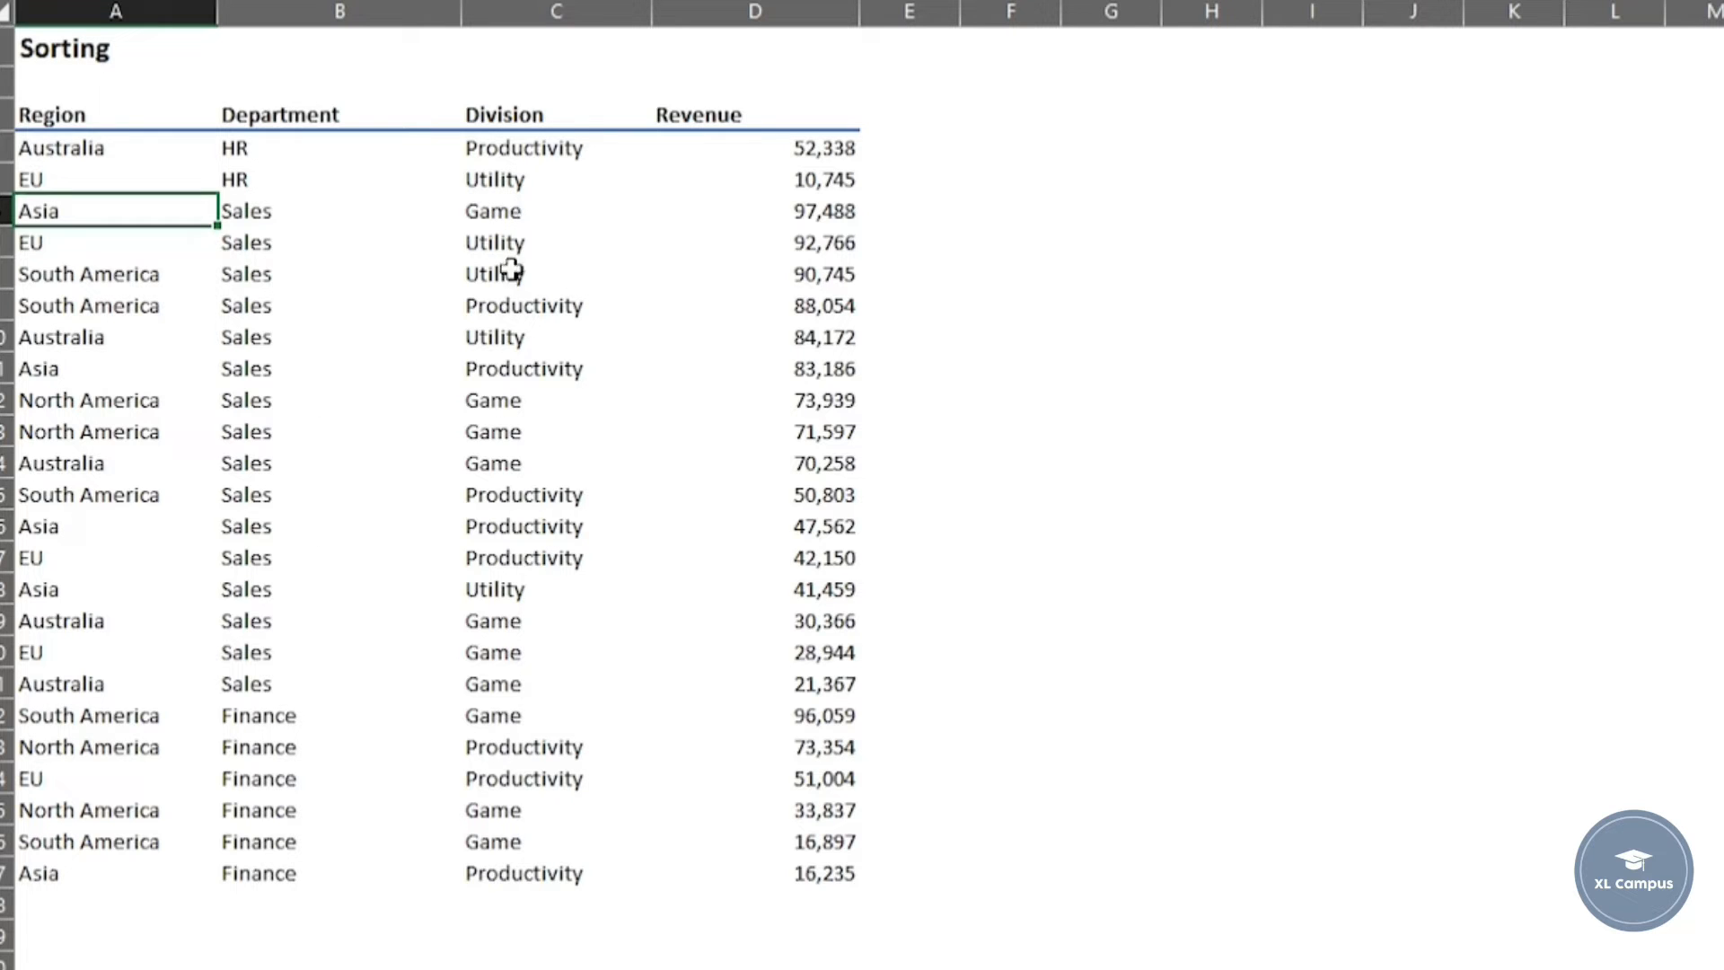
# - Reopen the custom sort and add a second level by Division on cell values, A to Z
pyautogui.click(502, 203)
pyautogui.rightClick(506, 204)
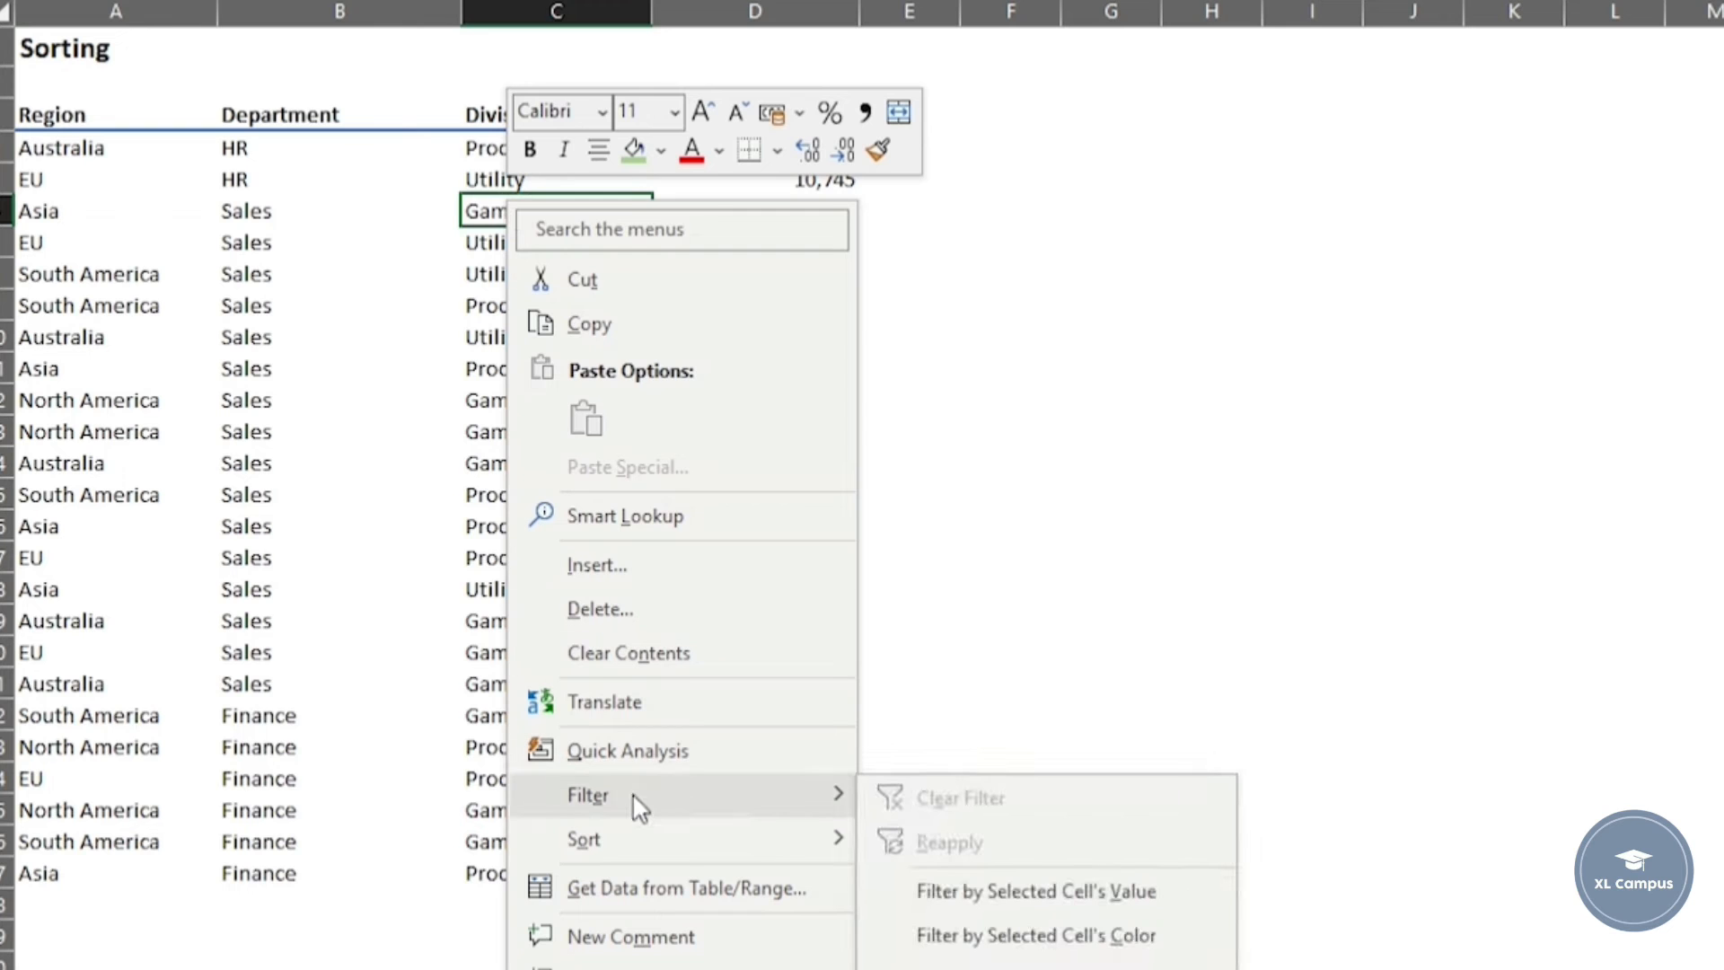
pyautogui.moveTo(678, 838)
pyautogui.click(974, 875)
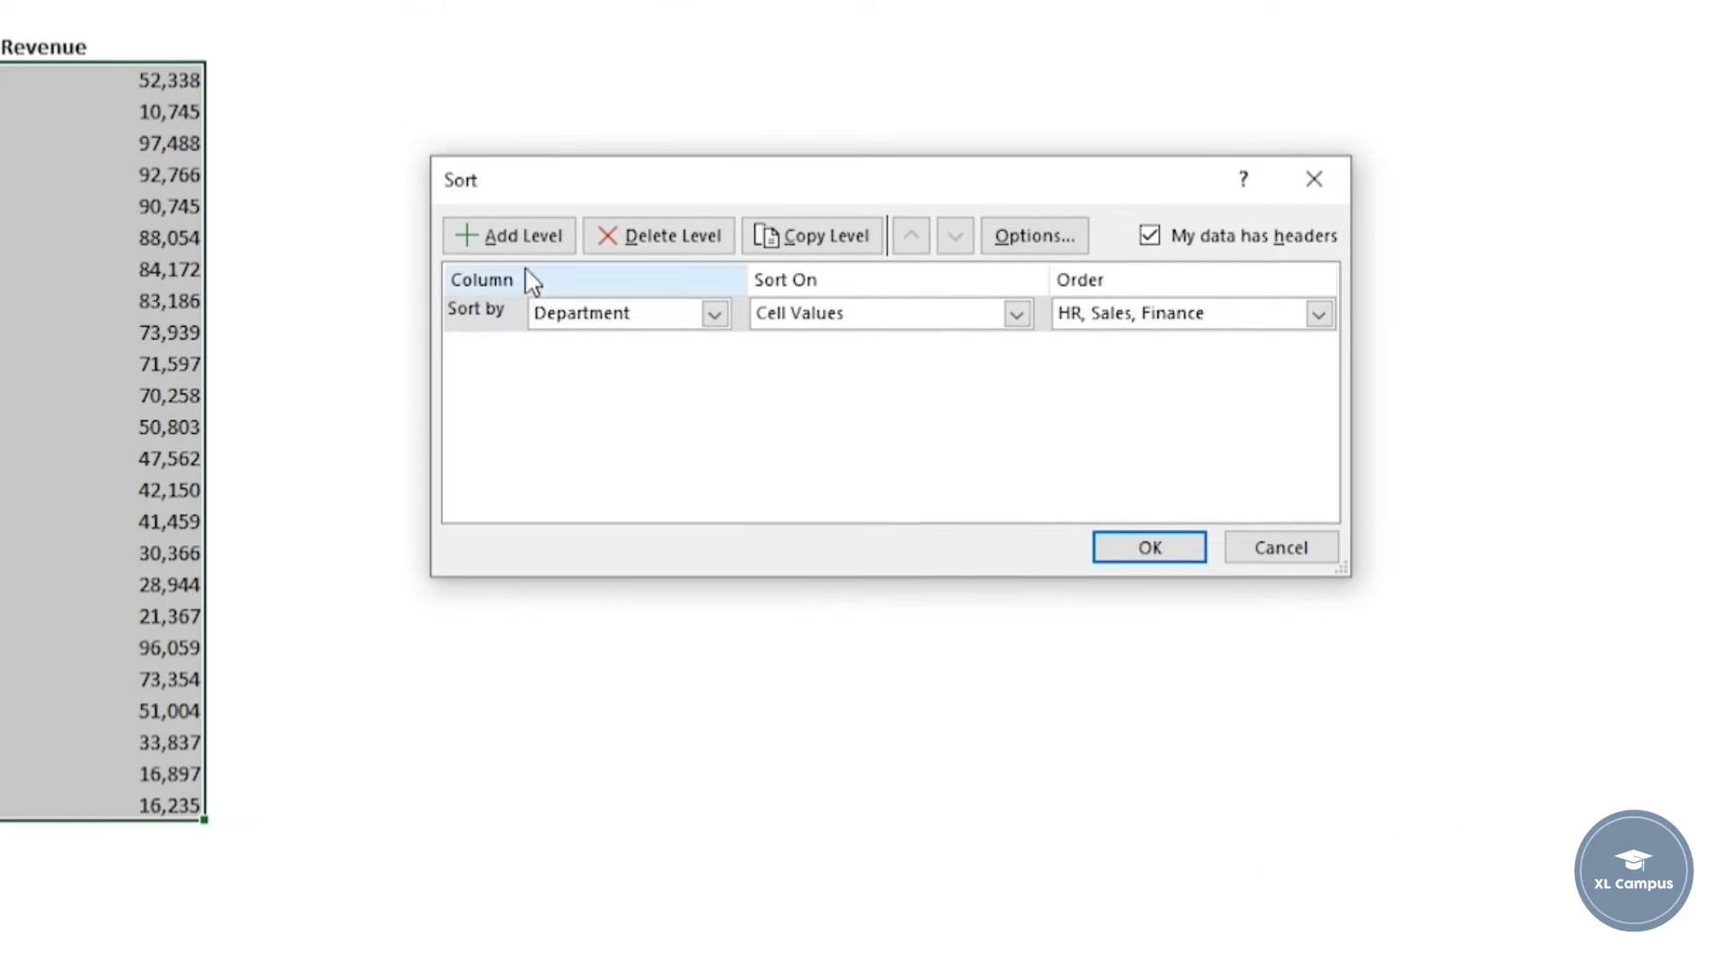
pyautogui.click(525, 245)
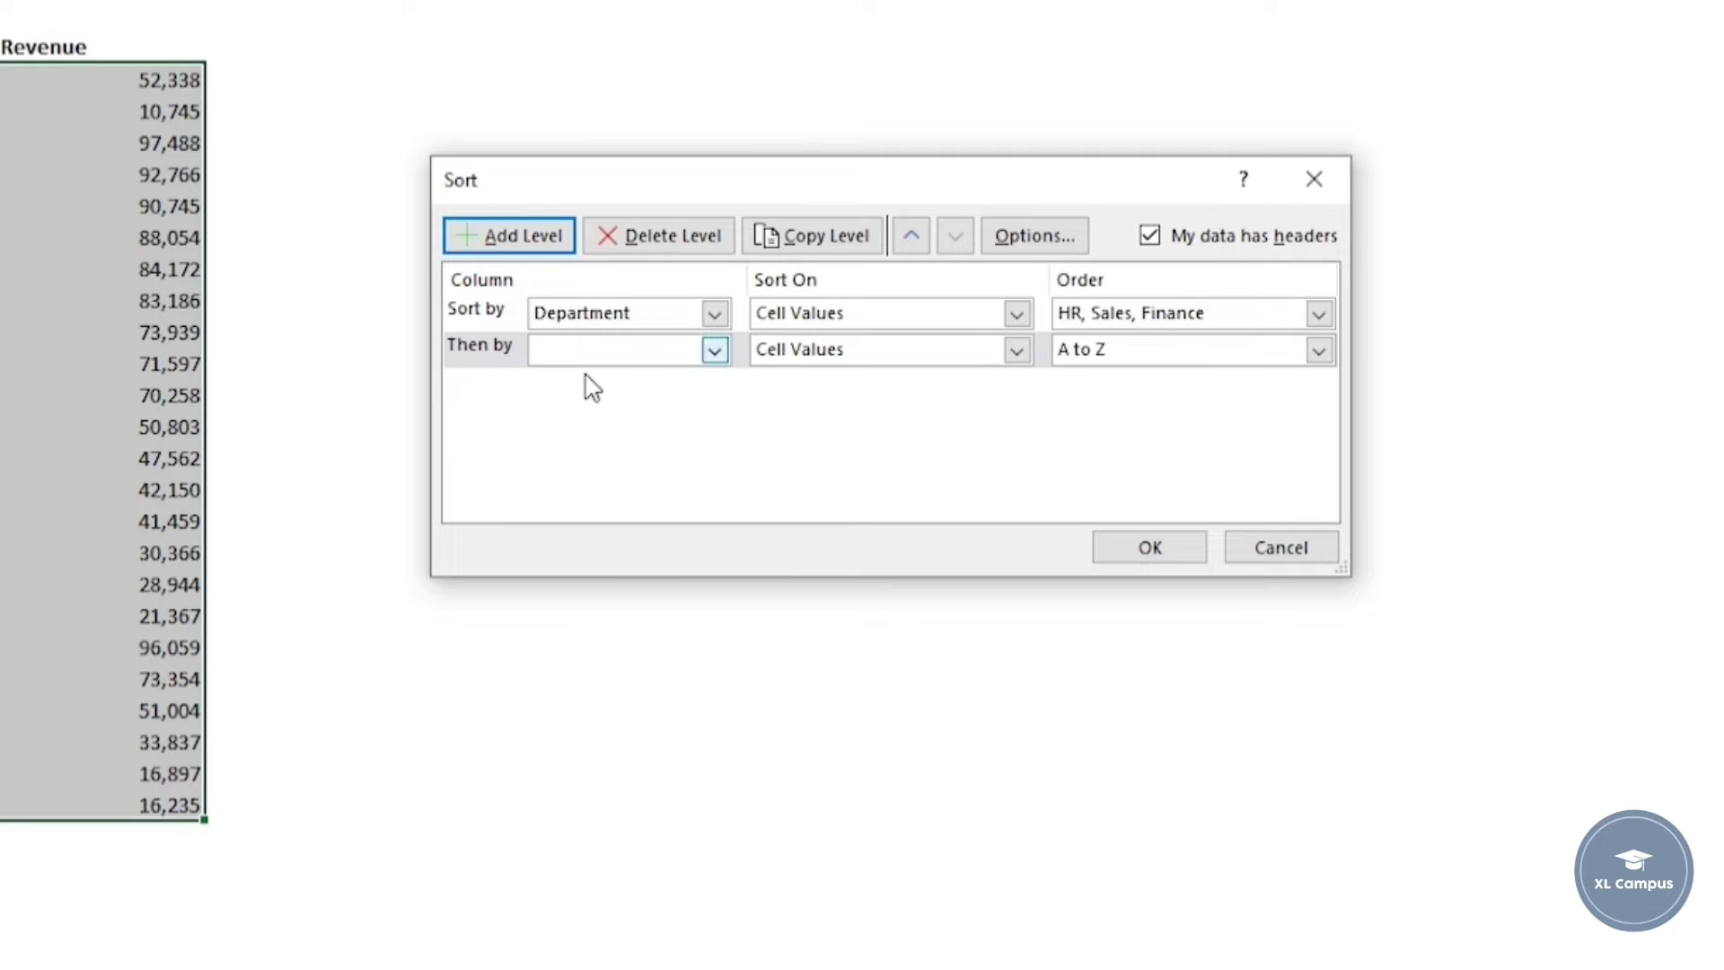
pyautogui.click(714, 355)
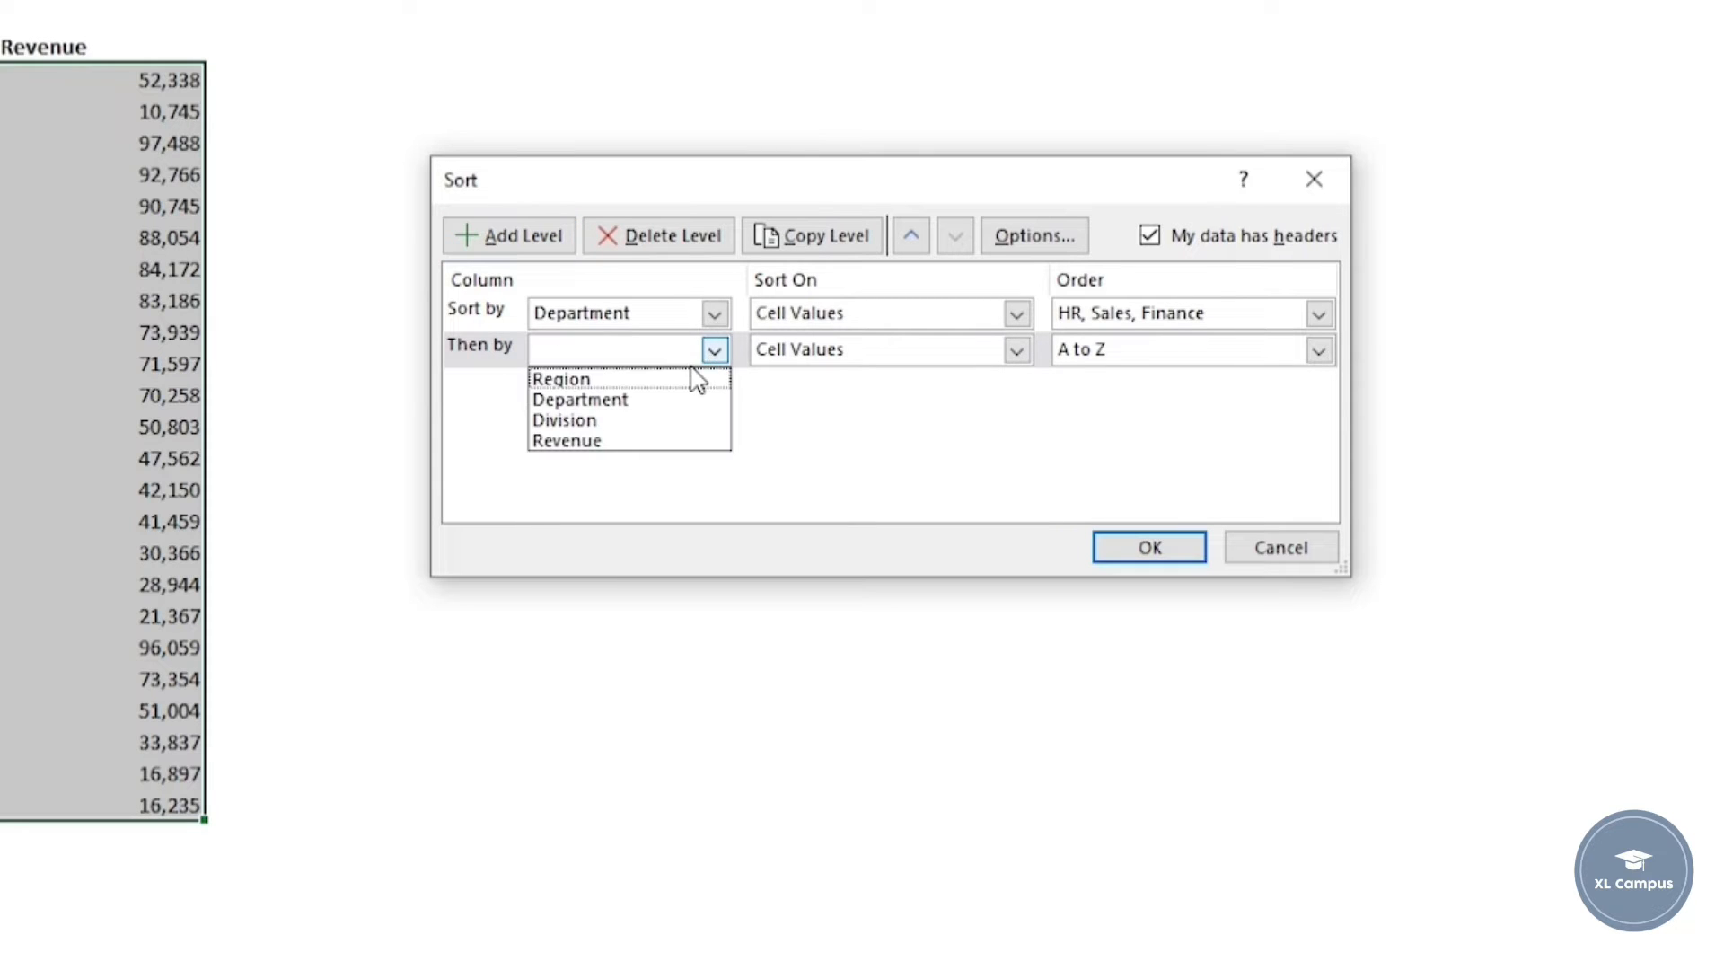
pyautogui.click(672, 420)
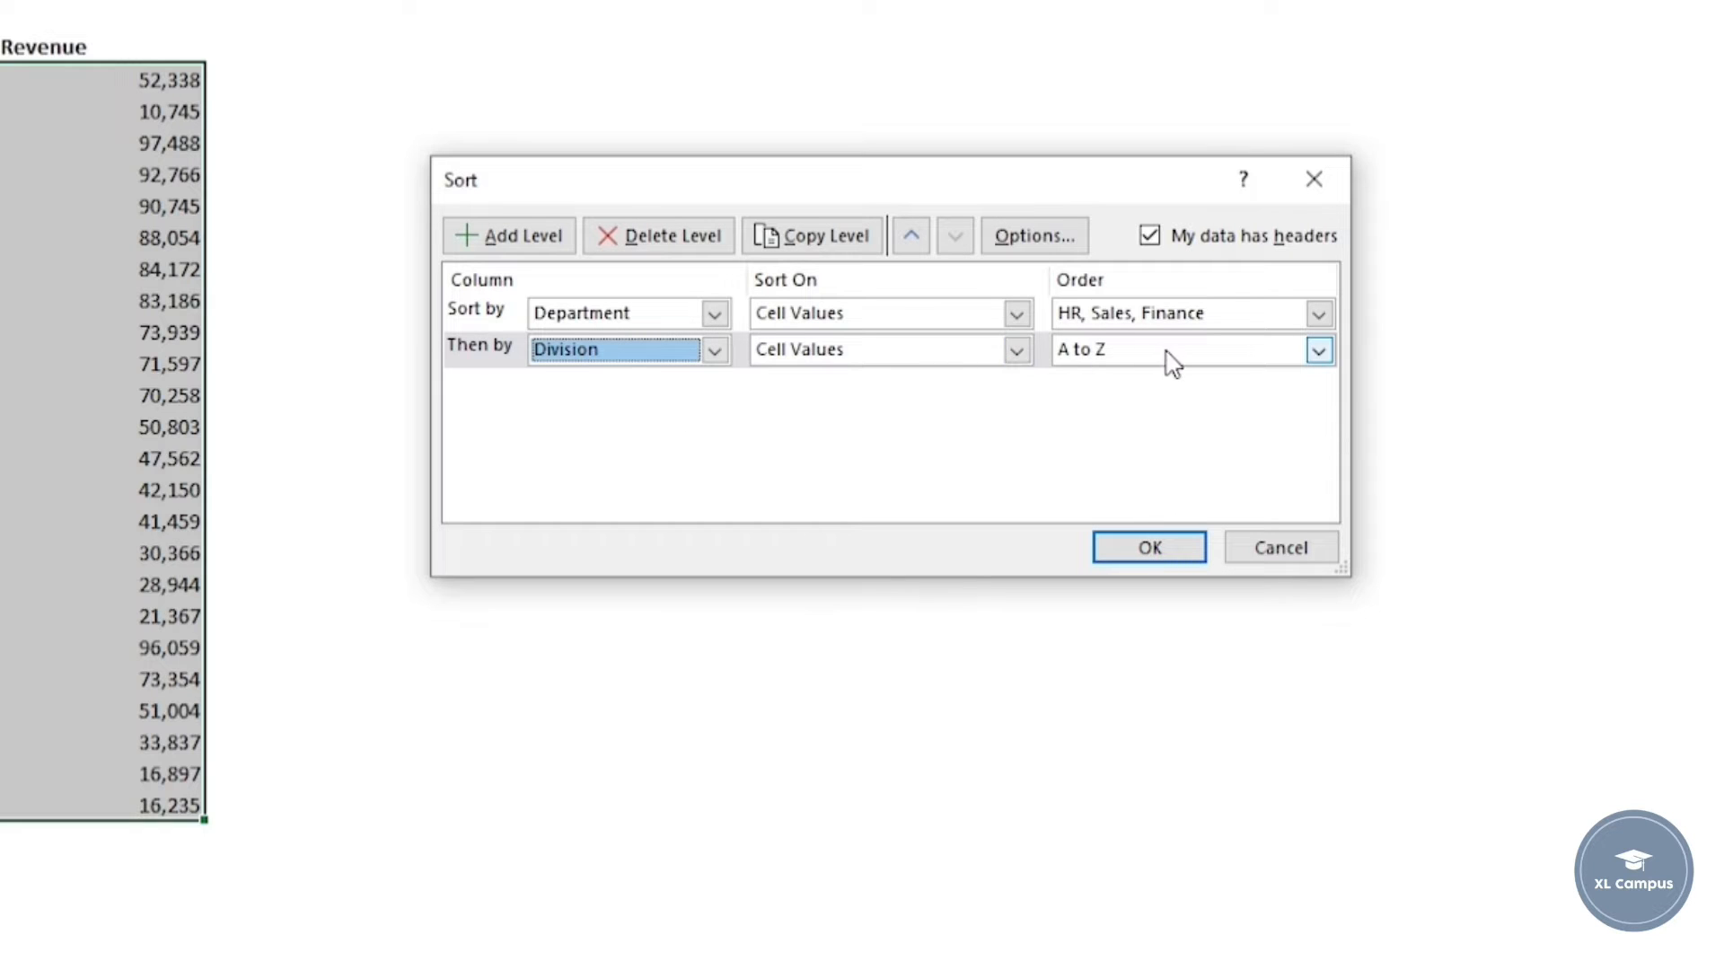
# - Add a third sort level by Region on cell values, A to Z, and apply the multi-level sort
pyautogui.click(511, 247)
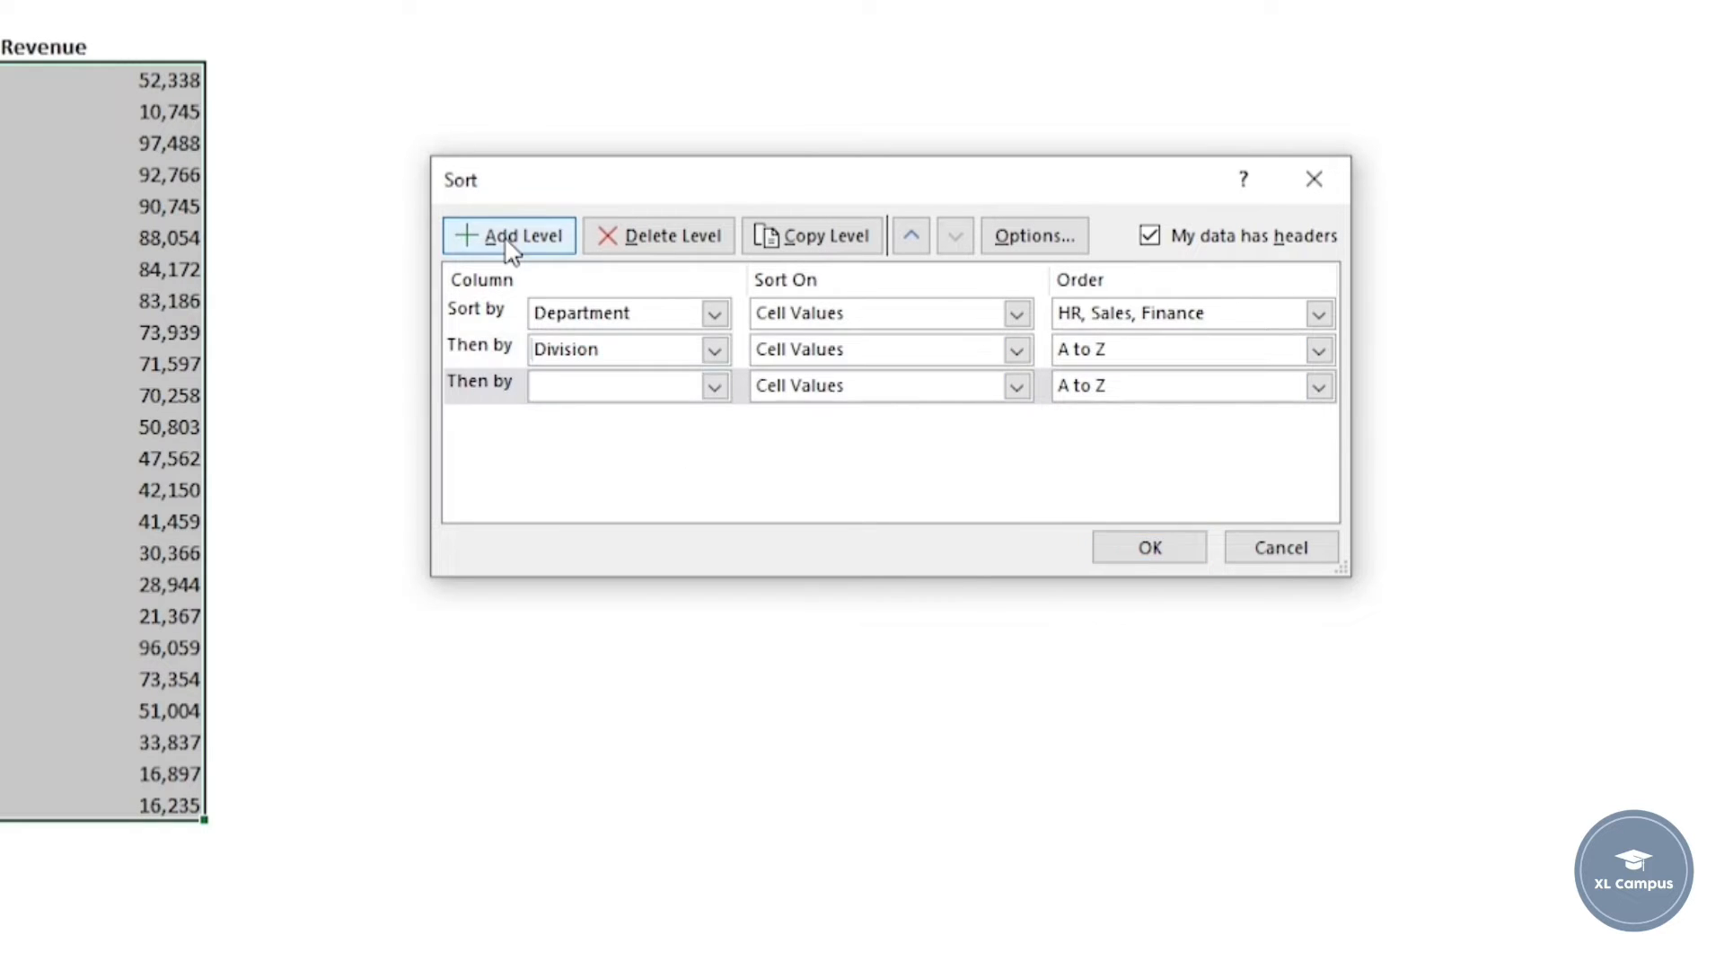
pyautogui.click(712, 388)
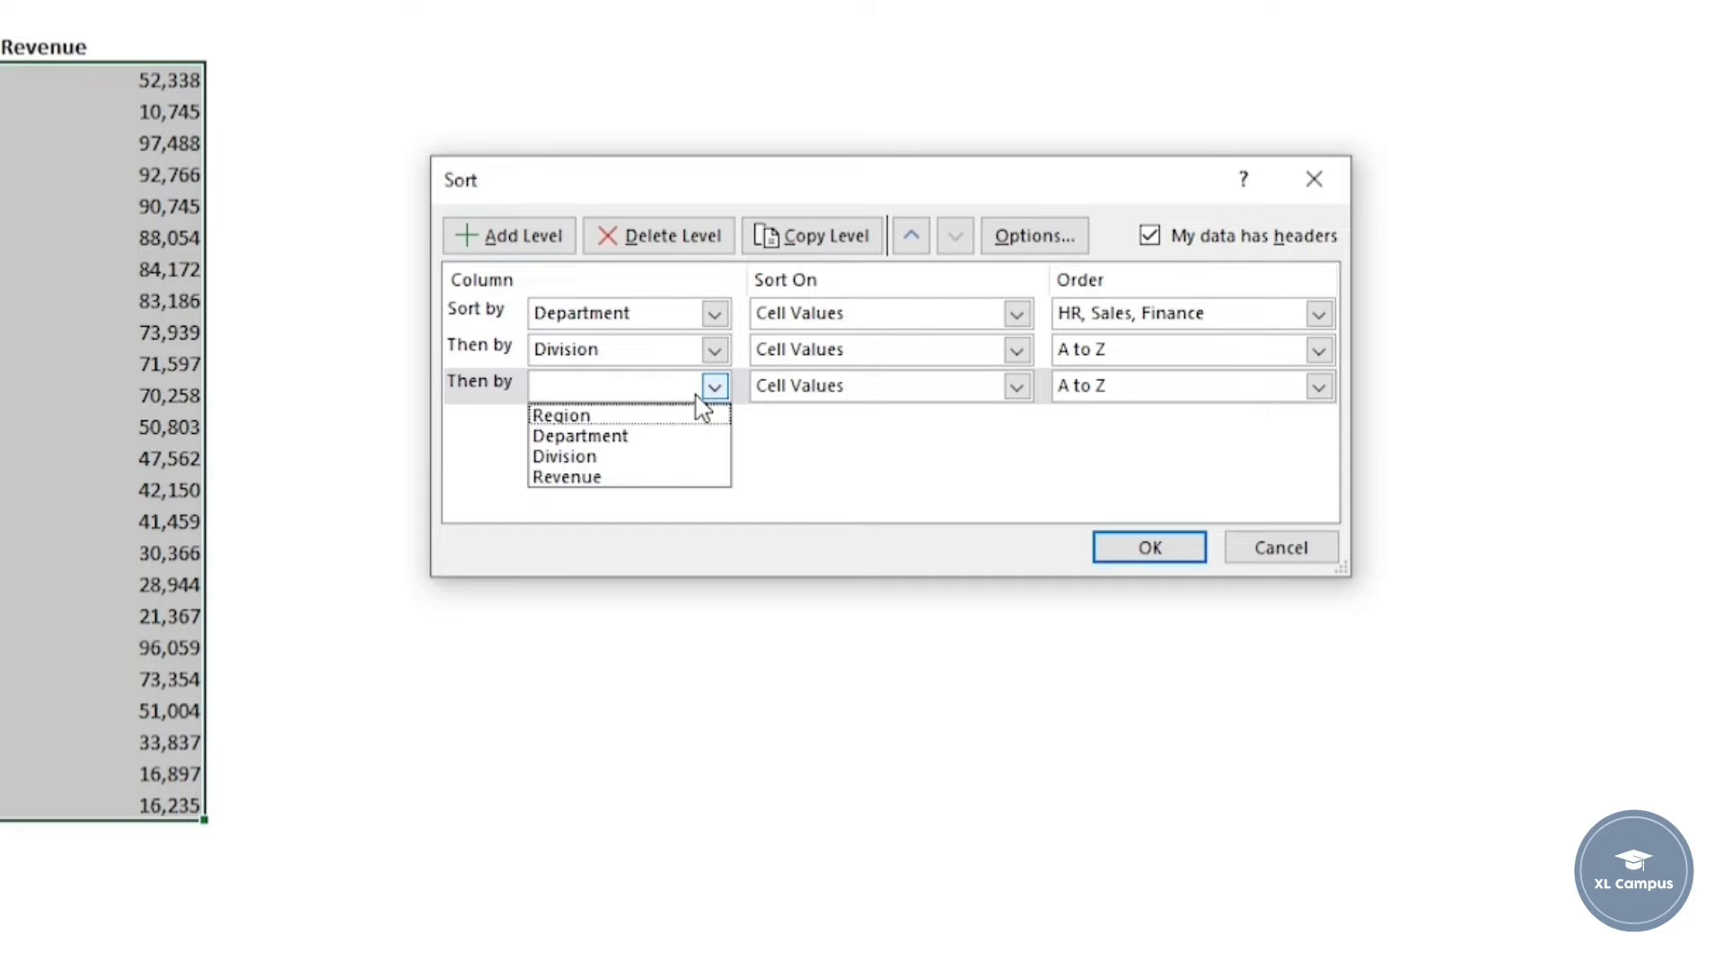
pyautogui.click(626, 419)
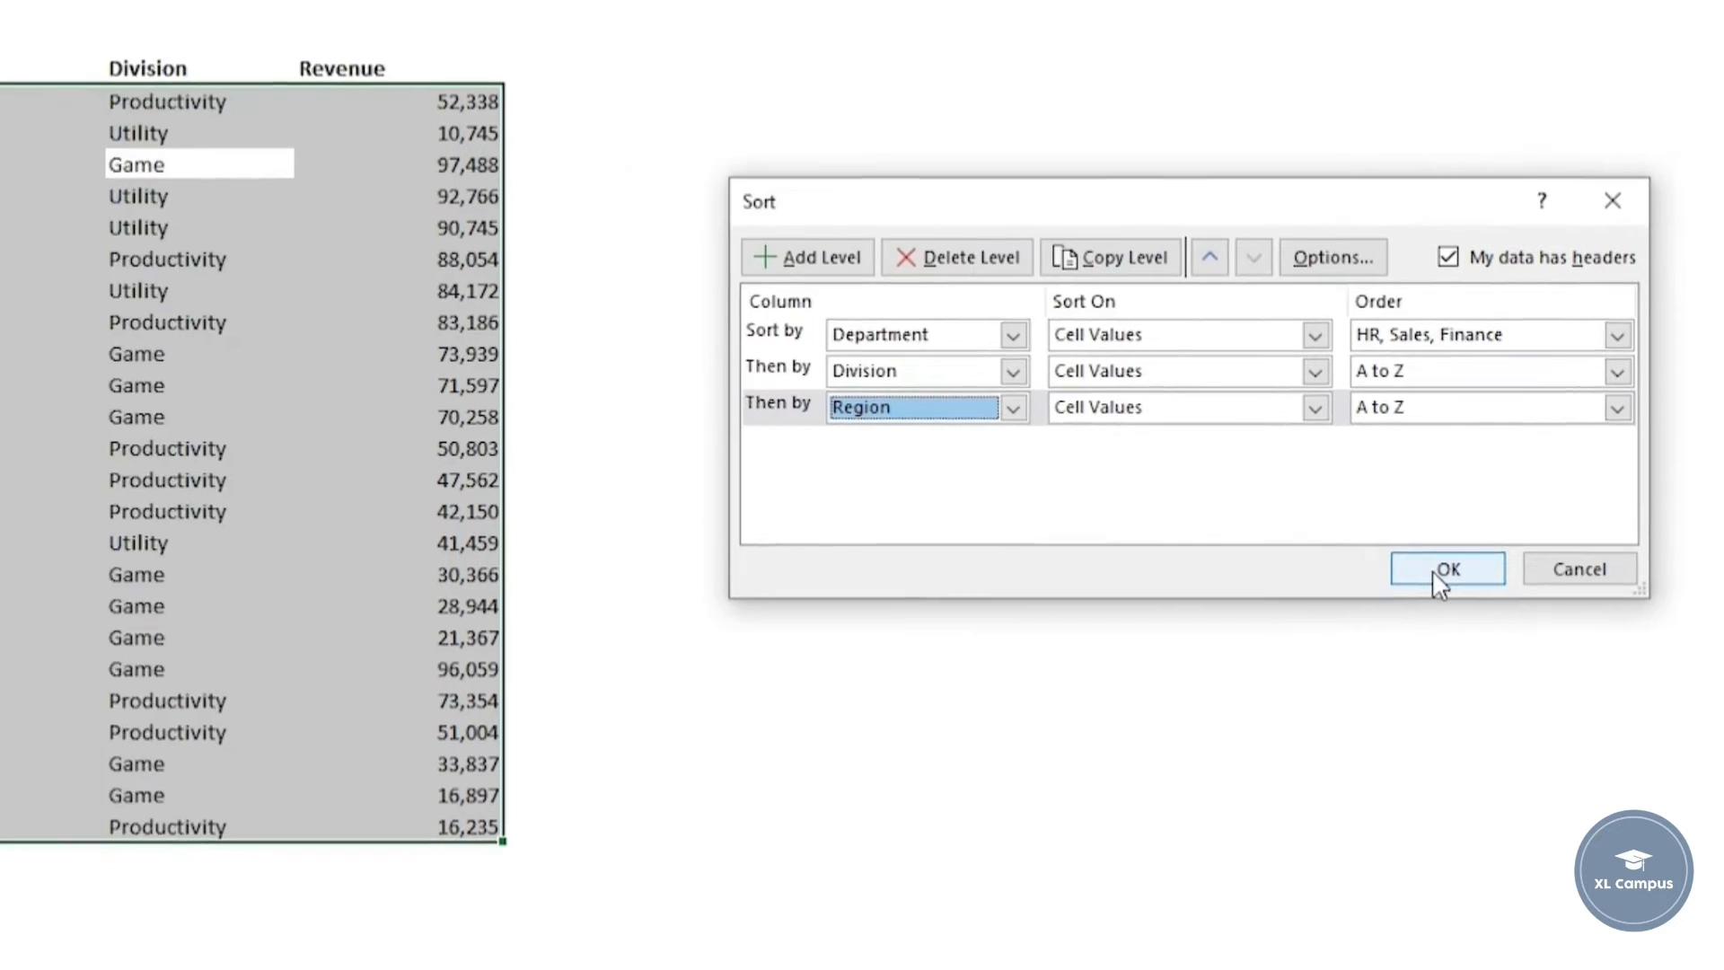
pyautogui.click(1133, 548)
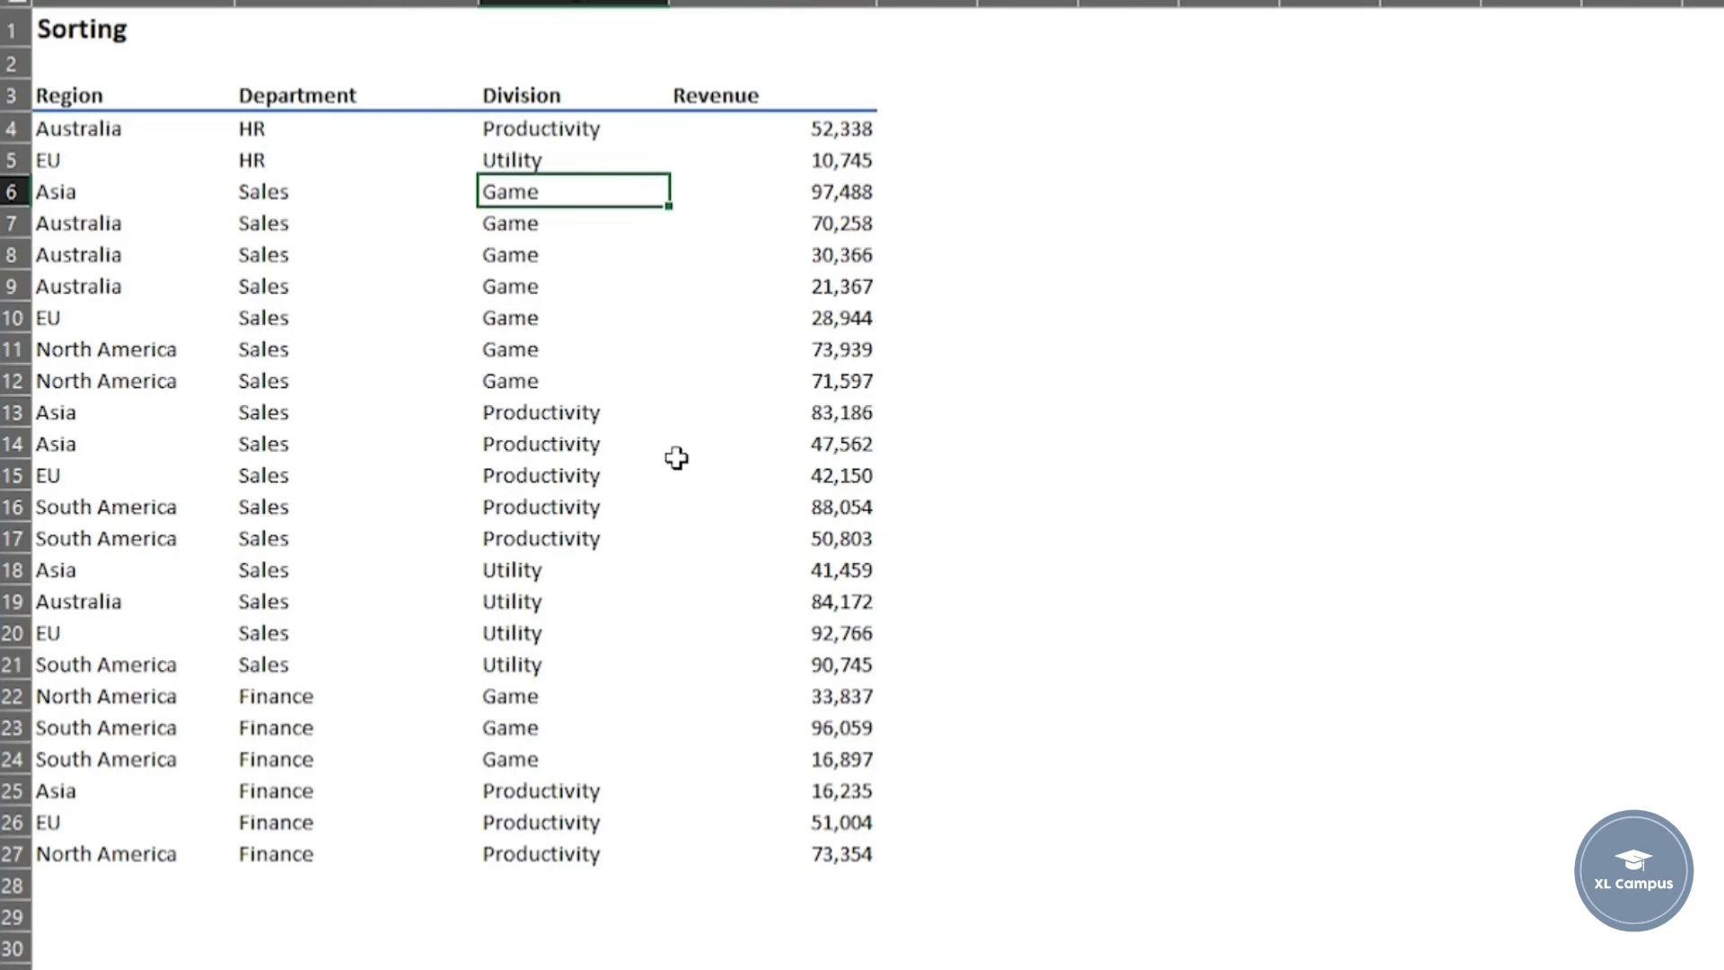
pyautogui.click(331, 131)
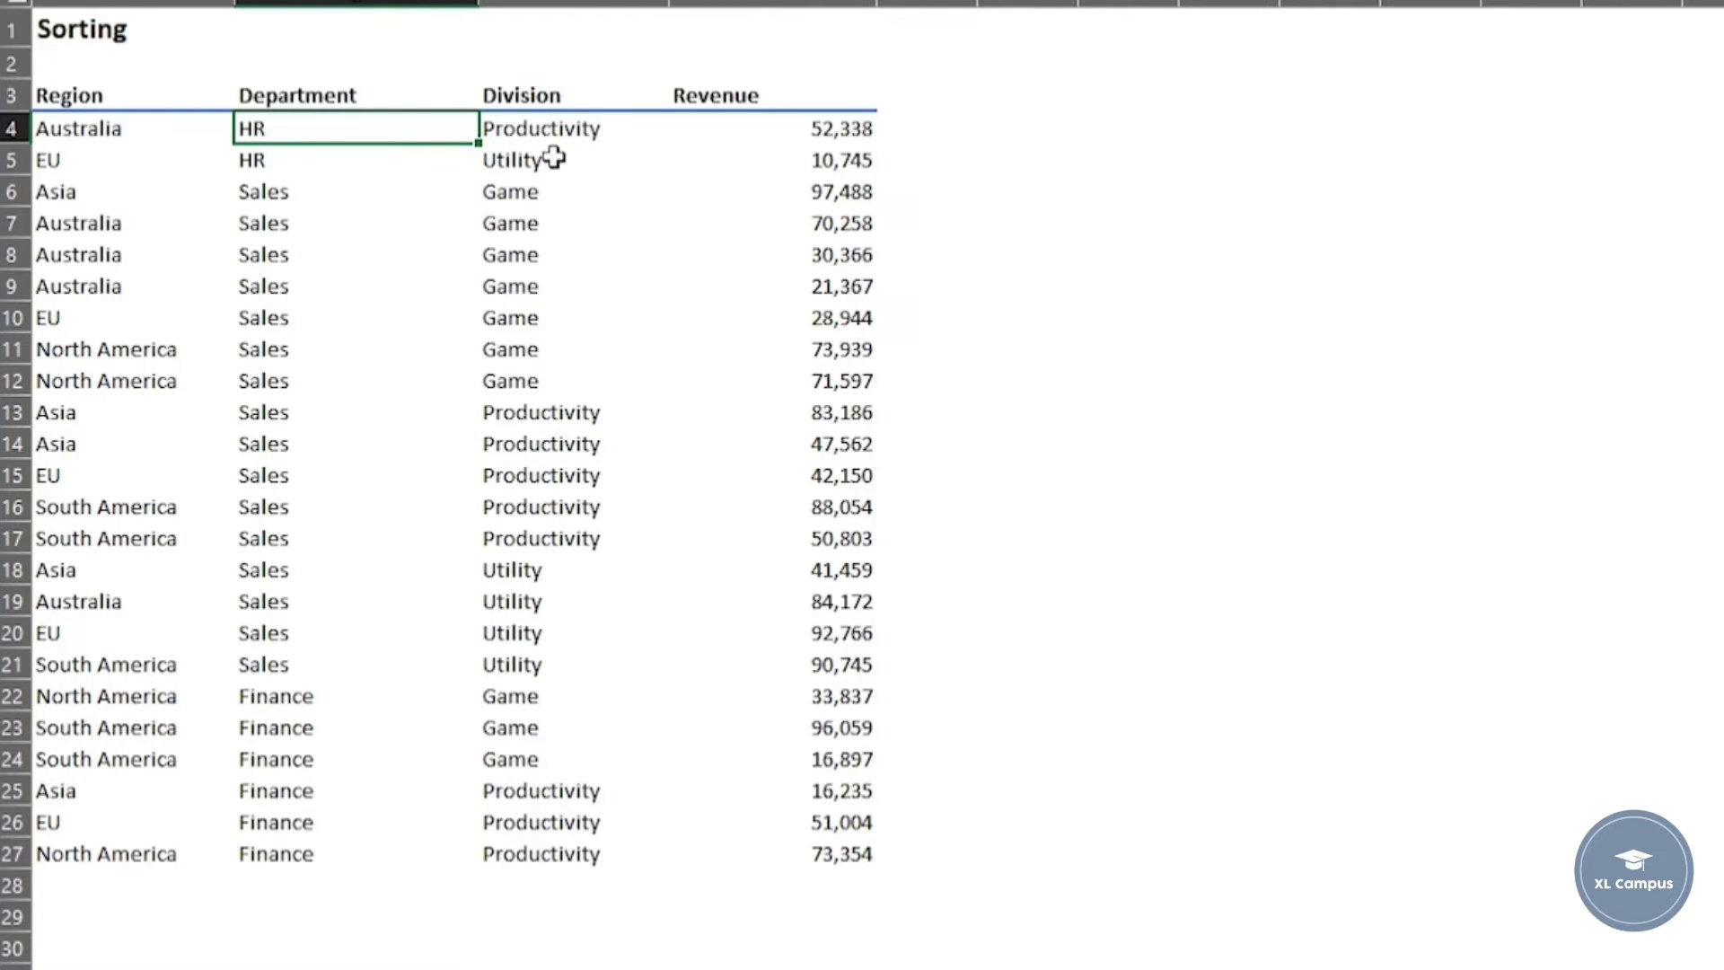
pyautogui.moveTo(127, 131); pyautogui.dragTo(112, 846)
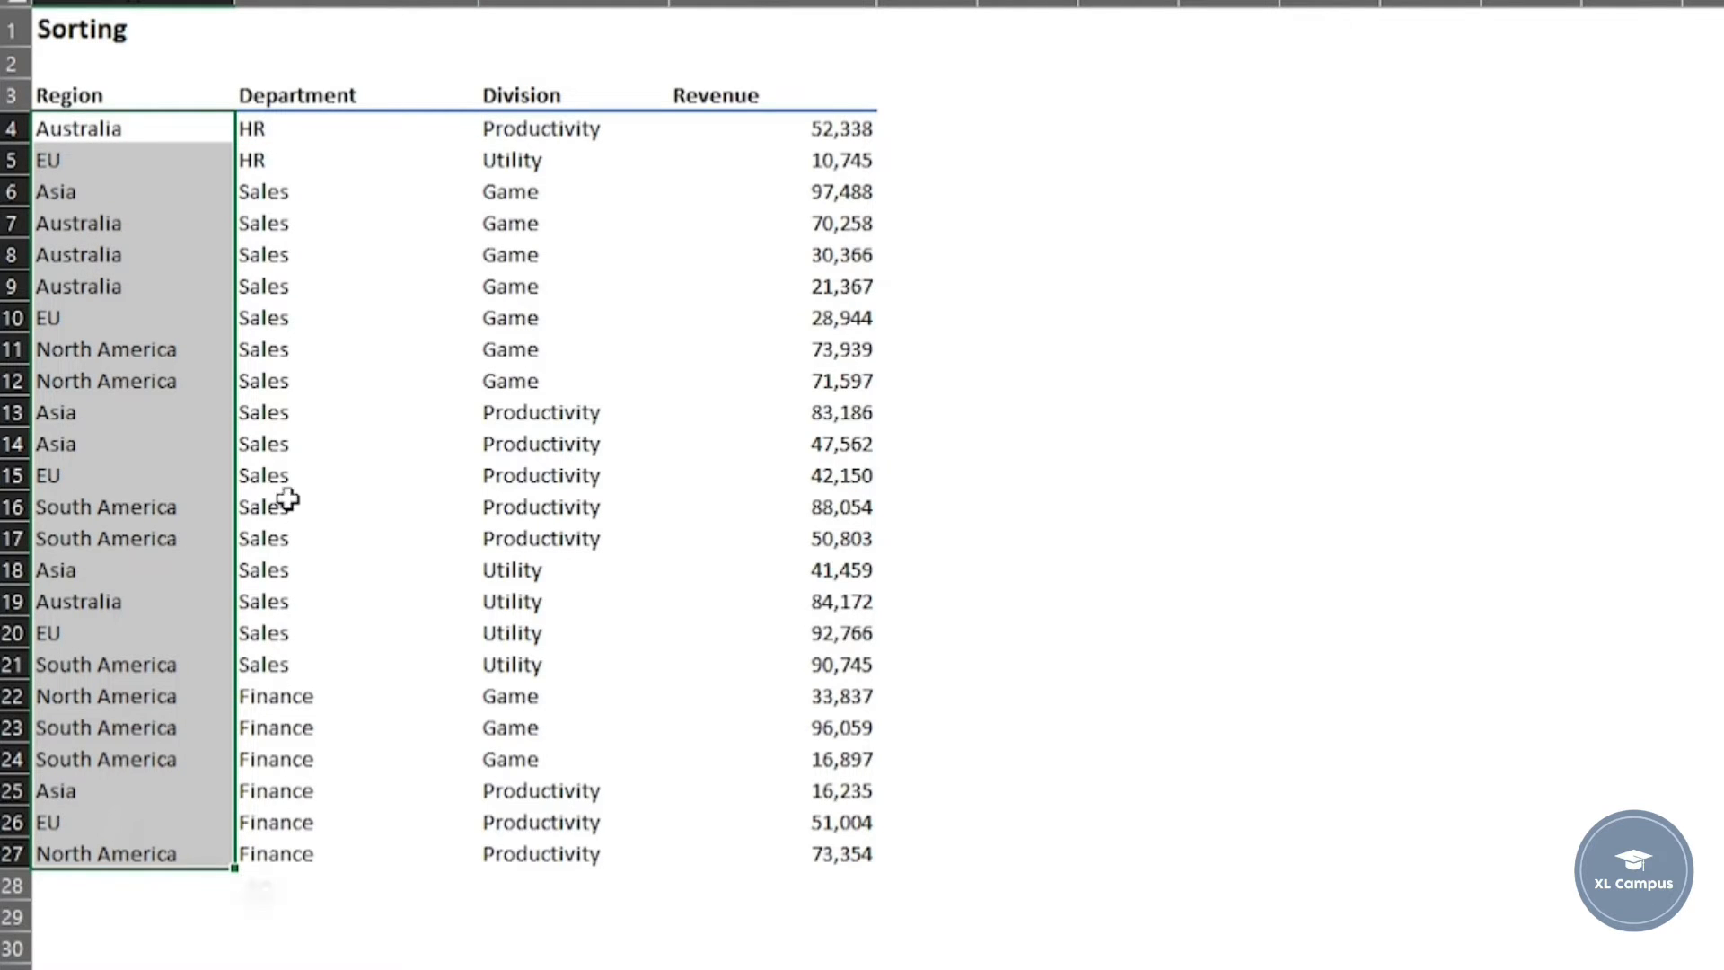
pyautogui.click(421, 131)
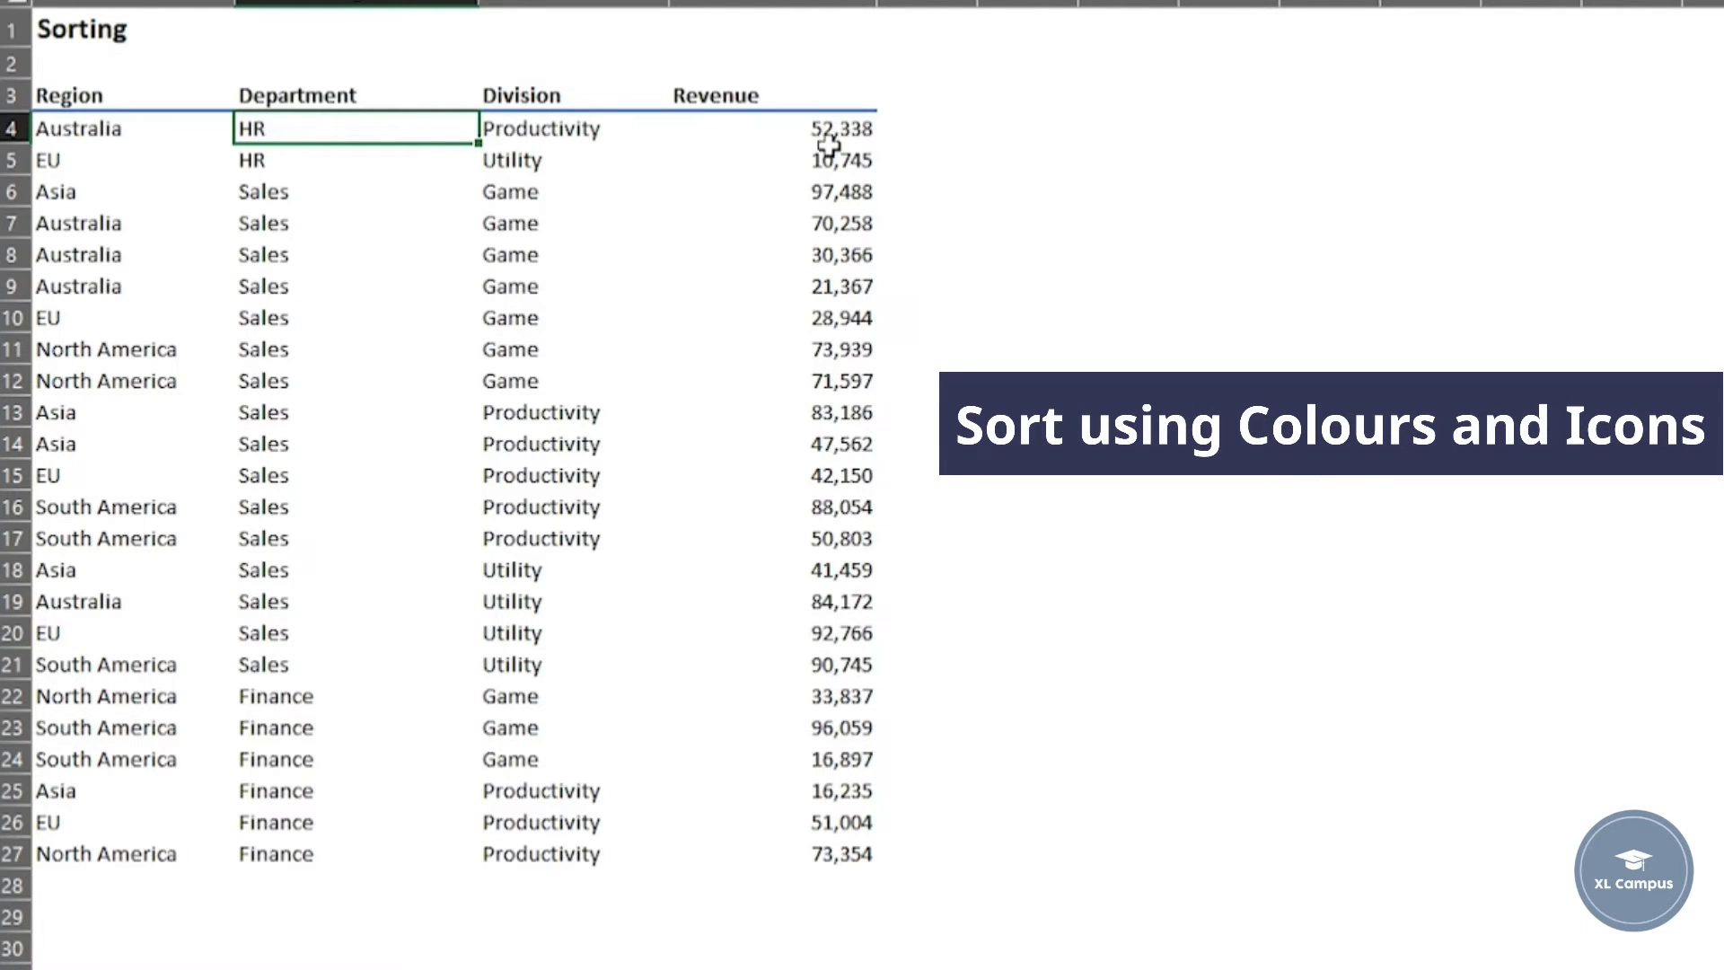
# - Fill Revenue cells D7 and D16 with green
pyautogui.click(831, 229)
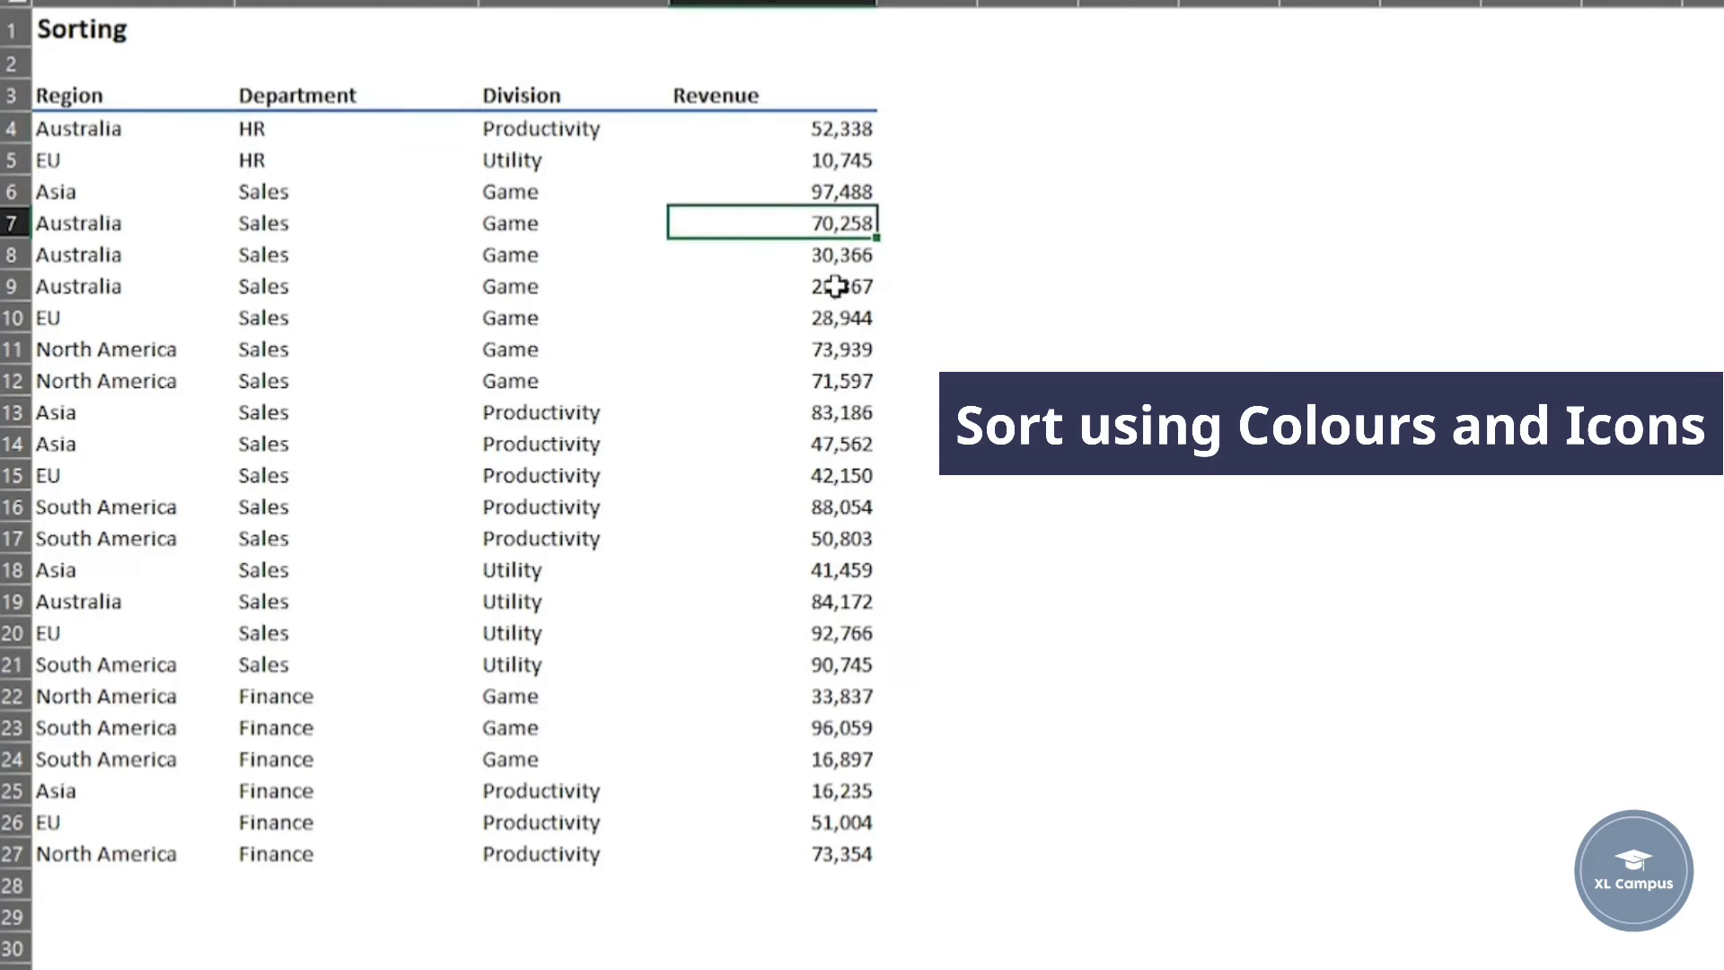
pyautogui.keyDown('ctrl'); pyautogui.click(830, 518); pyautogui.keyUp('ctrl')
pyautogui.click(557, 2)
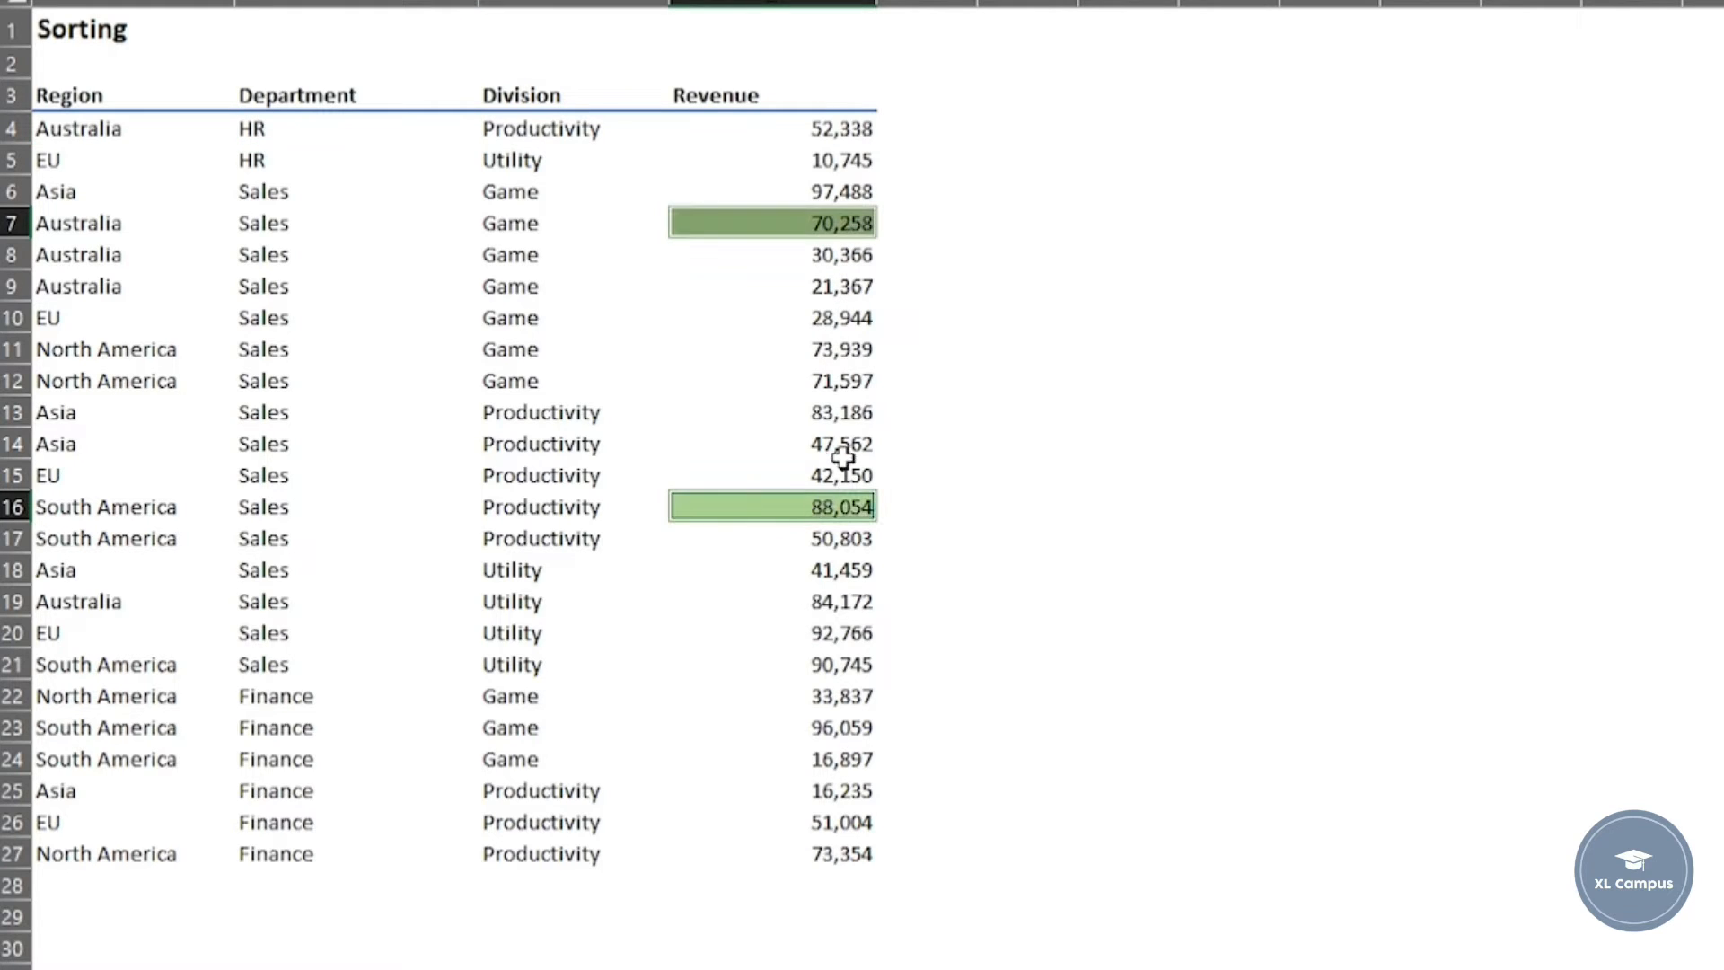
# - Fill Revenue cells D10 and D20 with yellow
pyautogui.click(835, 309)
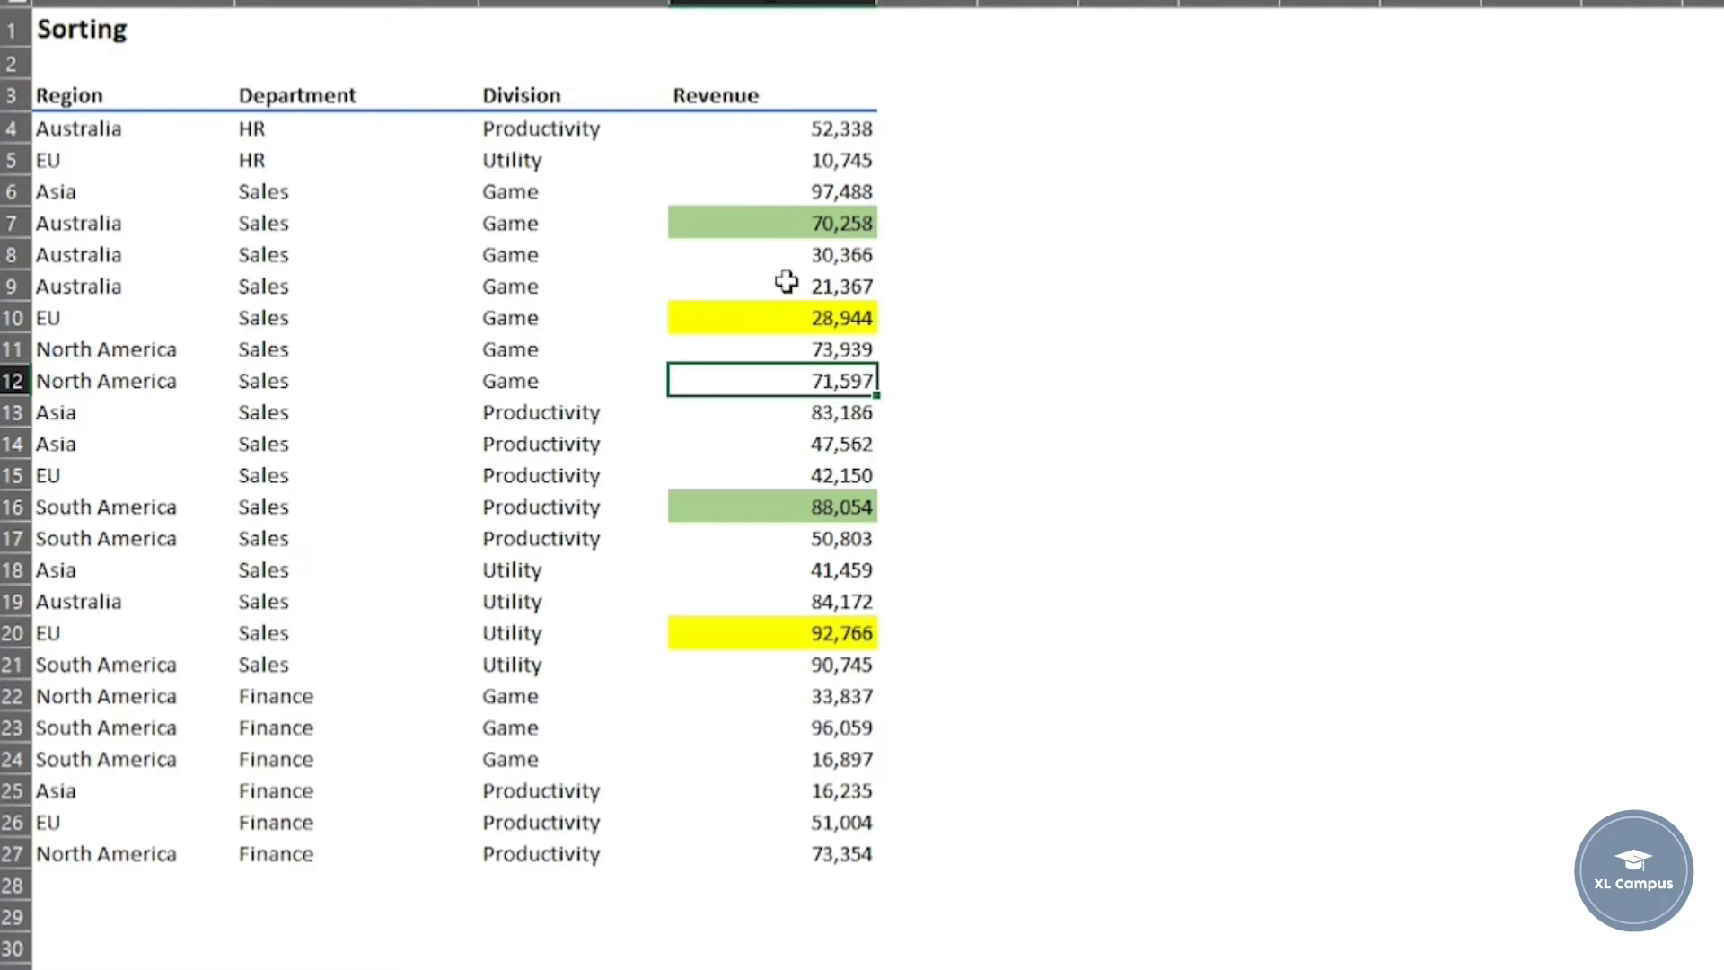
# - Reopen the custom sort and add a level below Department that sorts Revenue by cell color, with green on top
pyautogui.rightClick(816, 384)
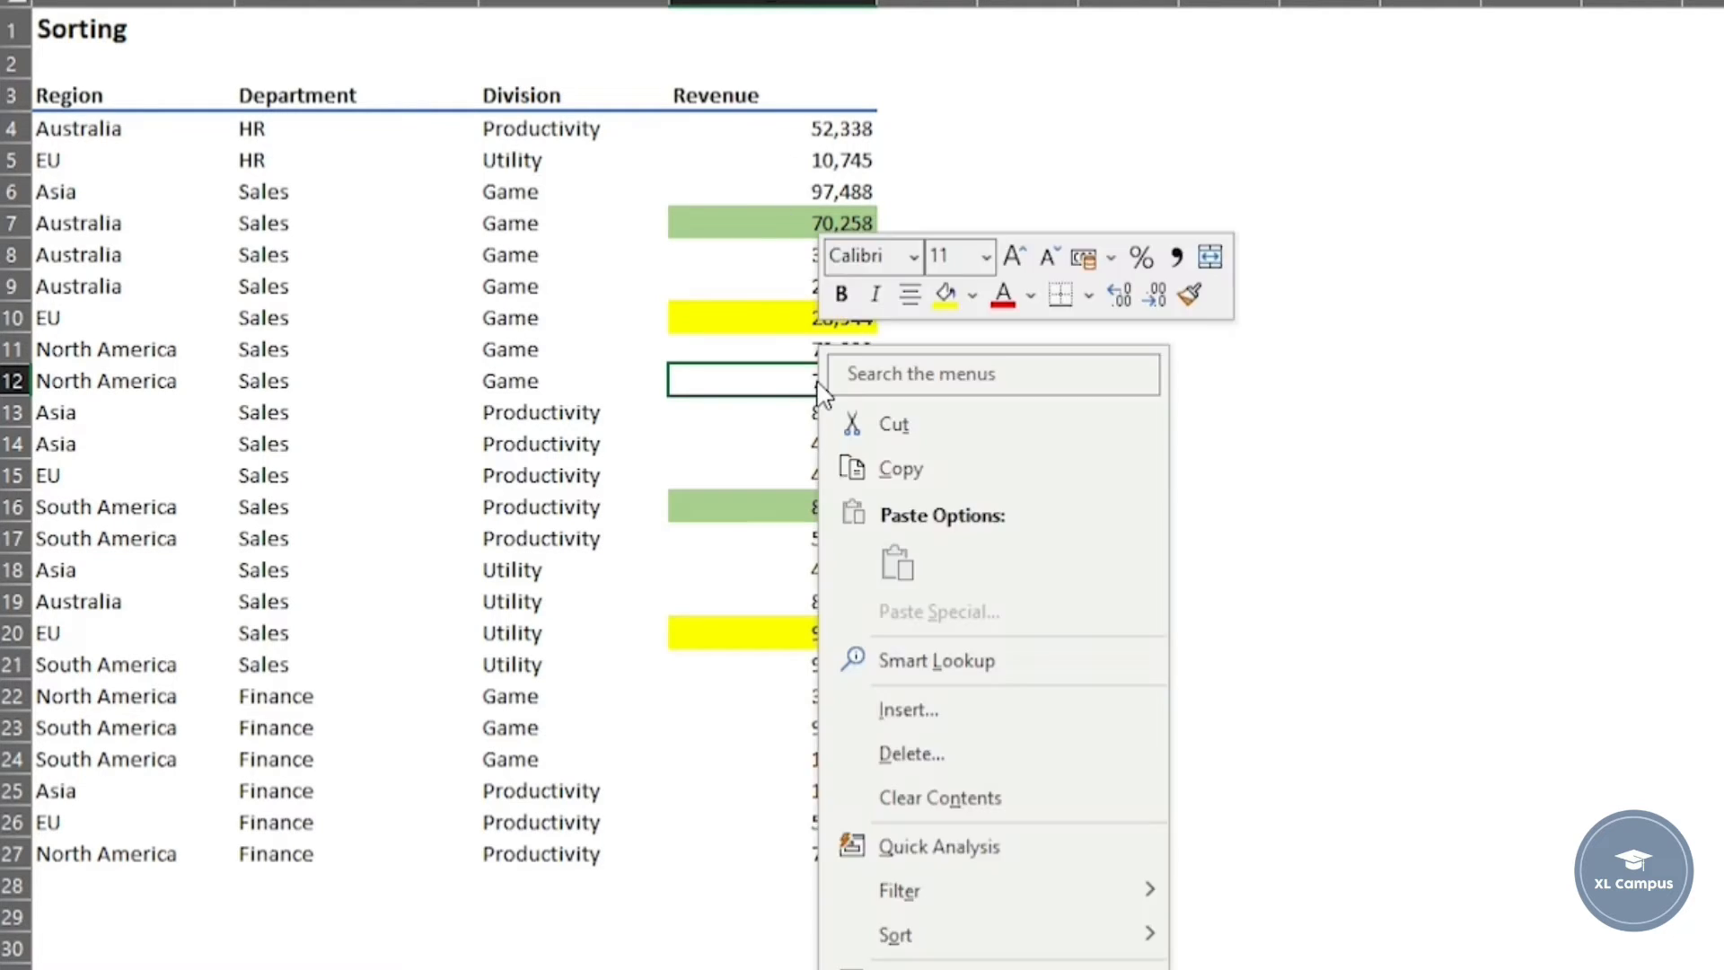
pyautogui.moveTo(969, 950)
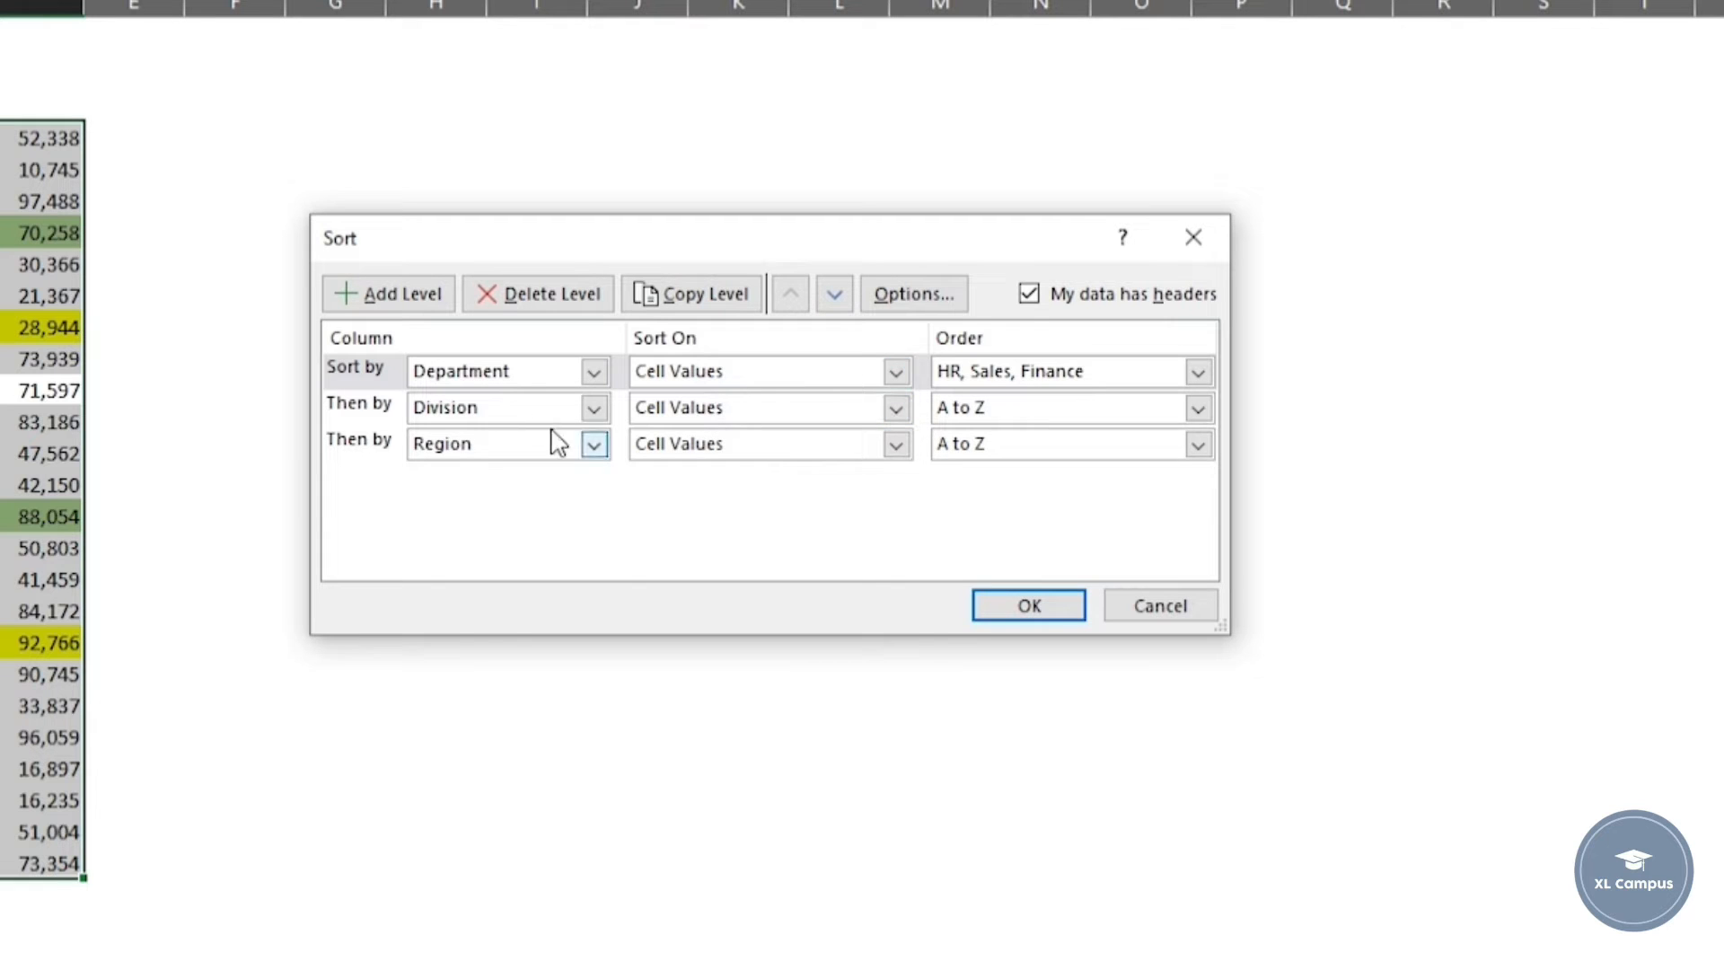
pyautogui.click(382, 314)
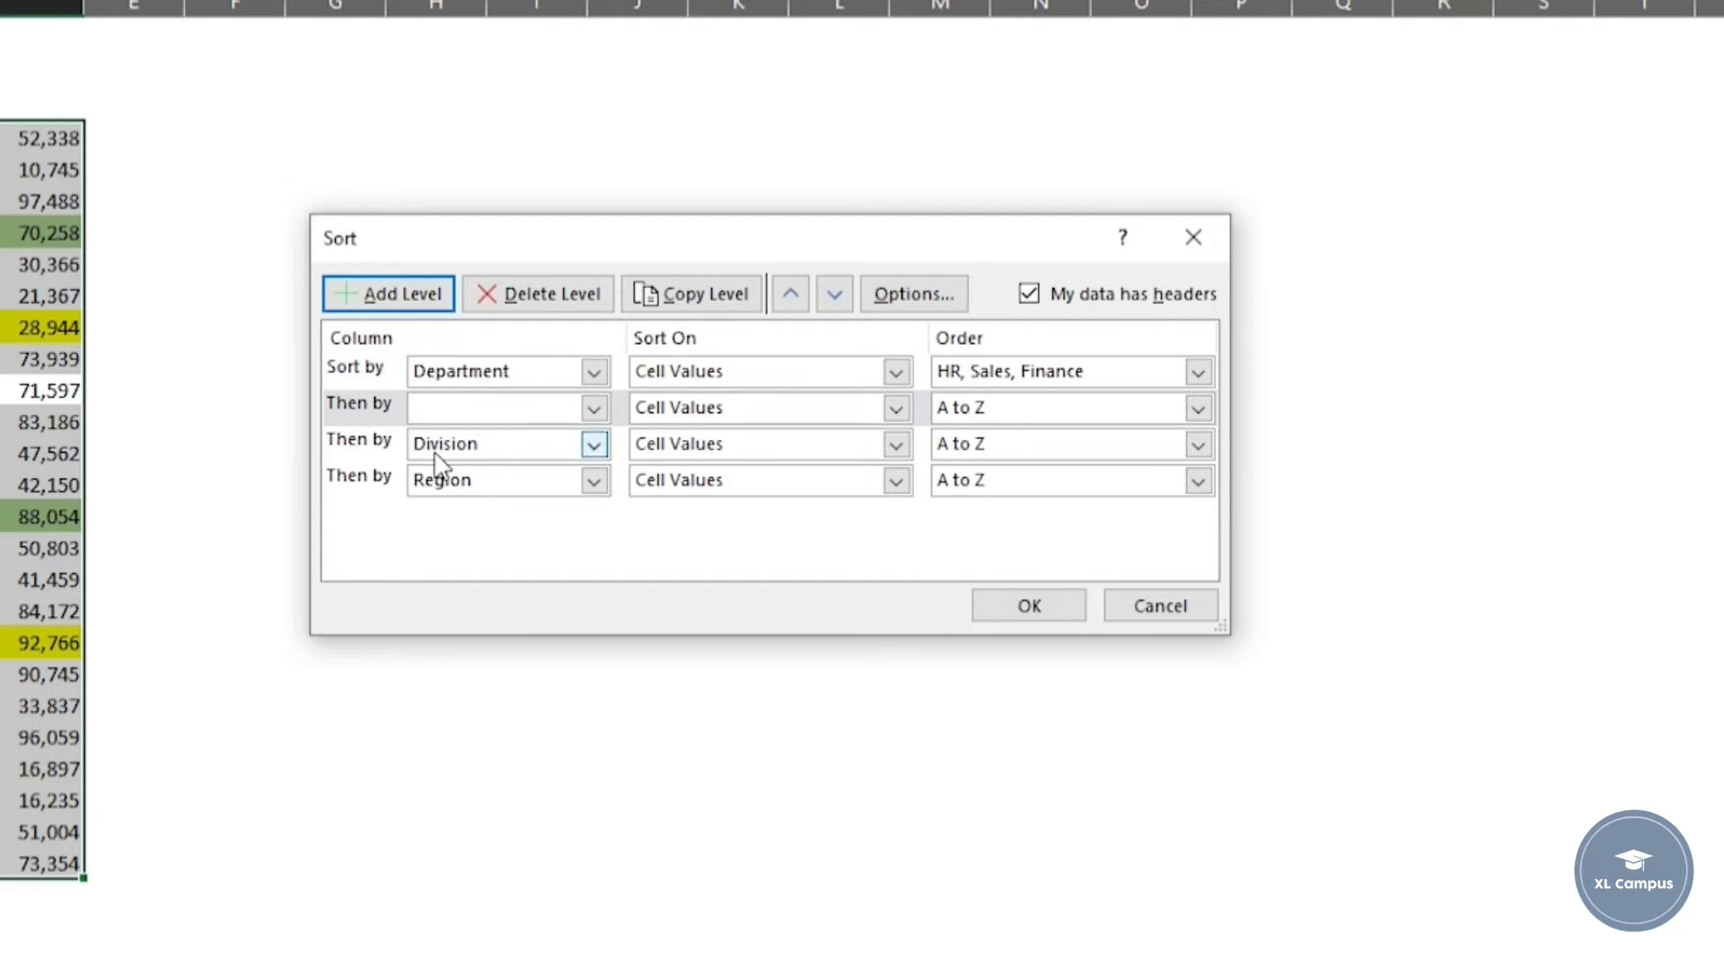
pyautogui.click(592, 409)
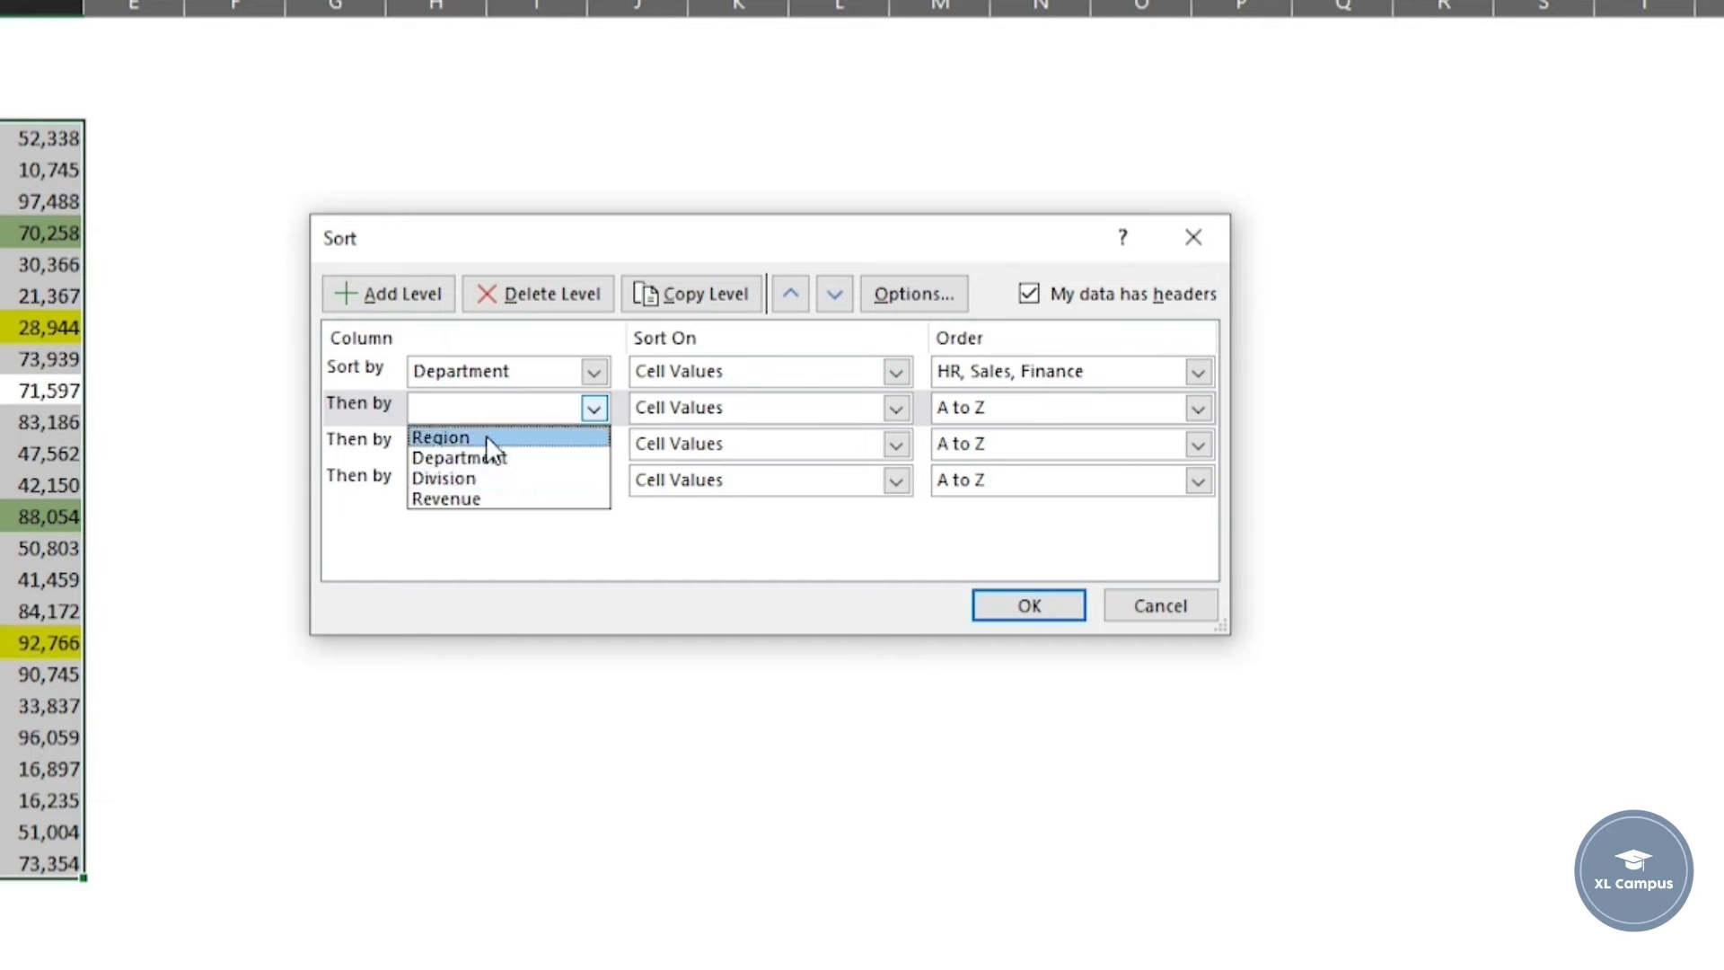
pyautogui.click(493, 501)
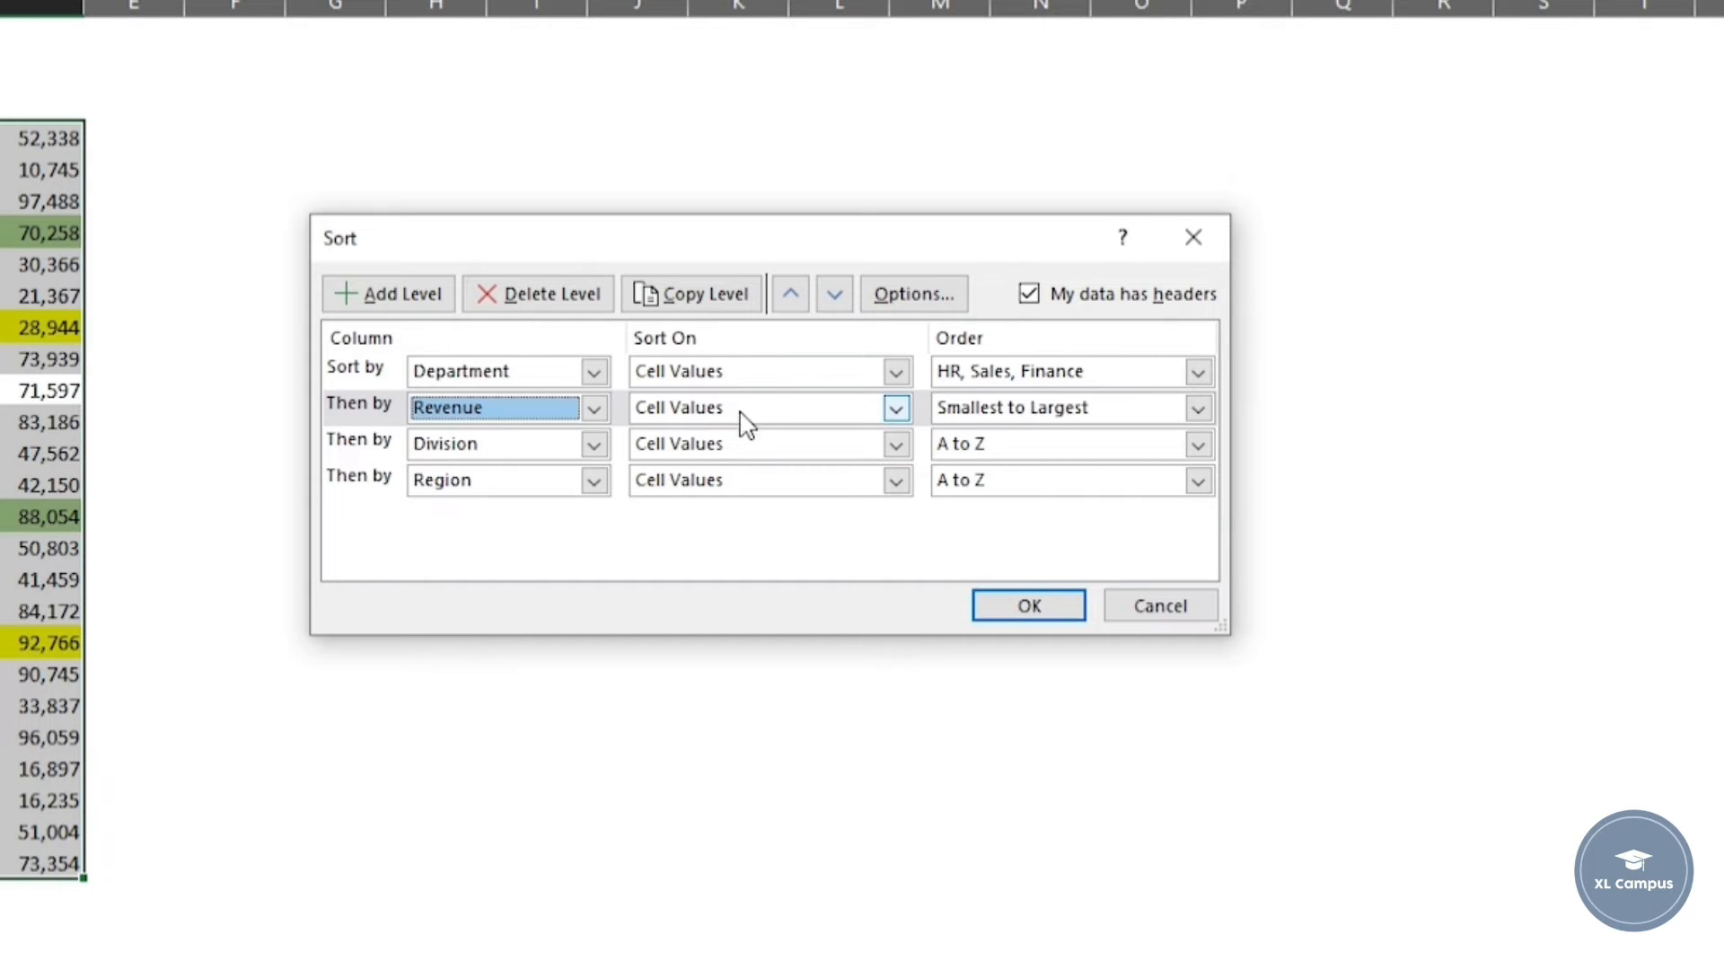
pyautogui.click(780, 418)
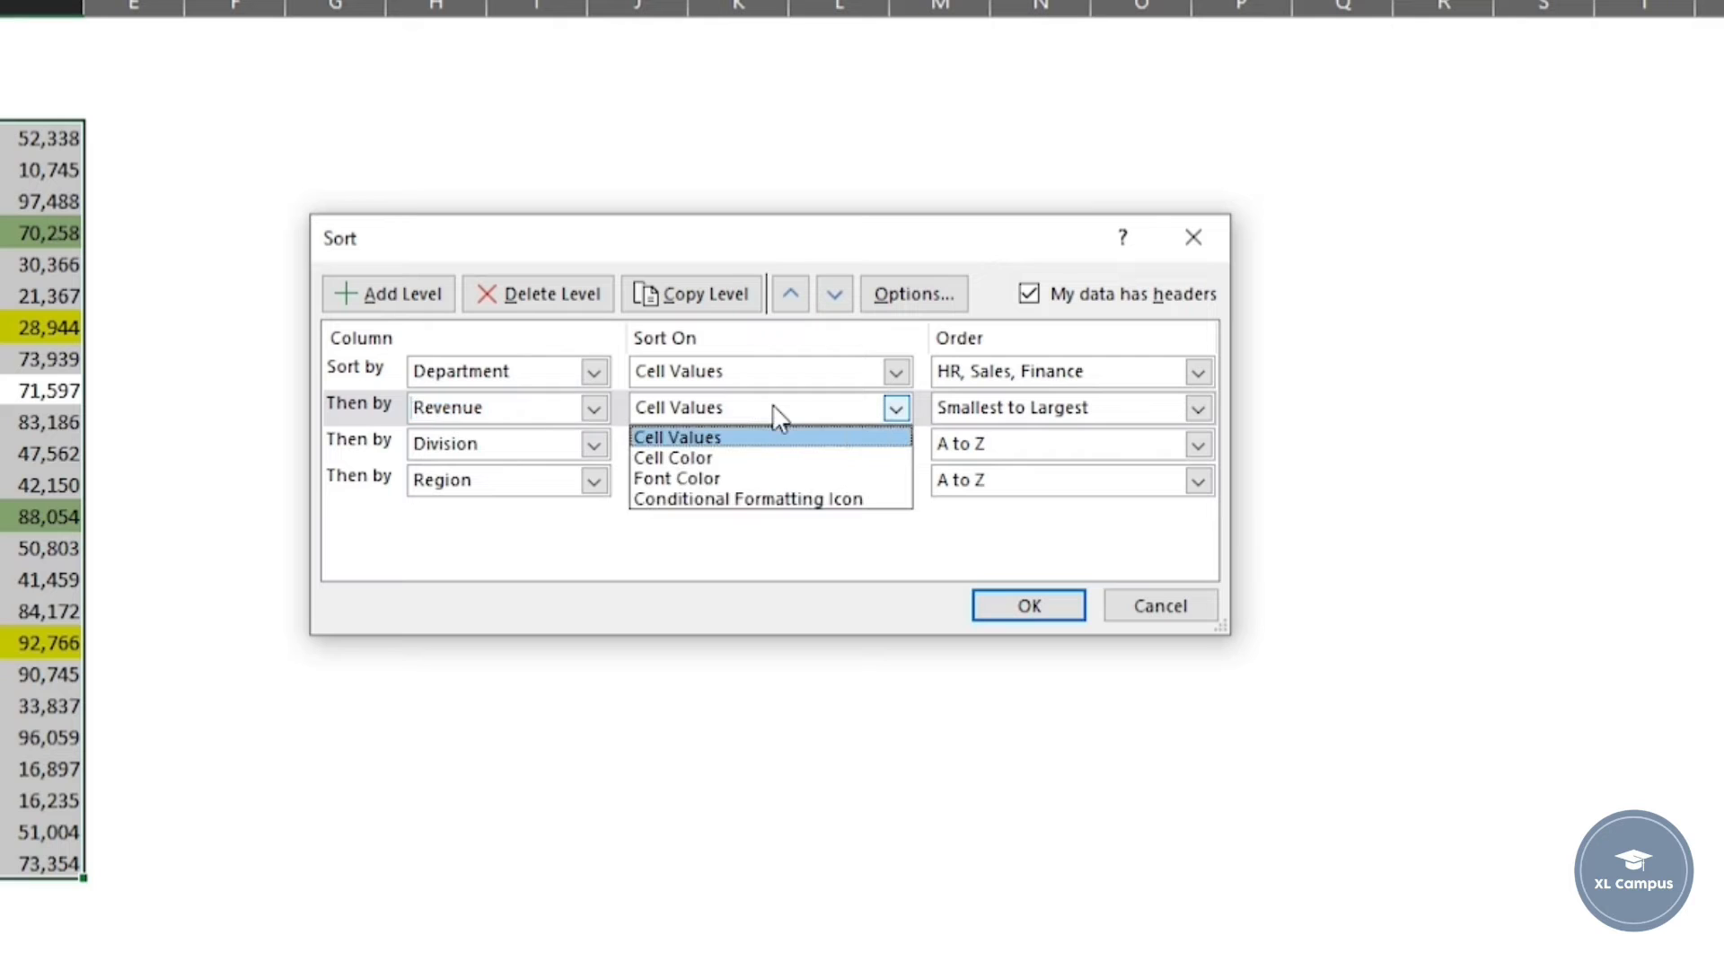
pyautogui.click(743, 456)
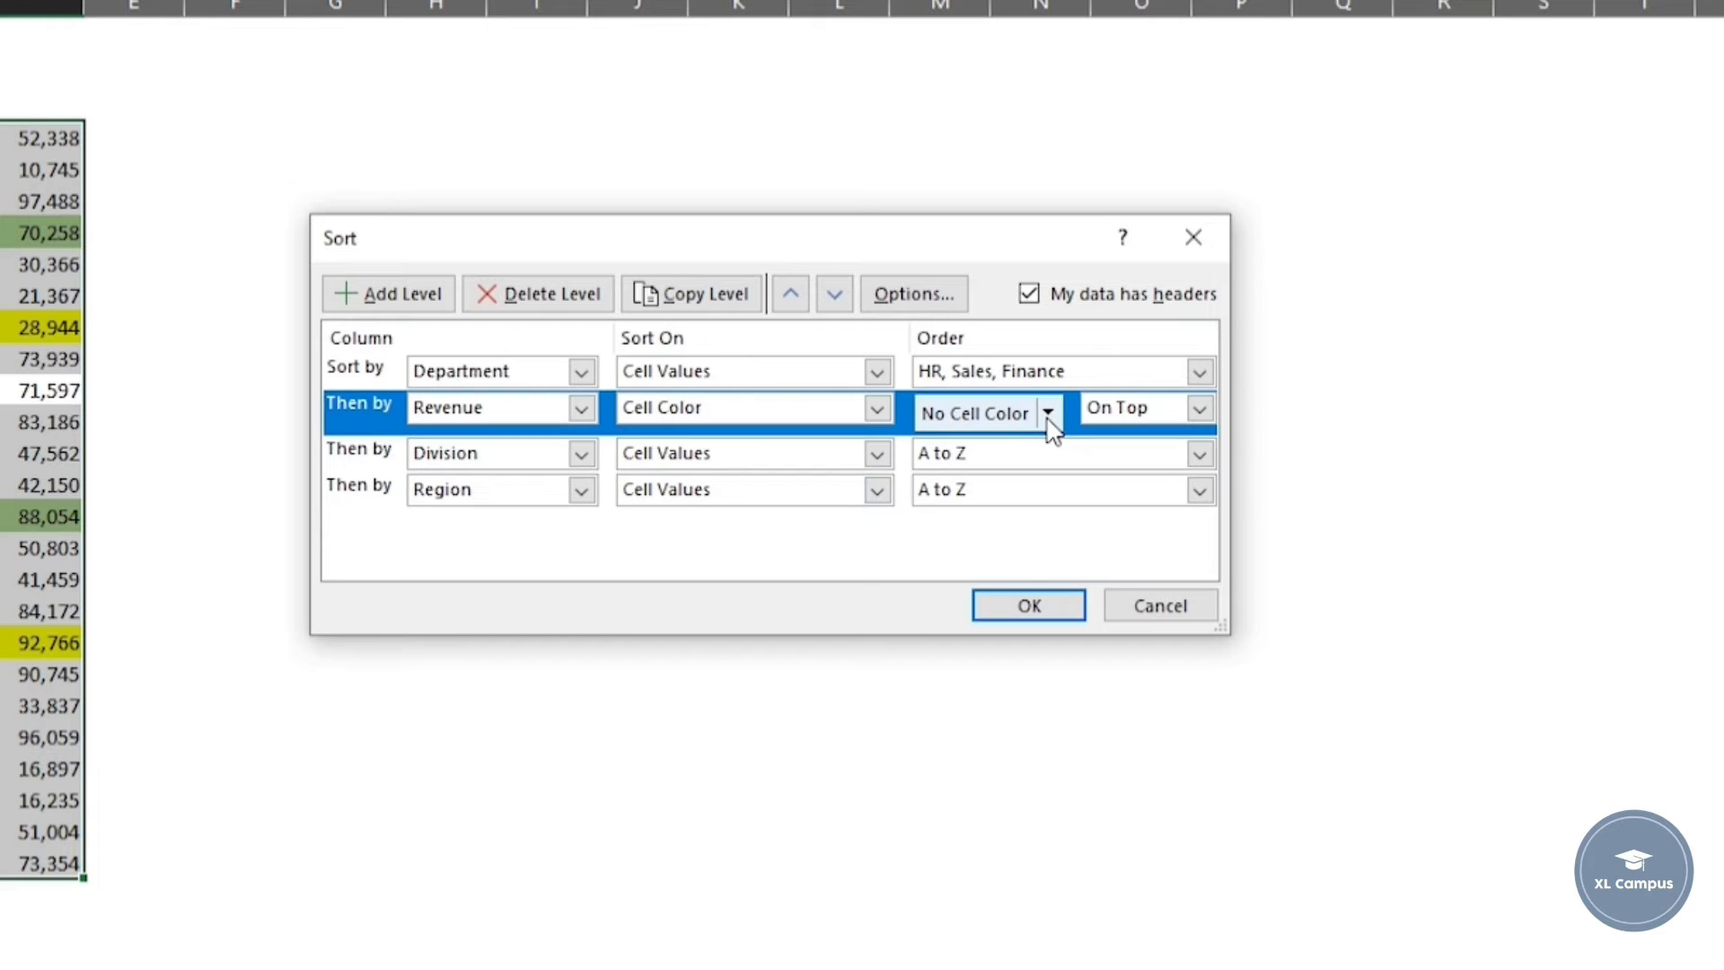
pyautogui.click(1049, 415)
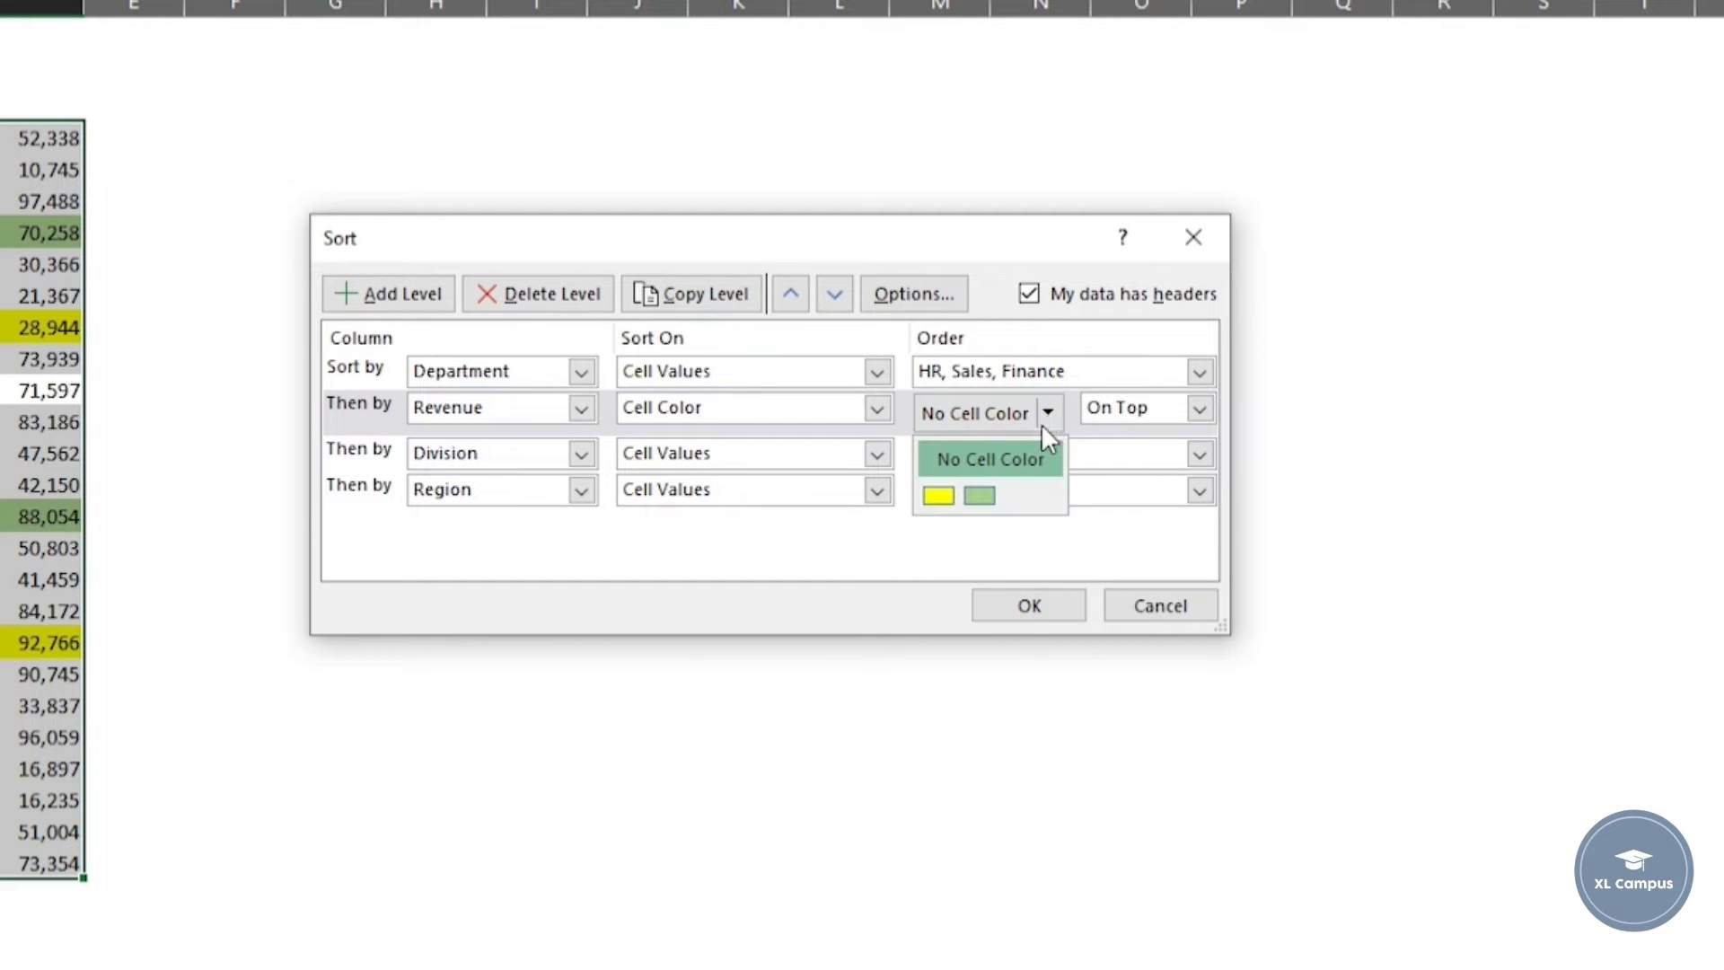
pyautogui.click(992, 491)
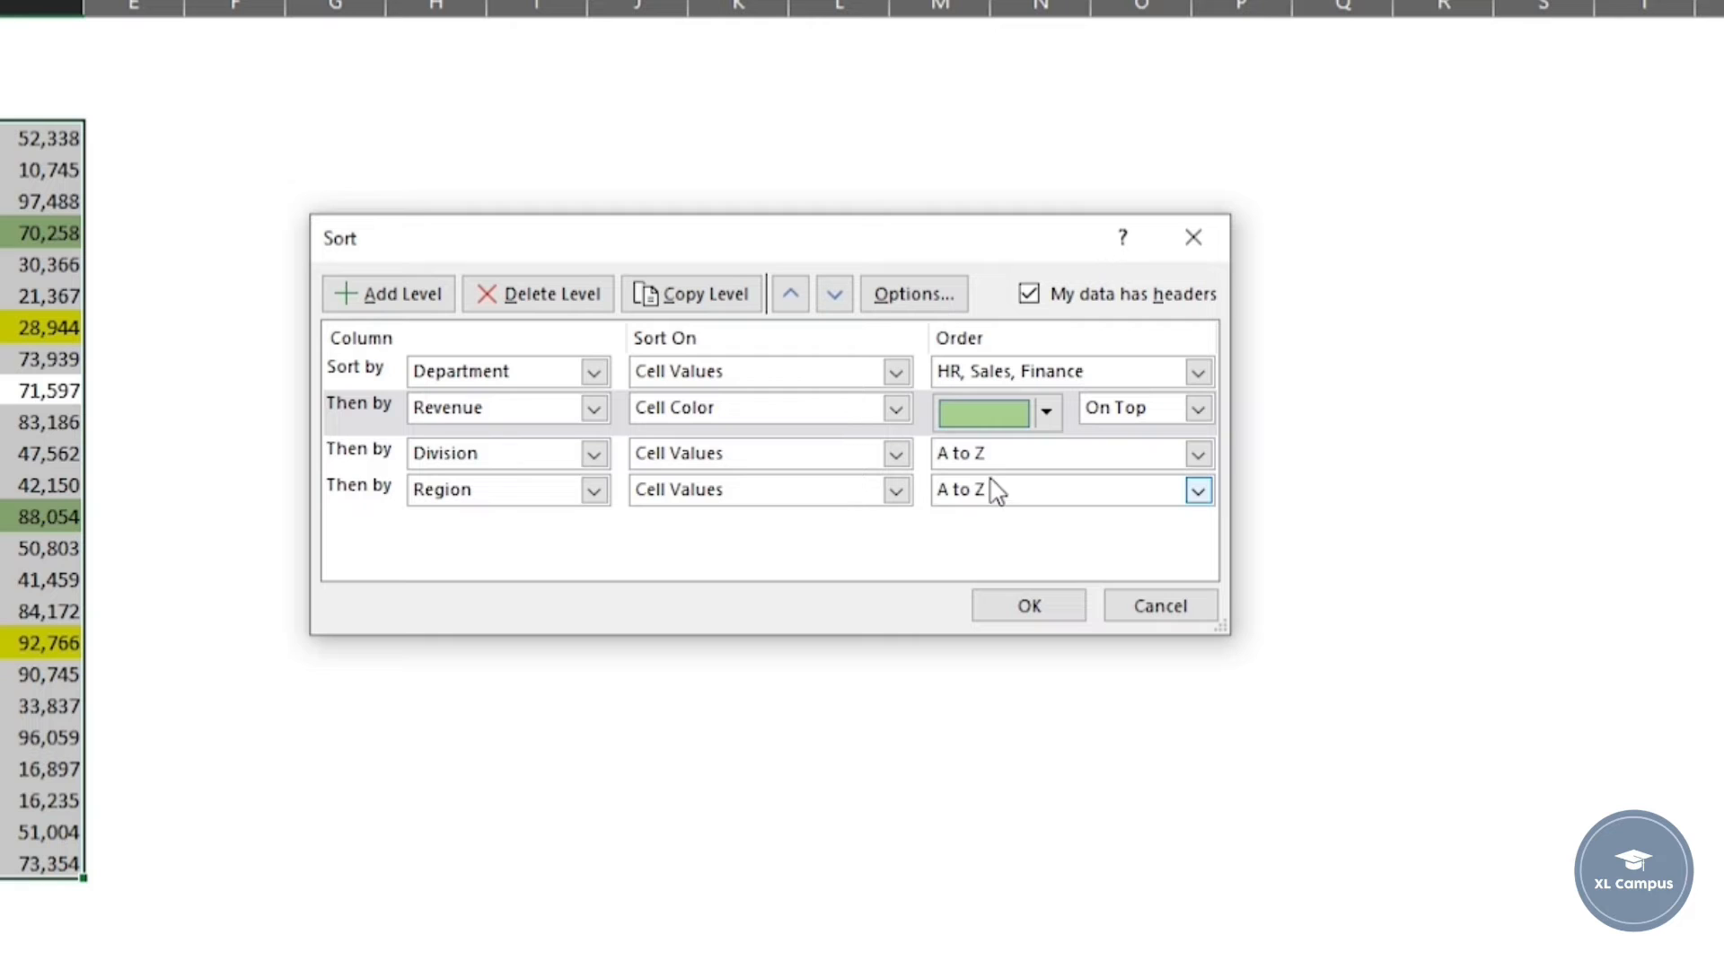
# - Add another Revenue level sorted by cell color below the green one, with yellow on top
pyautogui.click(387, 301)
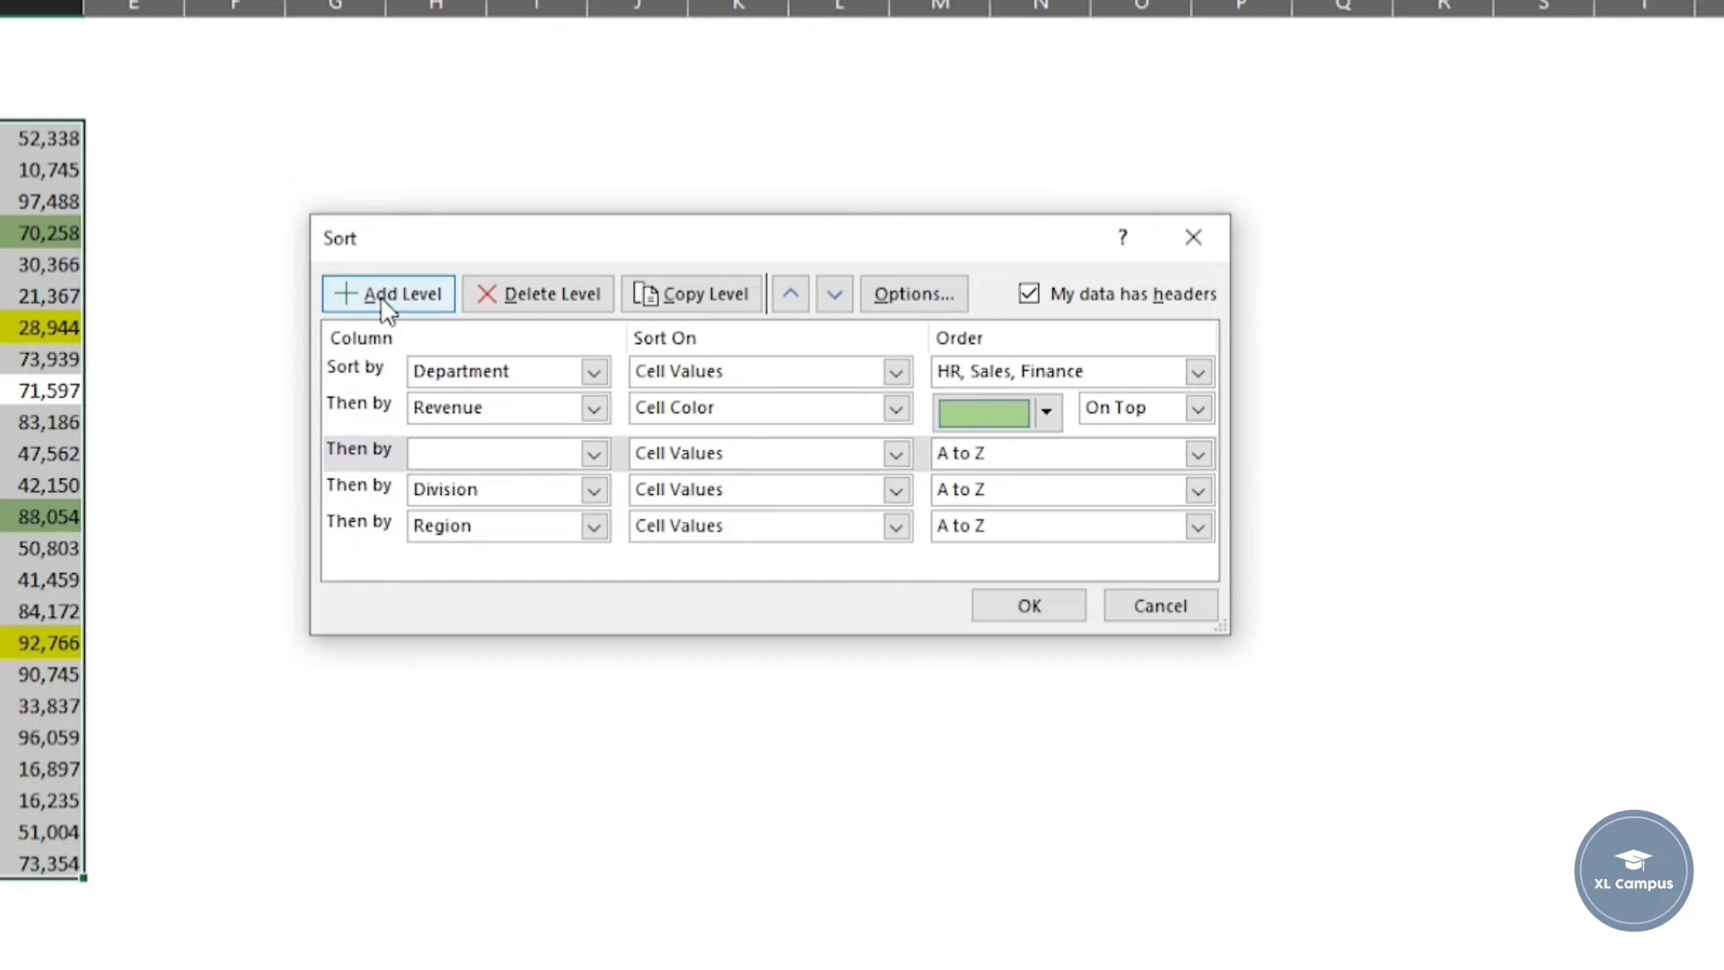
pyautogui.click(566, 465)
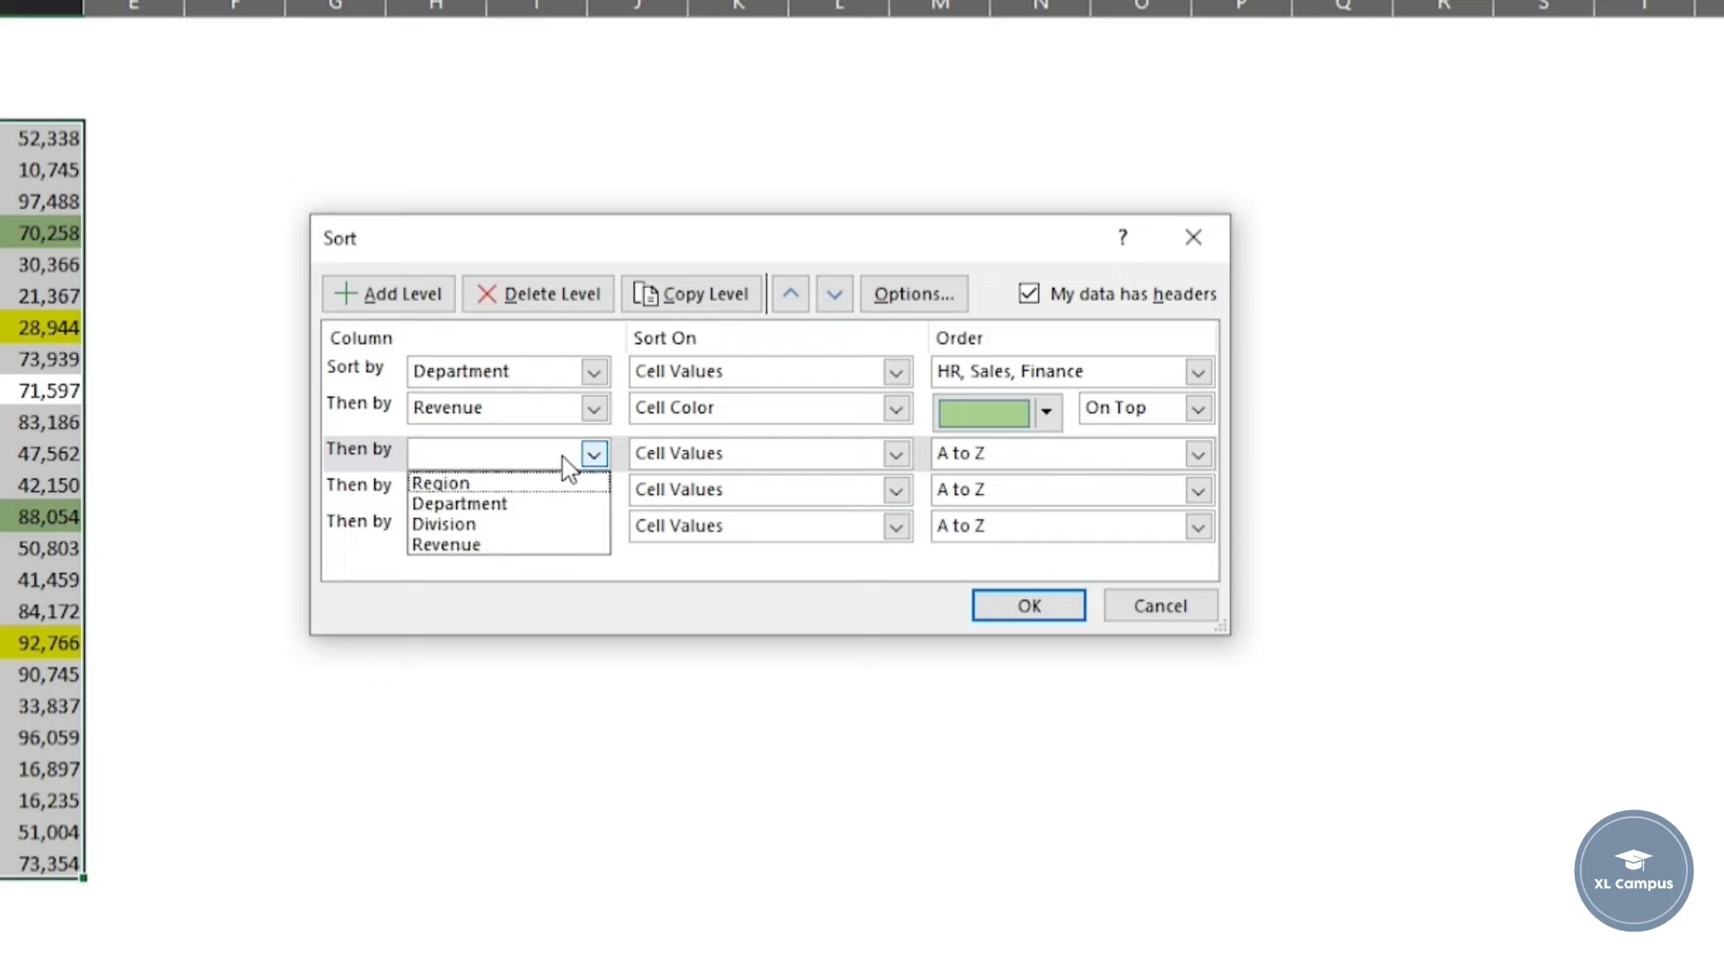
pyautogui.click(520, 543)
pyautogui.click(748, 455)
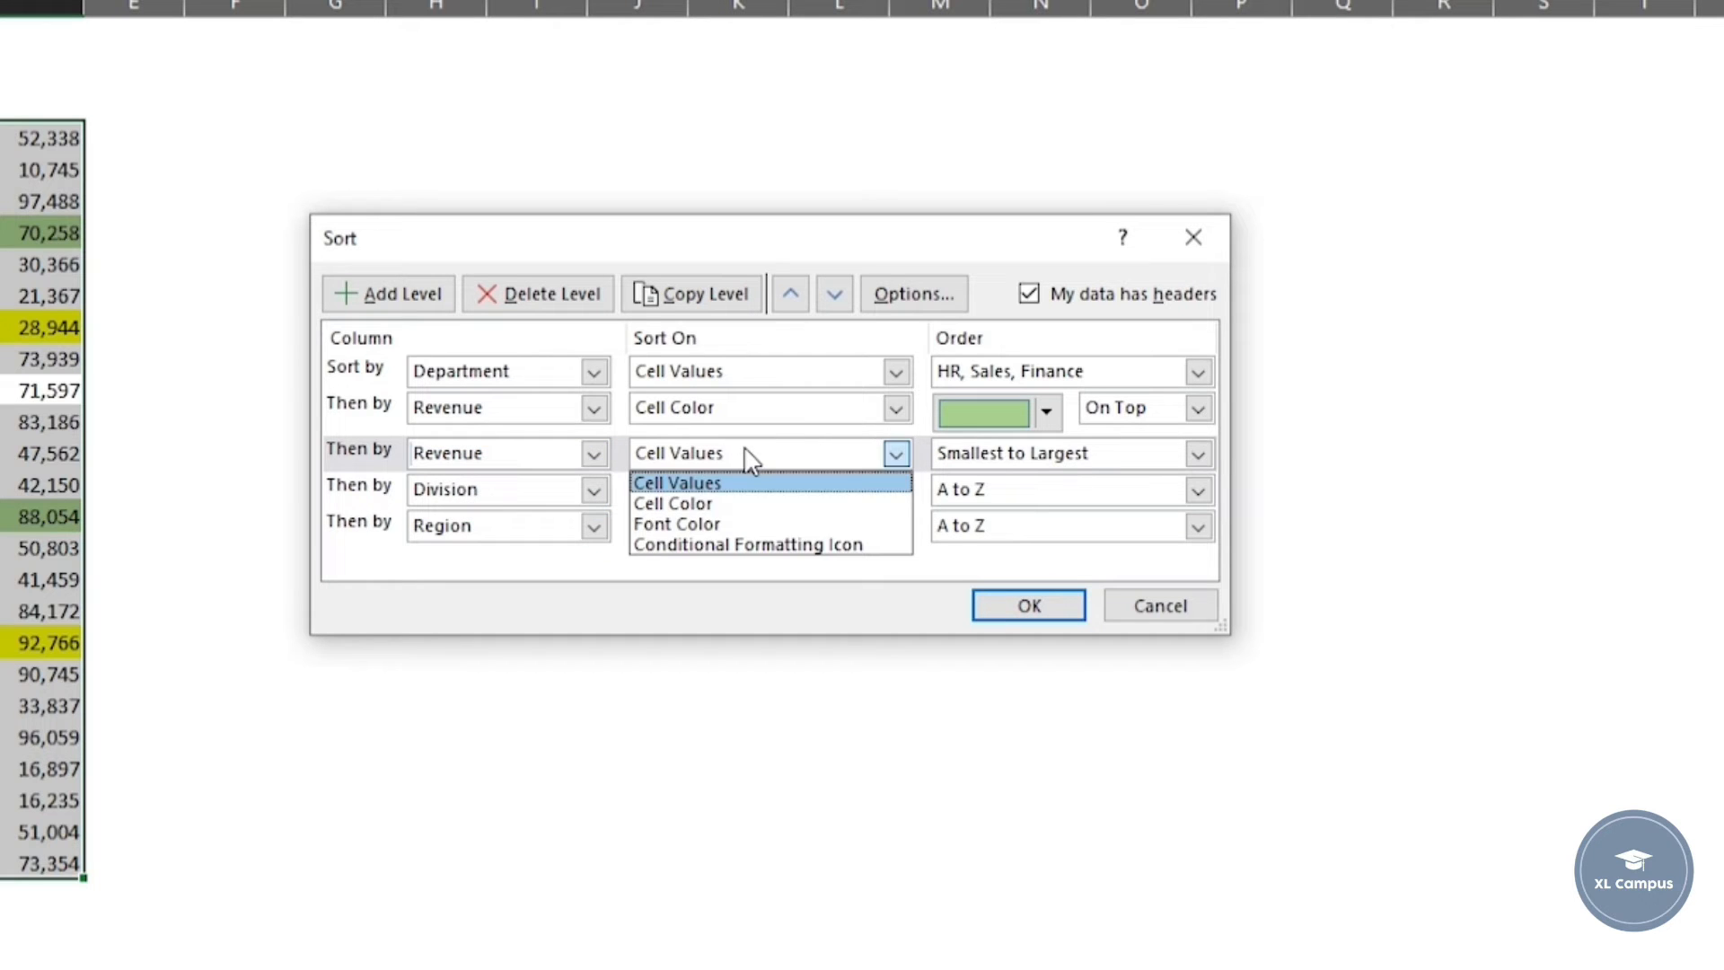
pyautogui.click(707, 505)
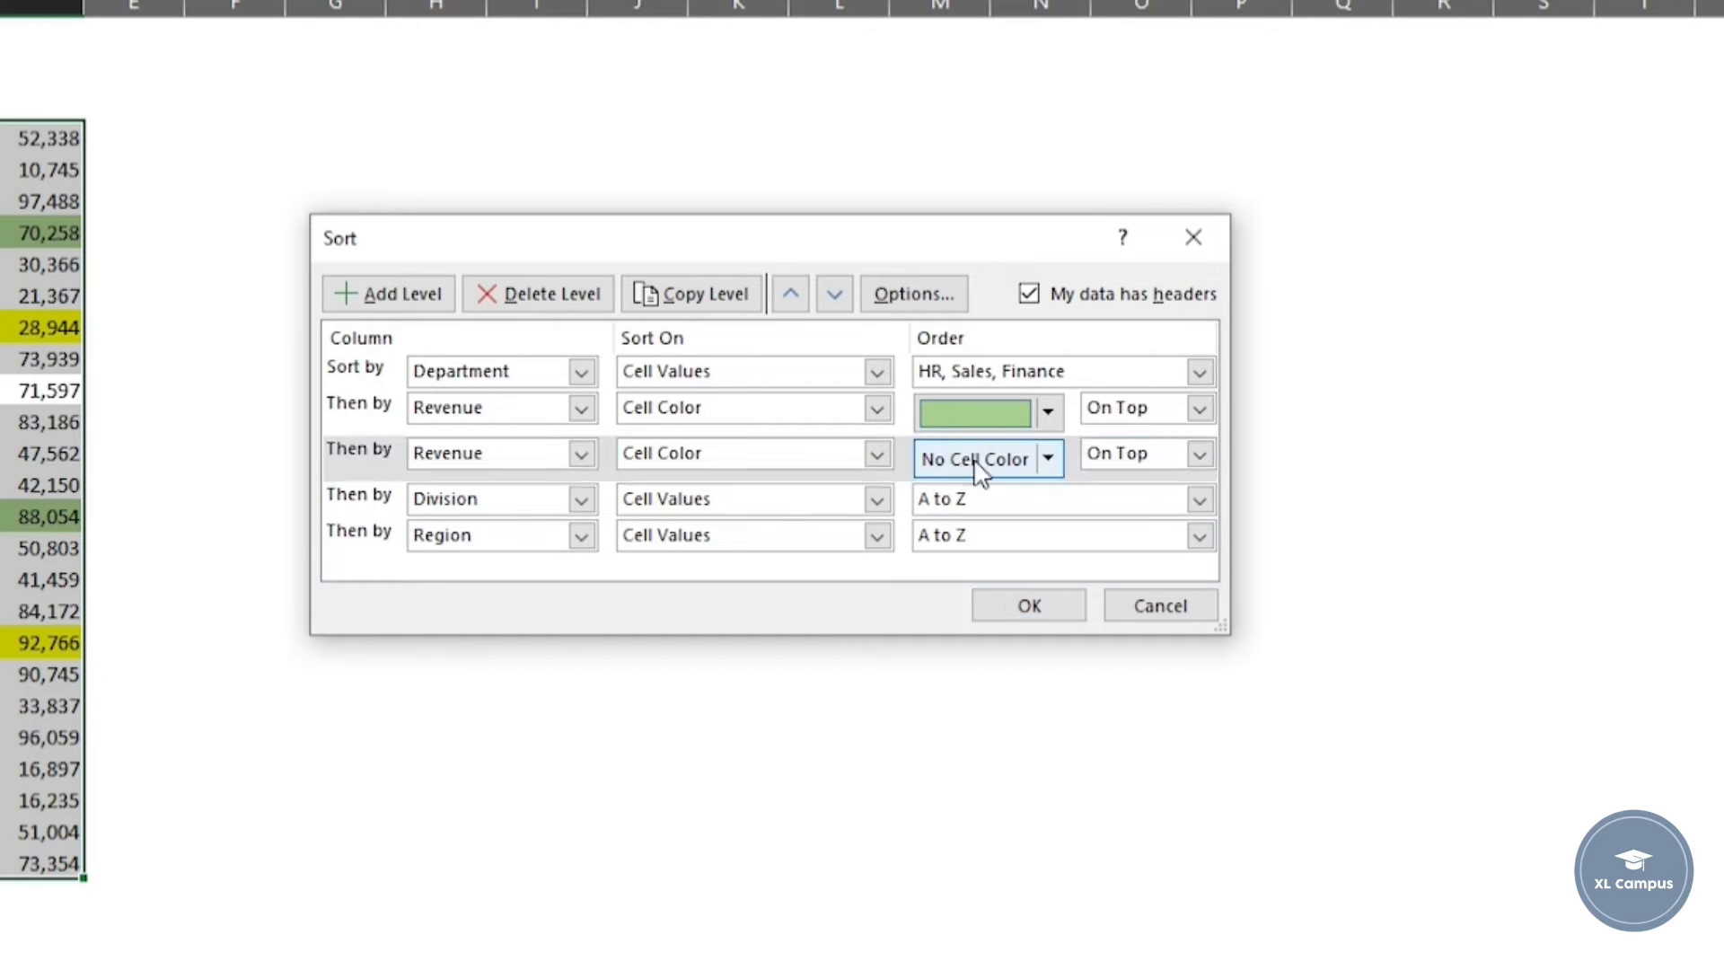
pyautogui.click(1048, 460)
pyautogui.click(943, 542)
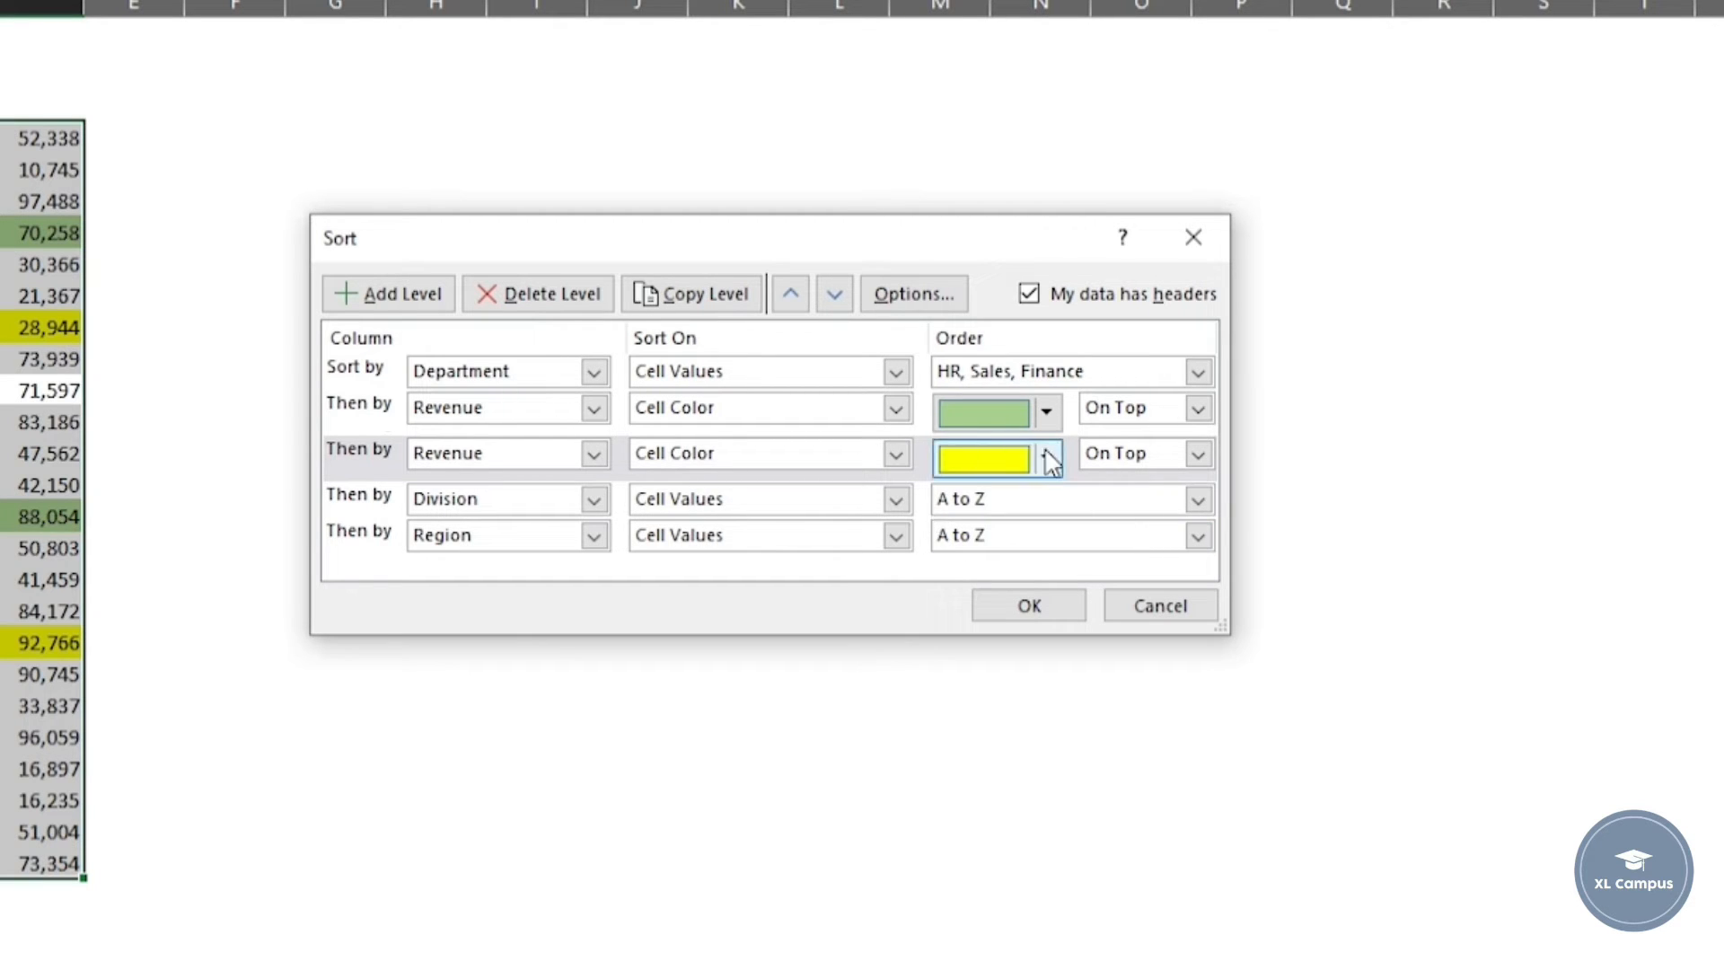
# - Move the green and yellow Revenue levels above Department, keeping green first, and apply the sort
pyautogui.click(375, 433)
pyautogui.click(795, 303)
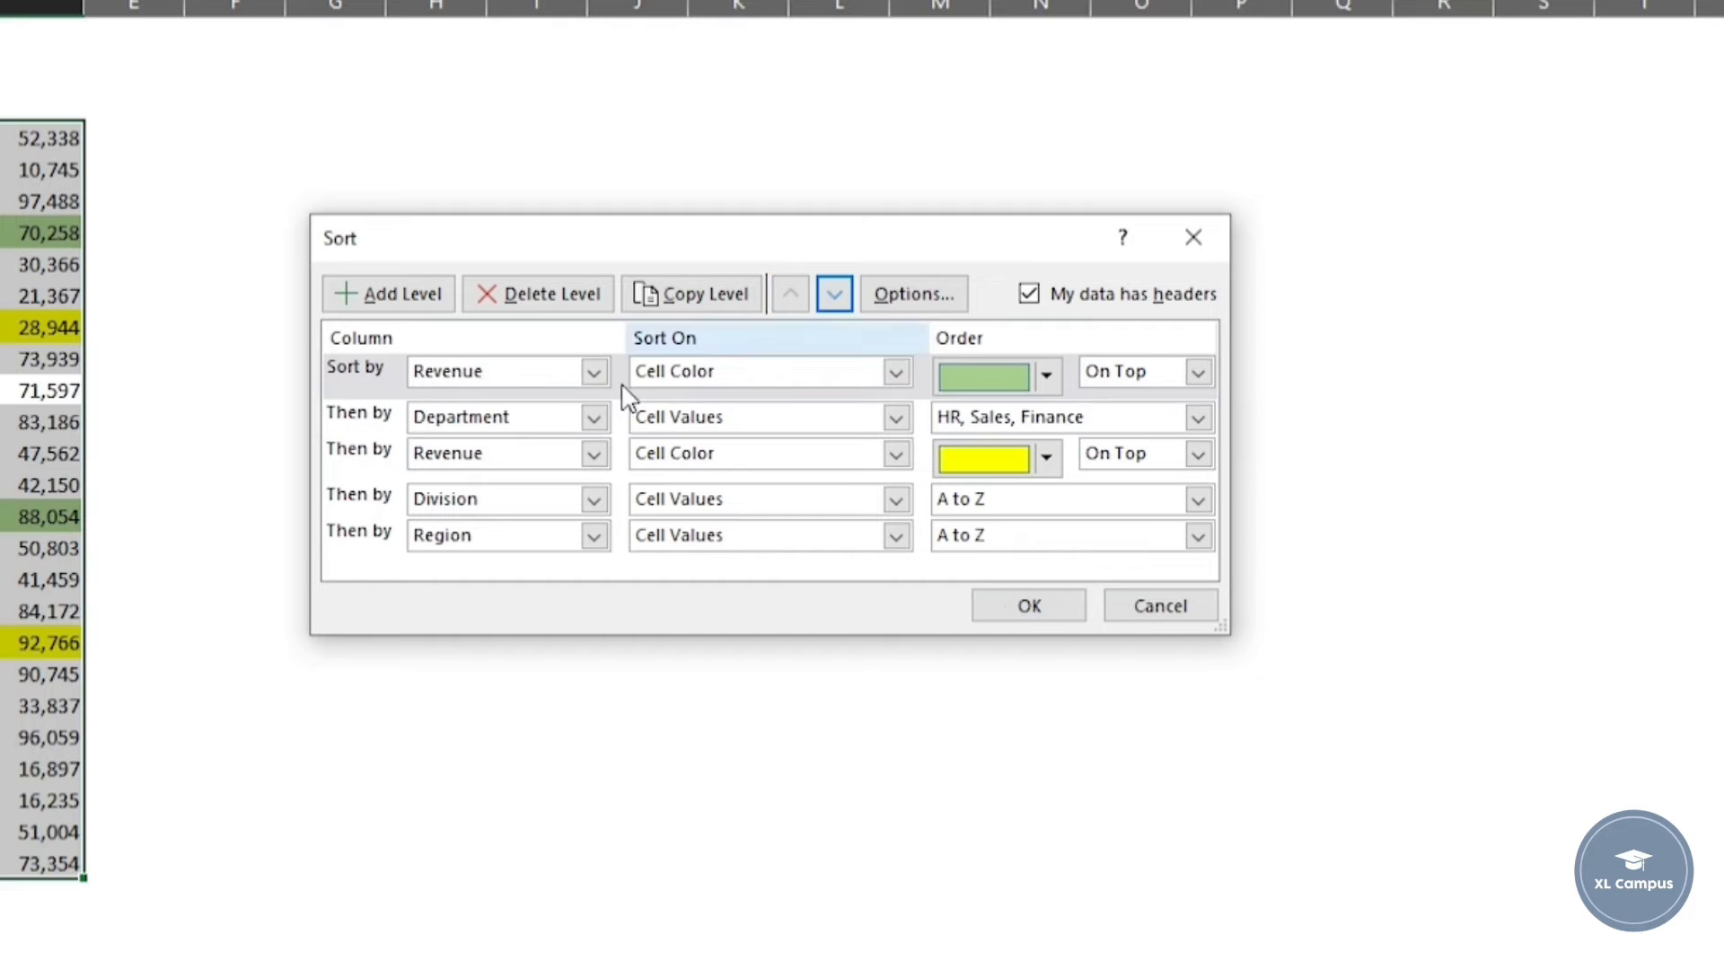
pyautogui.click(390, 451)
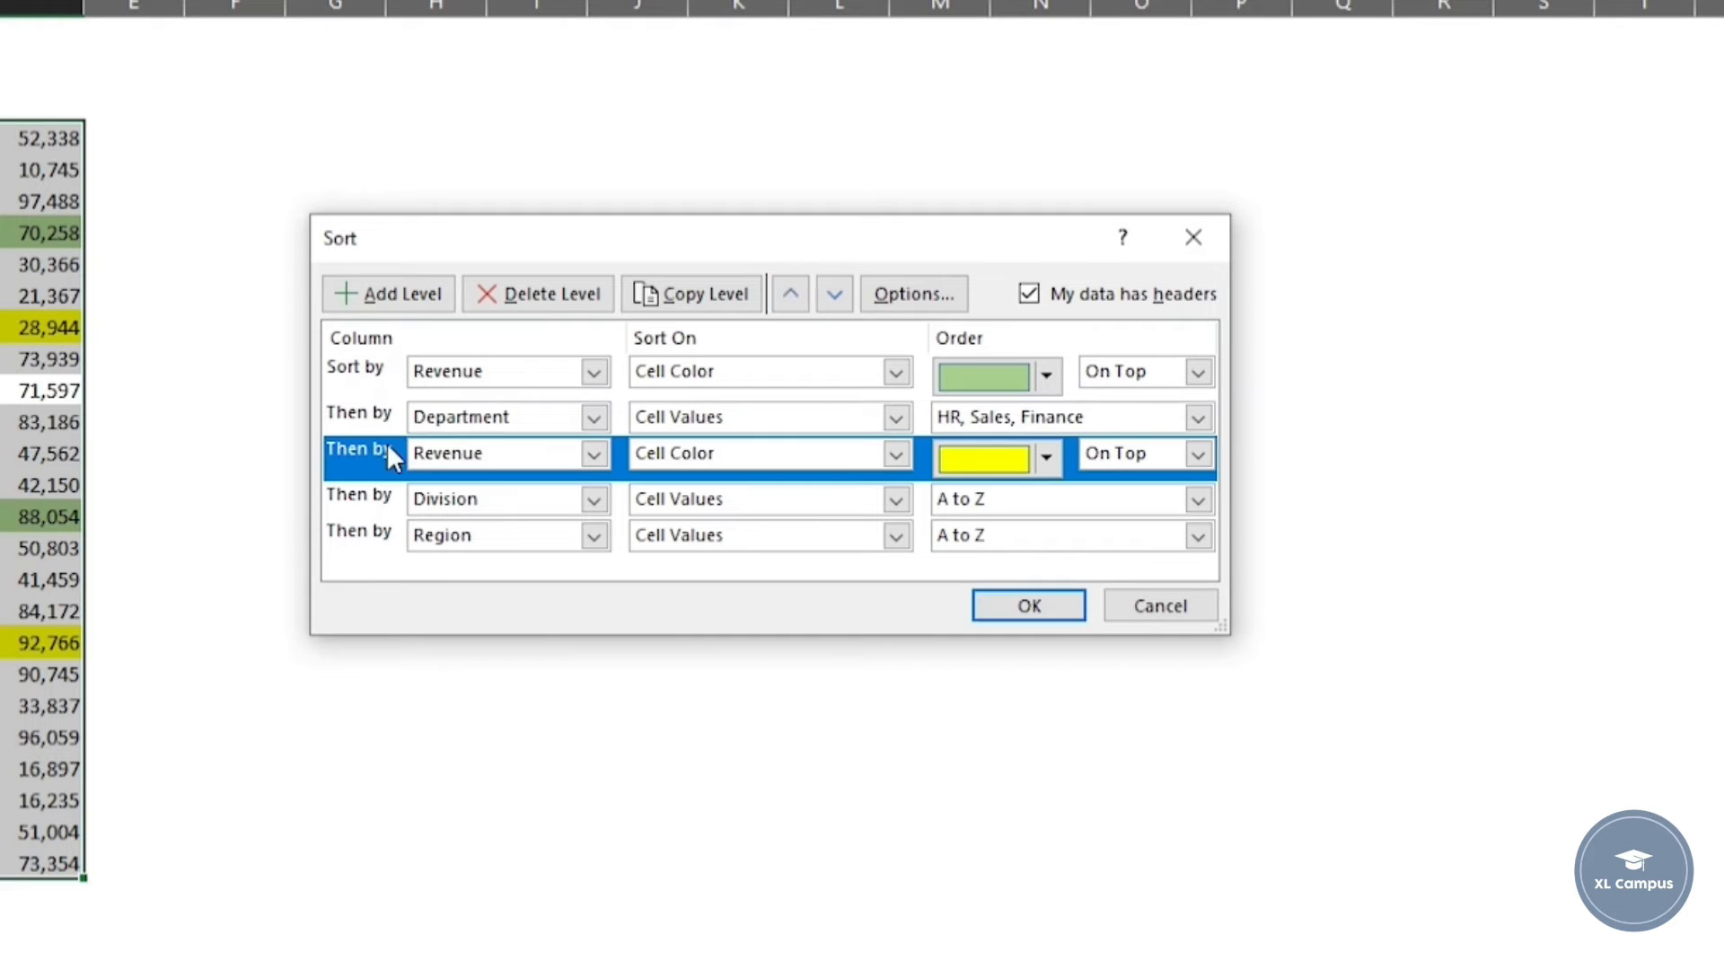
pyautogui.click(791, 306)
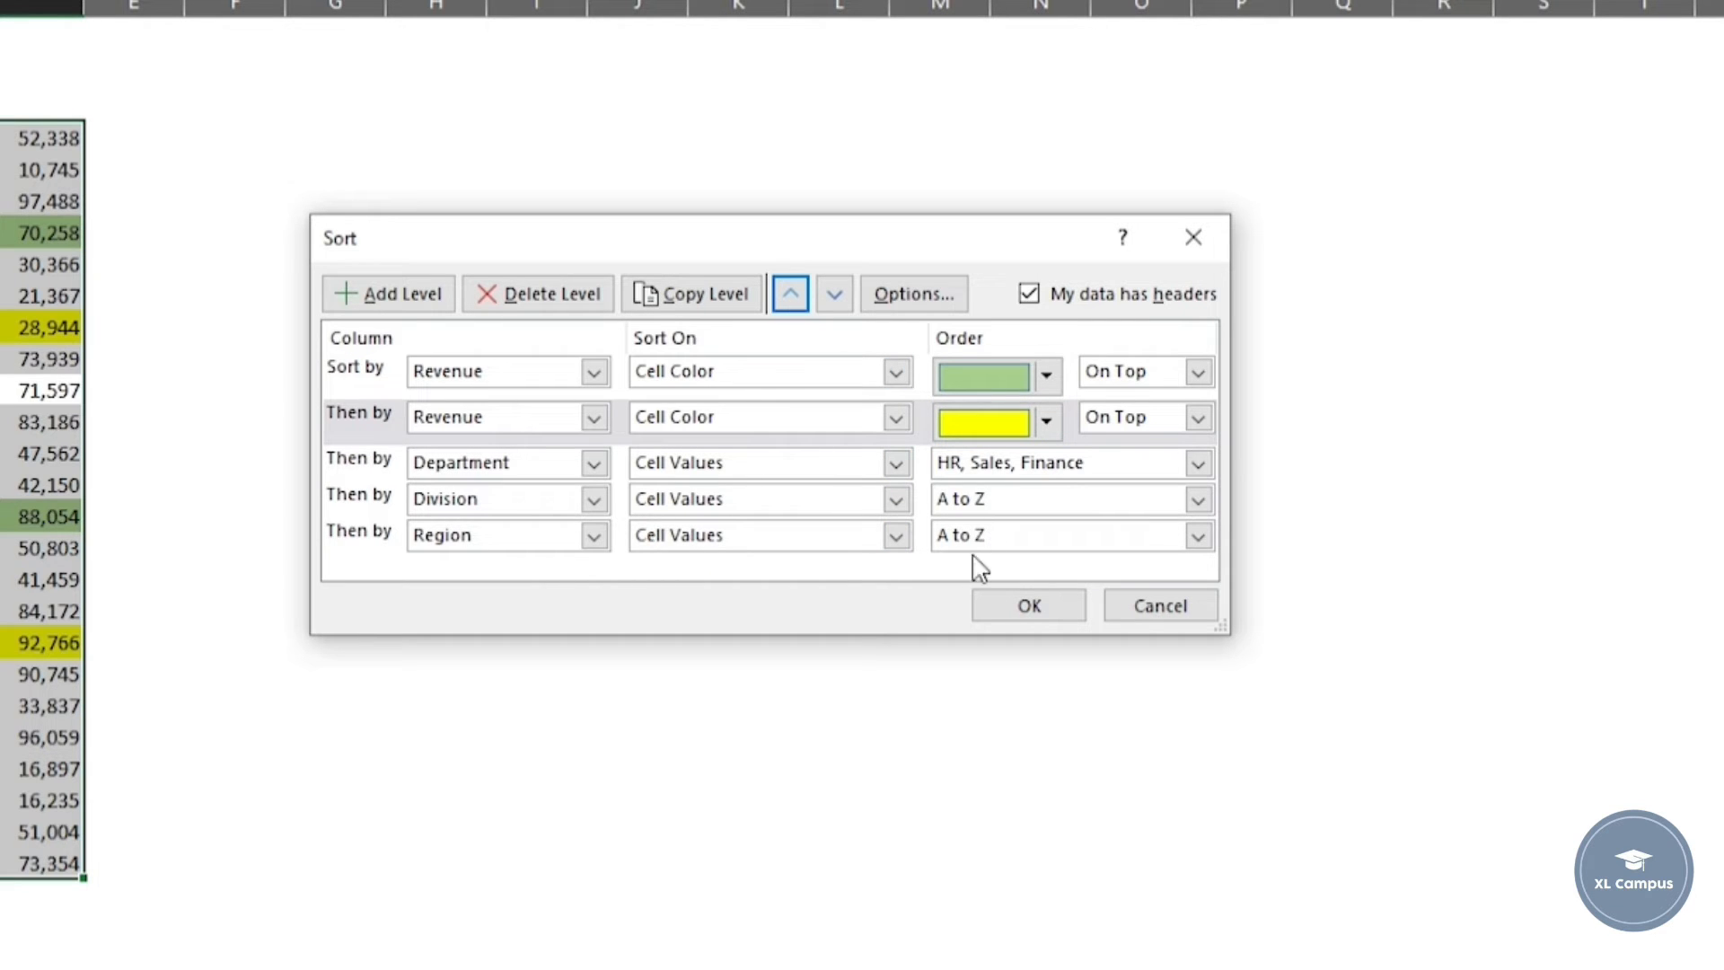
pyautogui.click(1023, 604)
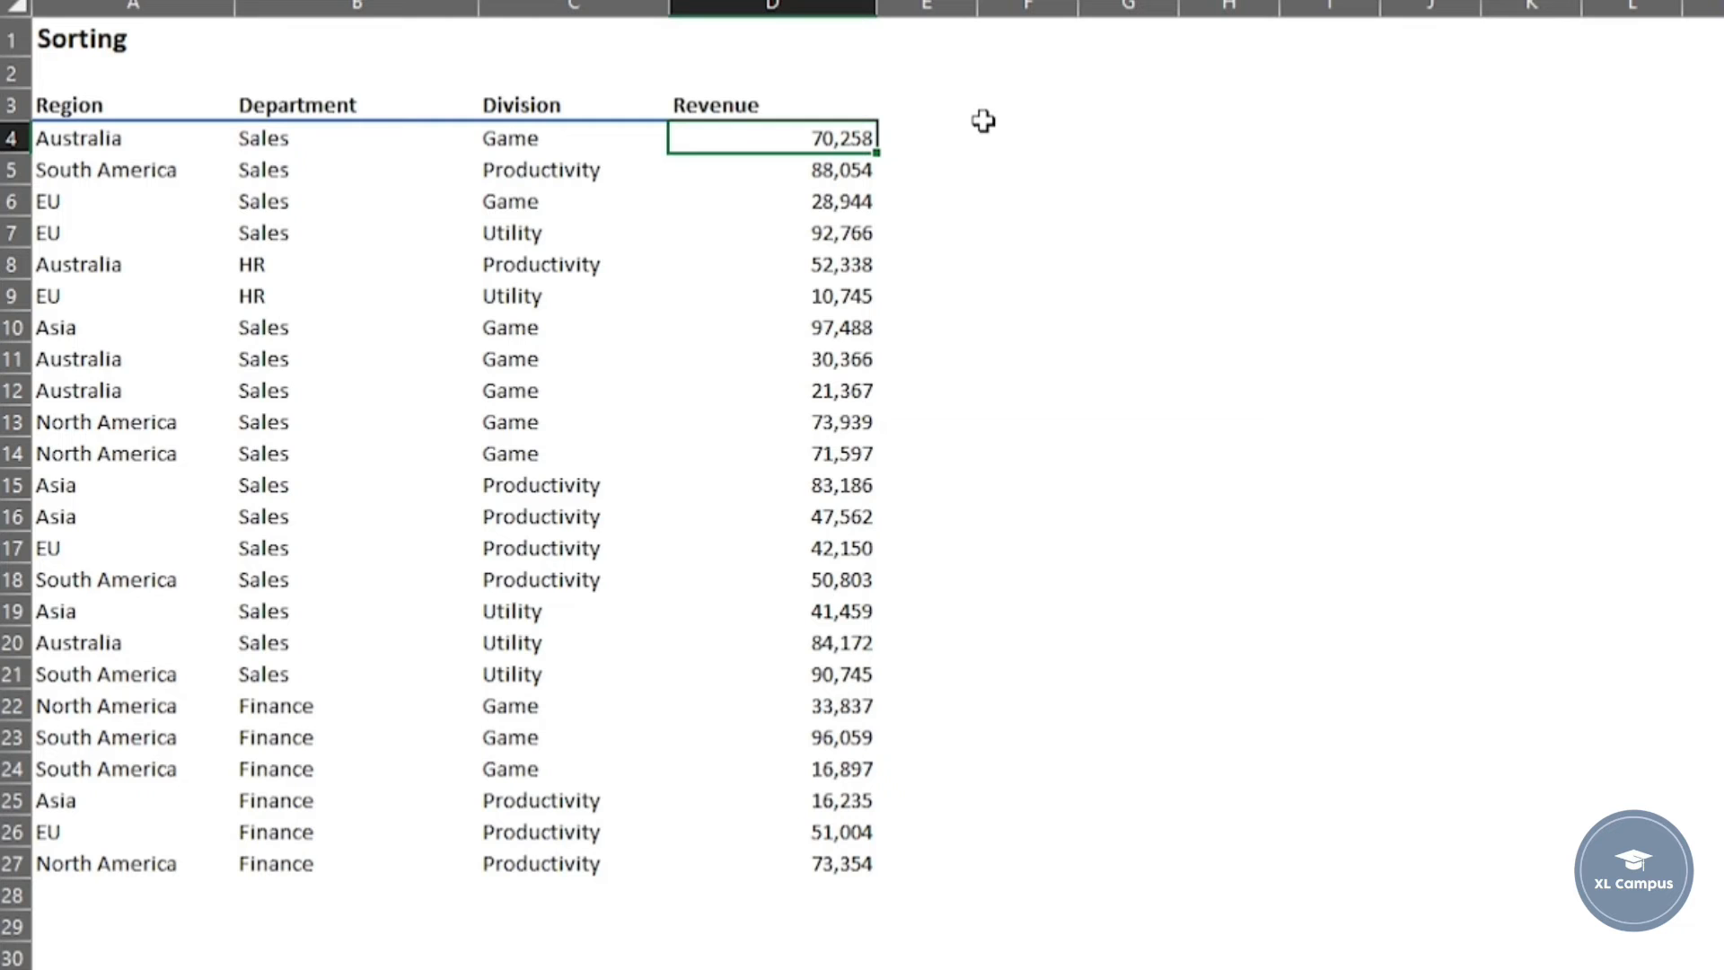
# - Apply the coloured three-arrow conditional formatting icon set to the Revenue values in D4:D27
pyautogui.hotkey('ctrl', 'shift', 'Down')
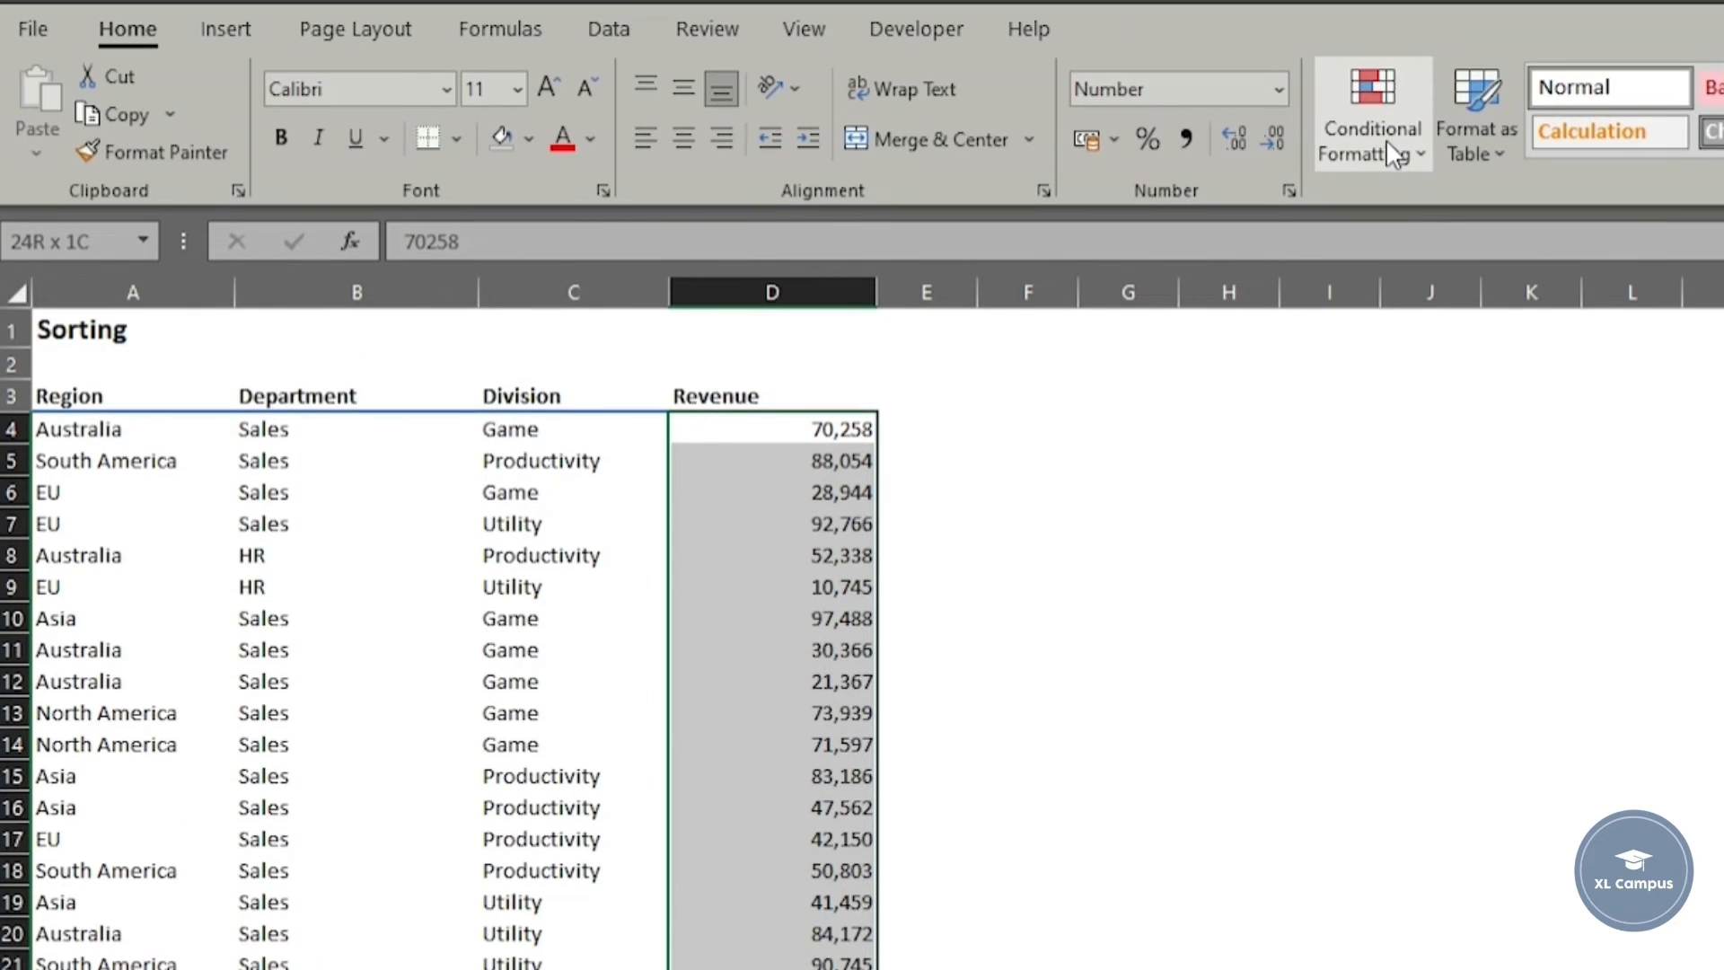
pyautogui.click(1387, 144)
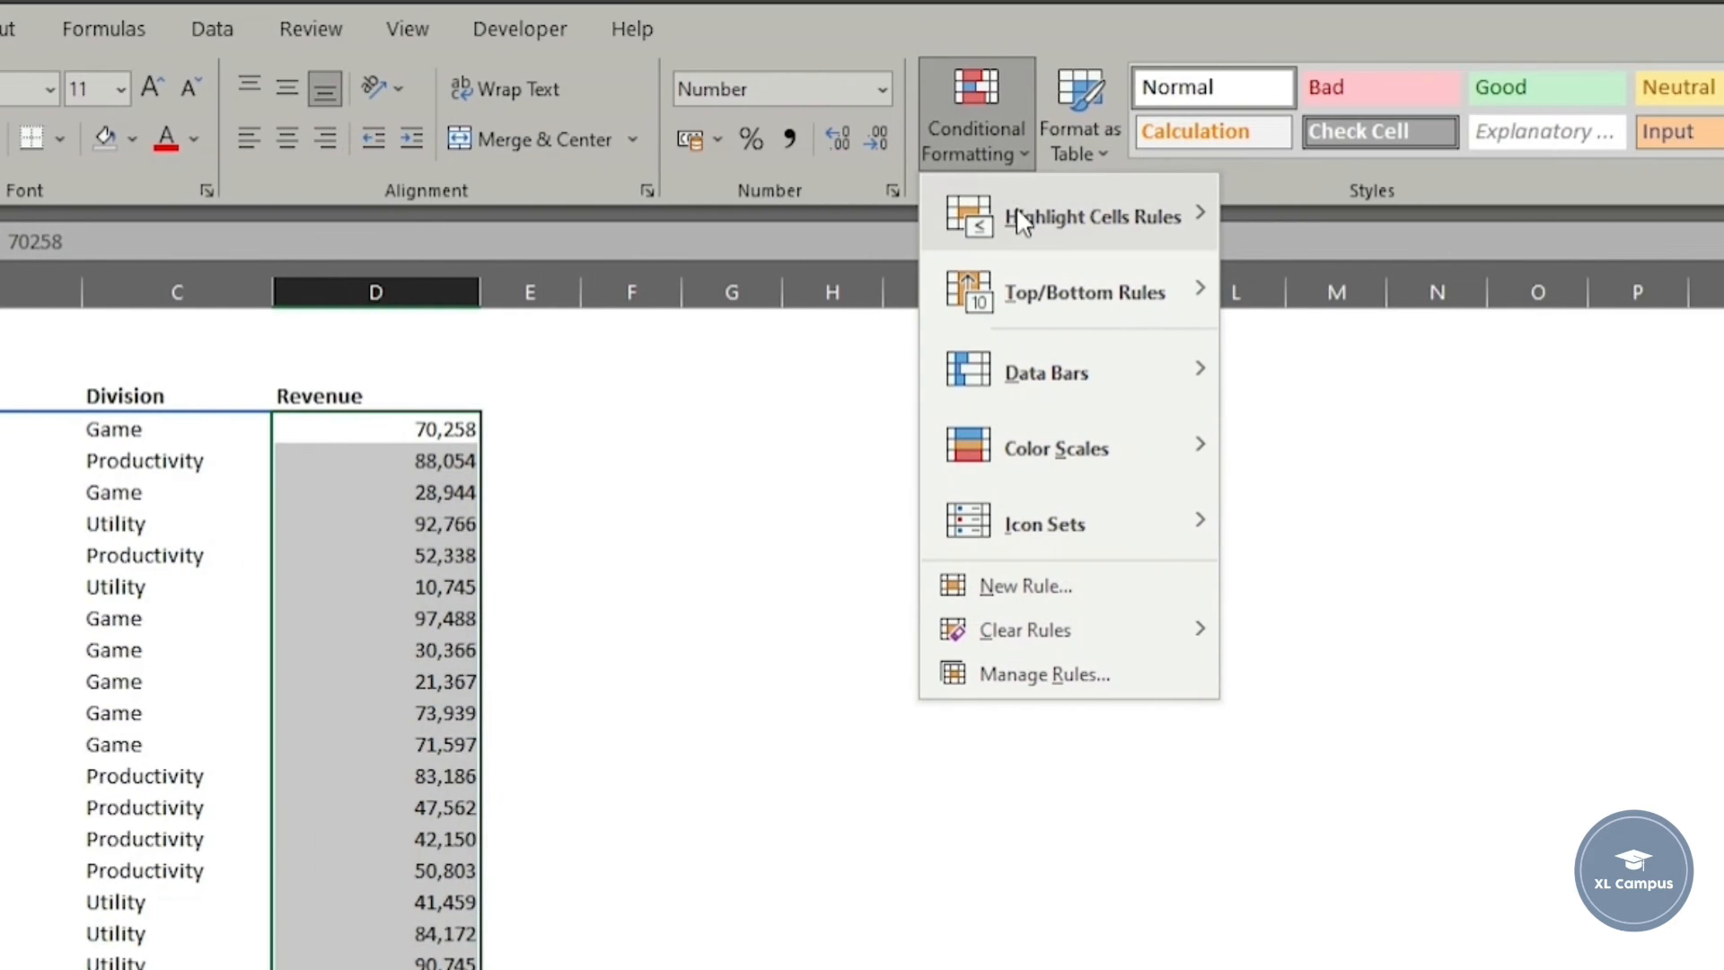
pyautogui.moveTo(1416, 220)
pyautogui.moveTo(1110, 513)
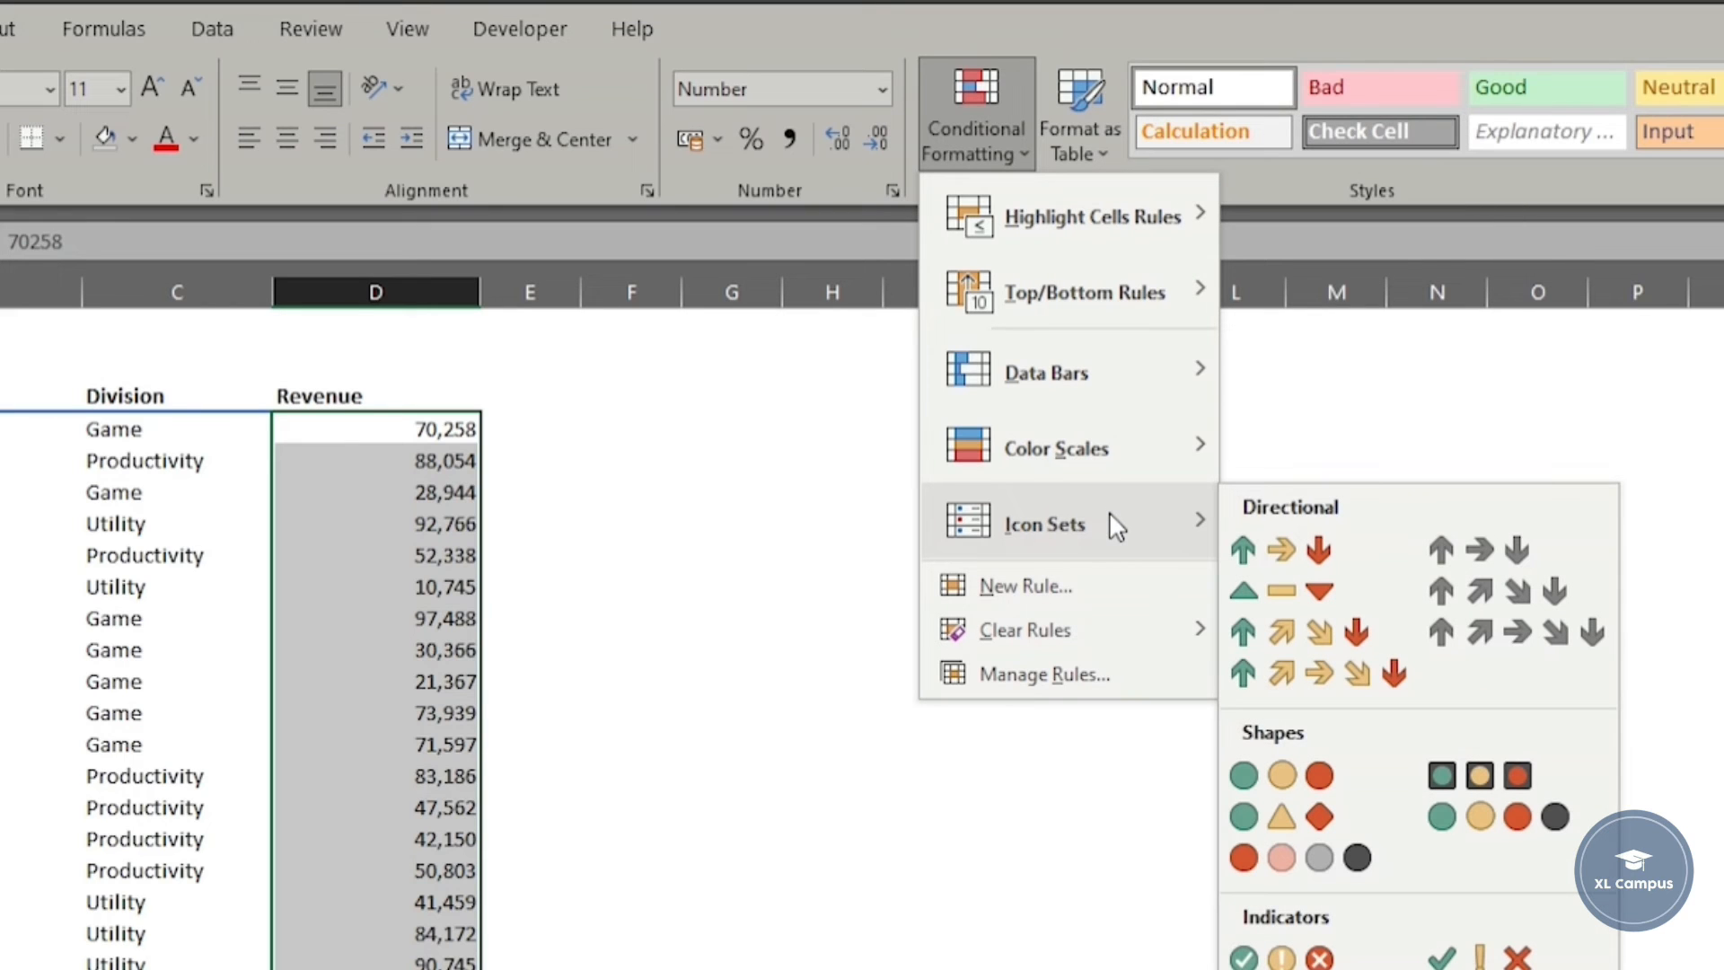
pyautogui.click(1272, 539)
pyautogui.click(325, 462)
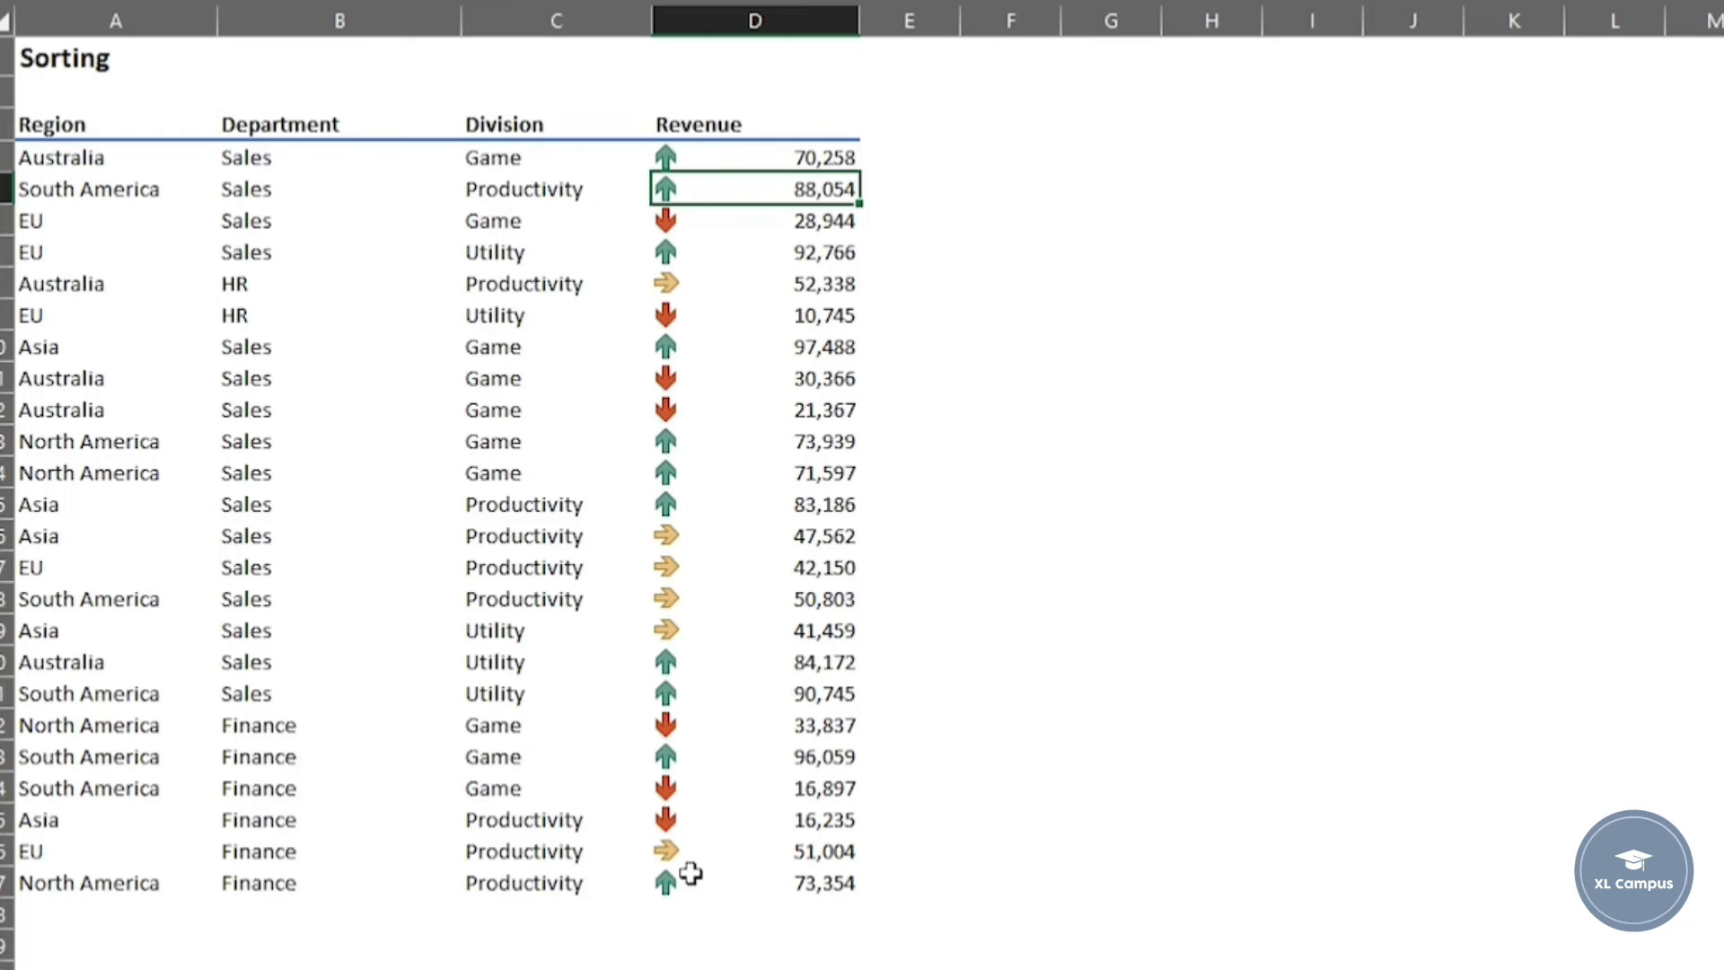
# - Open the custom sort and sort Revenue by conditional formatting icon, with the green up arrow on top
pyautogui.click(756, 285)
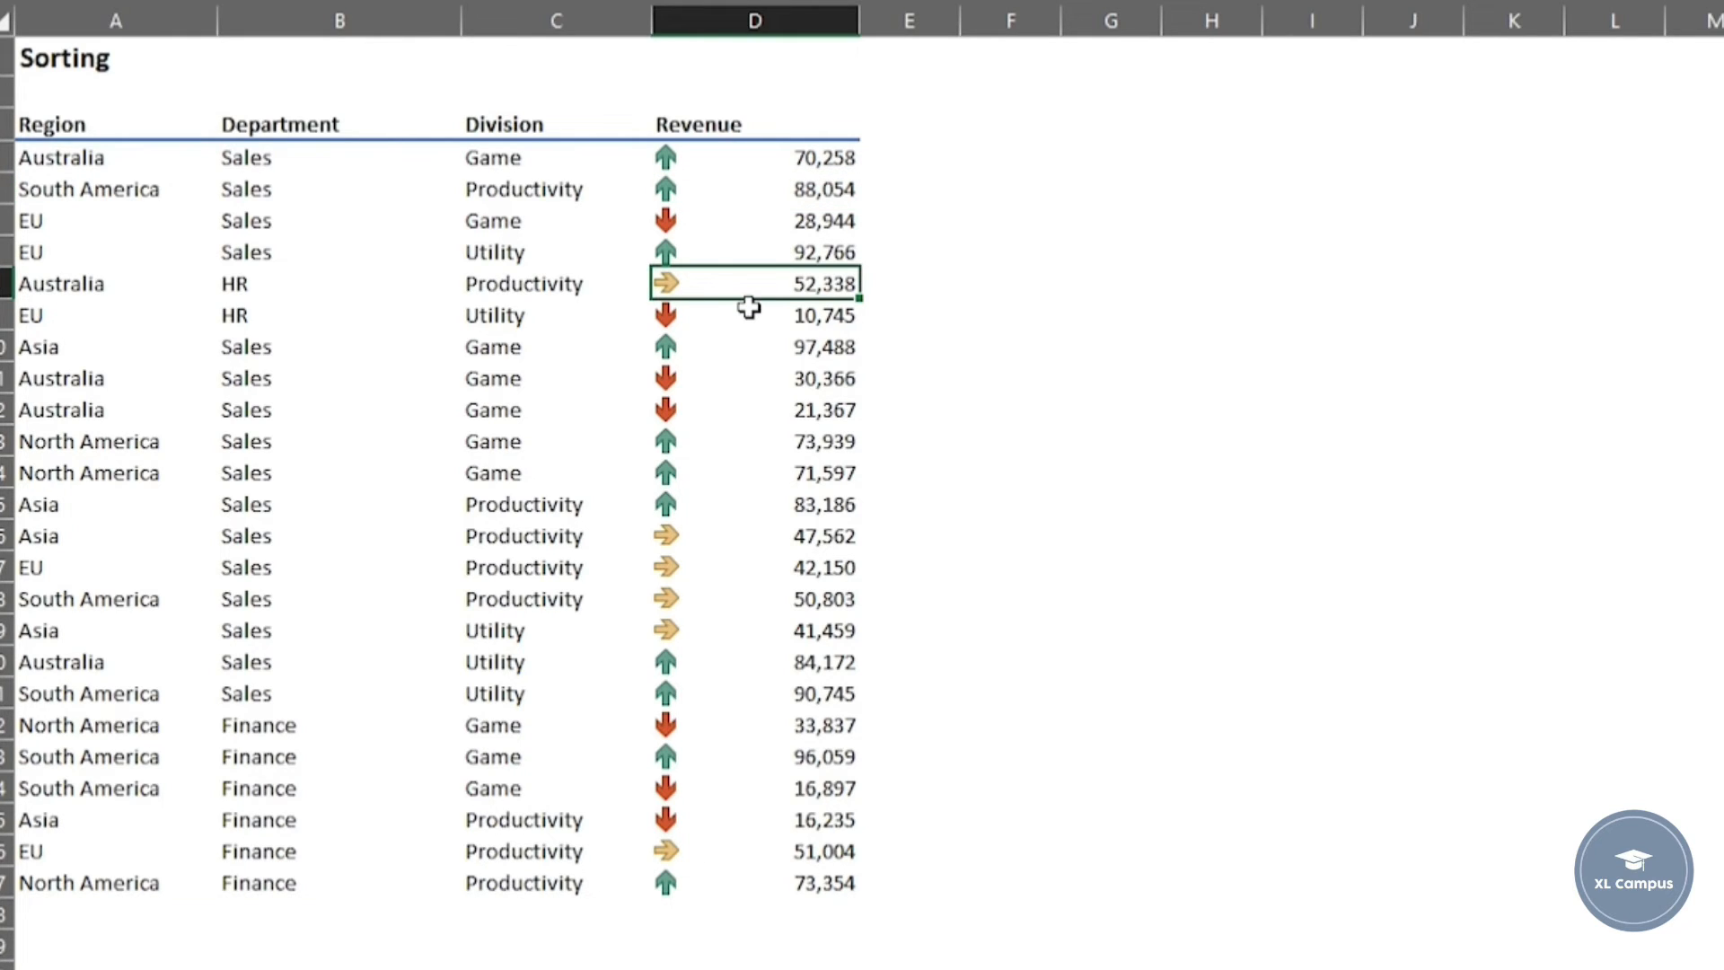
pyautogui.rightClick(749, 306)
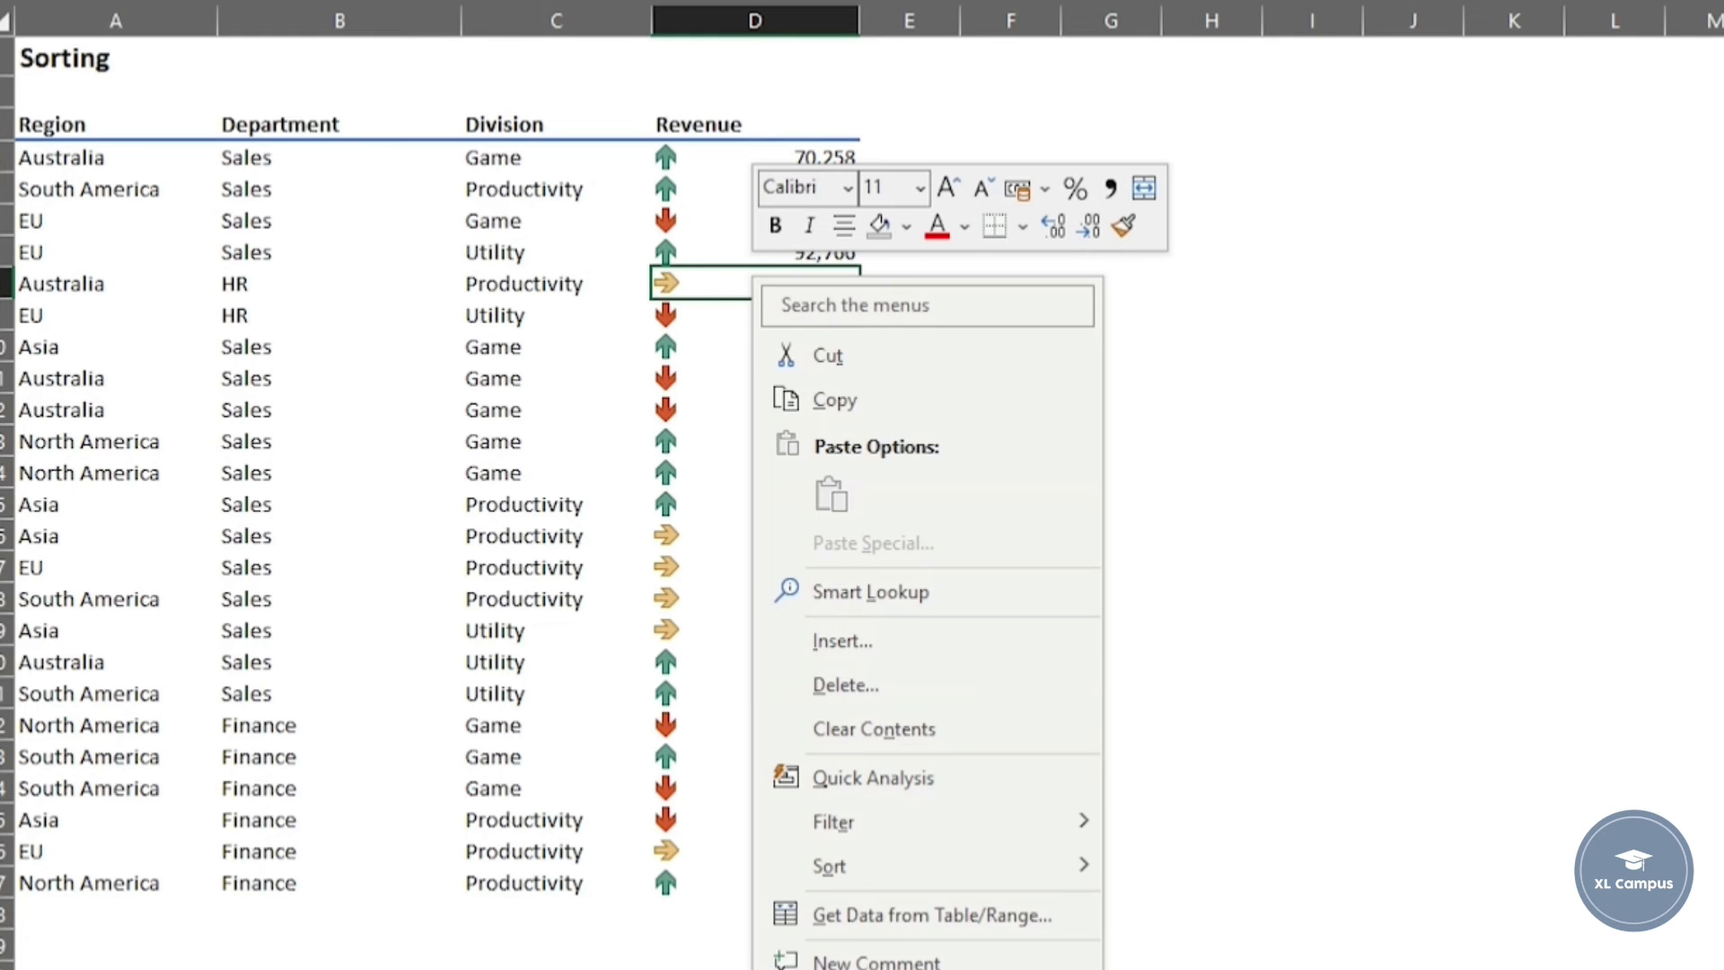
pyautogui.moveTo(1008, 864)
pyautogui.click(1204, 968)
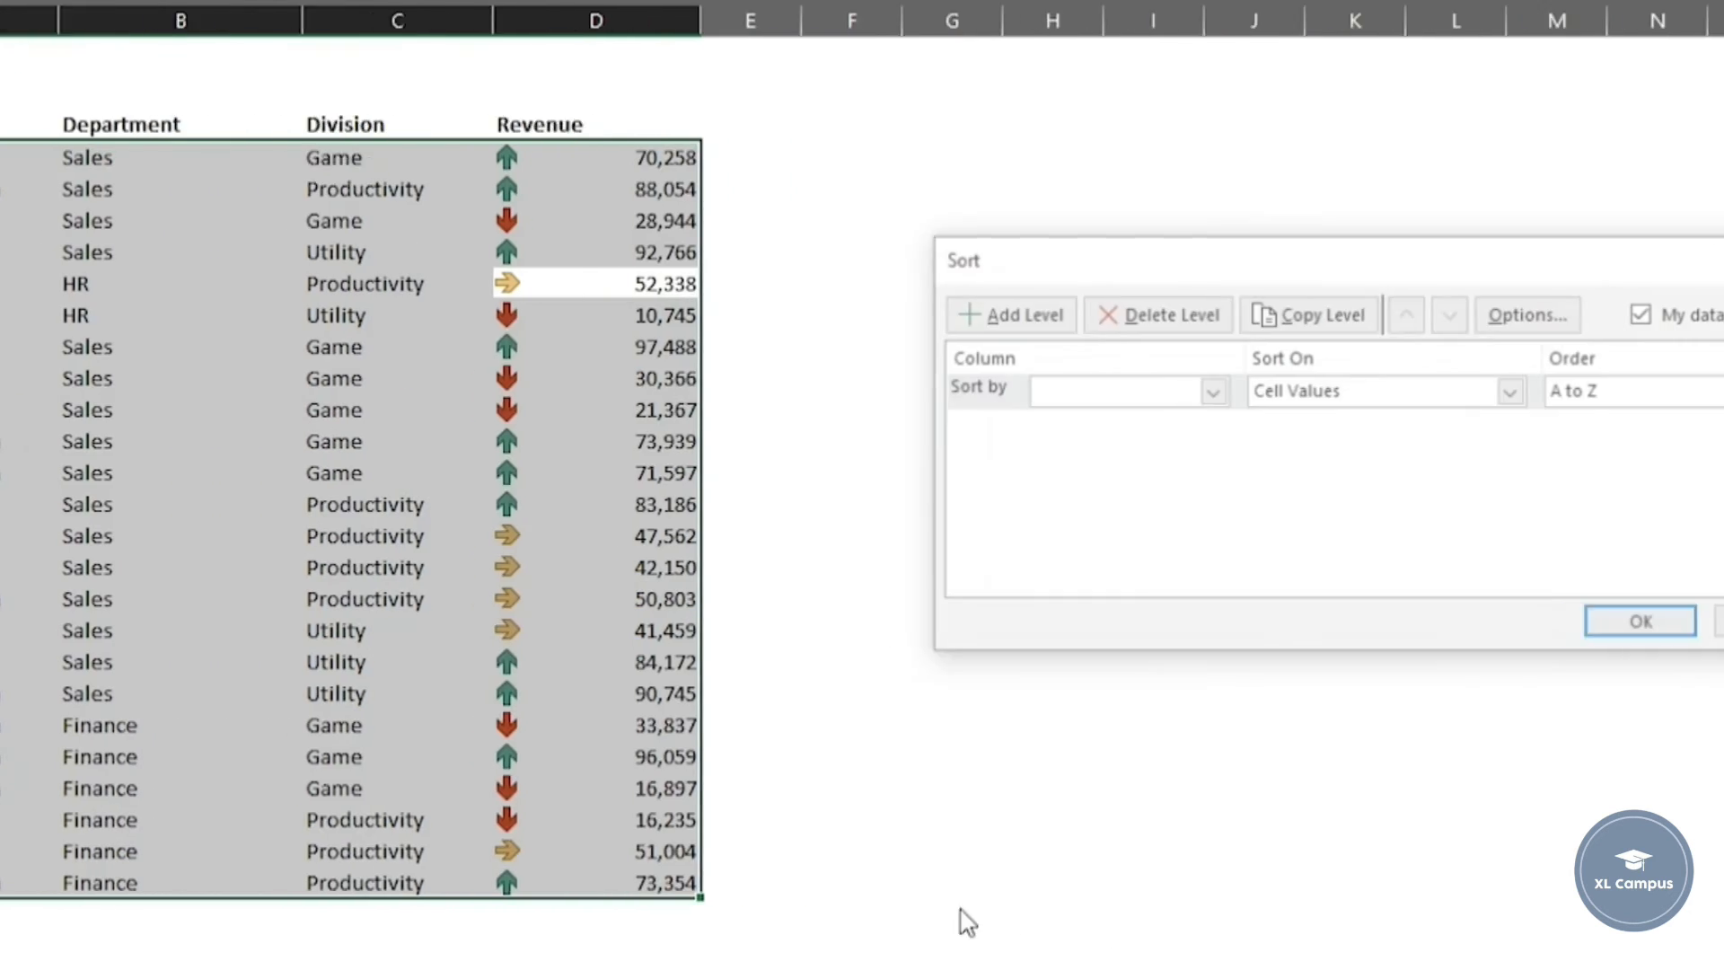
pyautogui.click(677, 391)
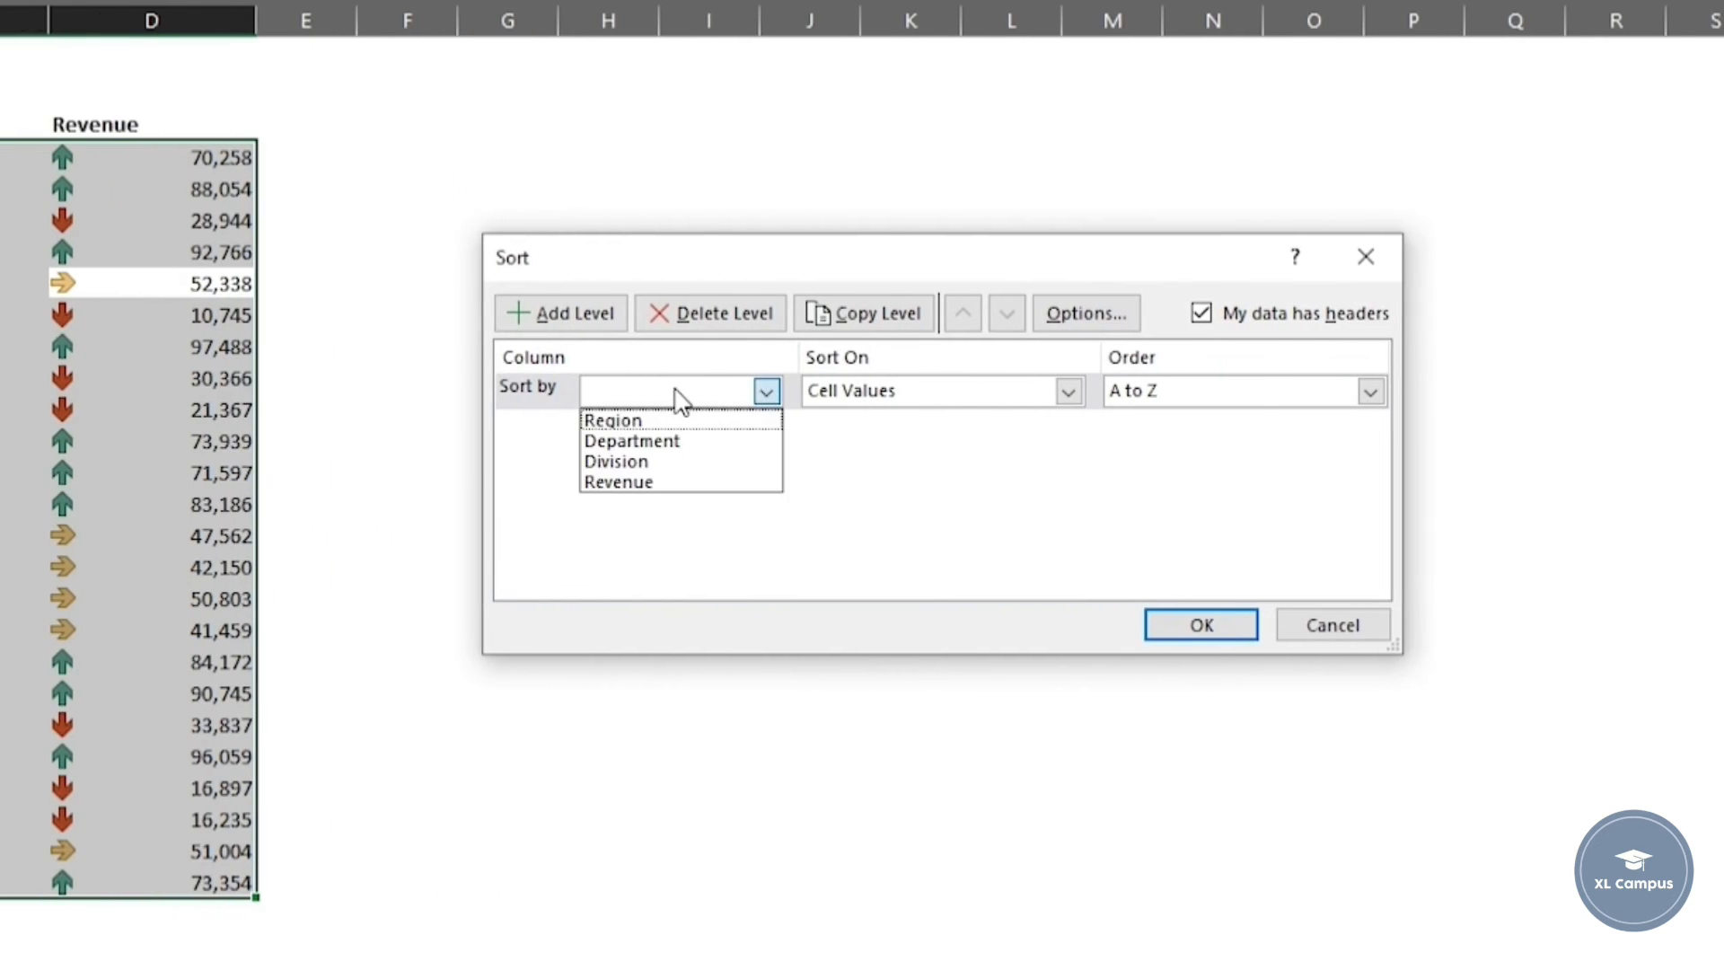
pyautogui.click(681, 485)
pyautogui.click(997, 395)
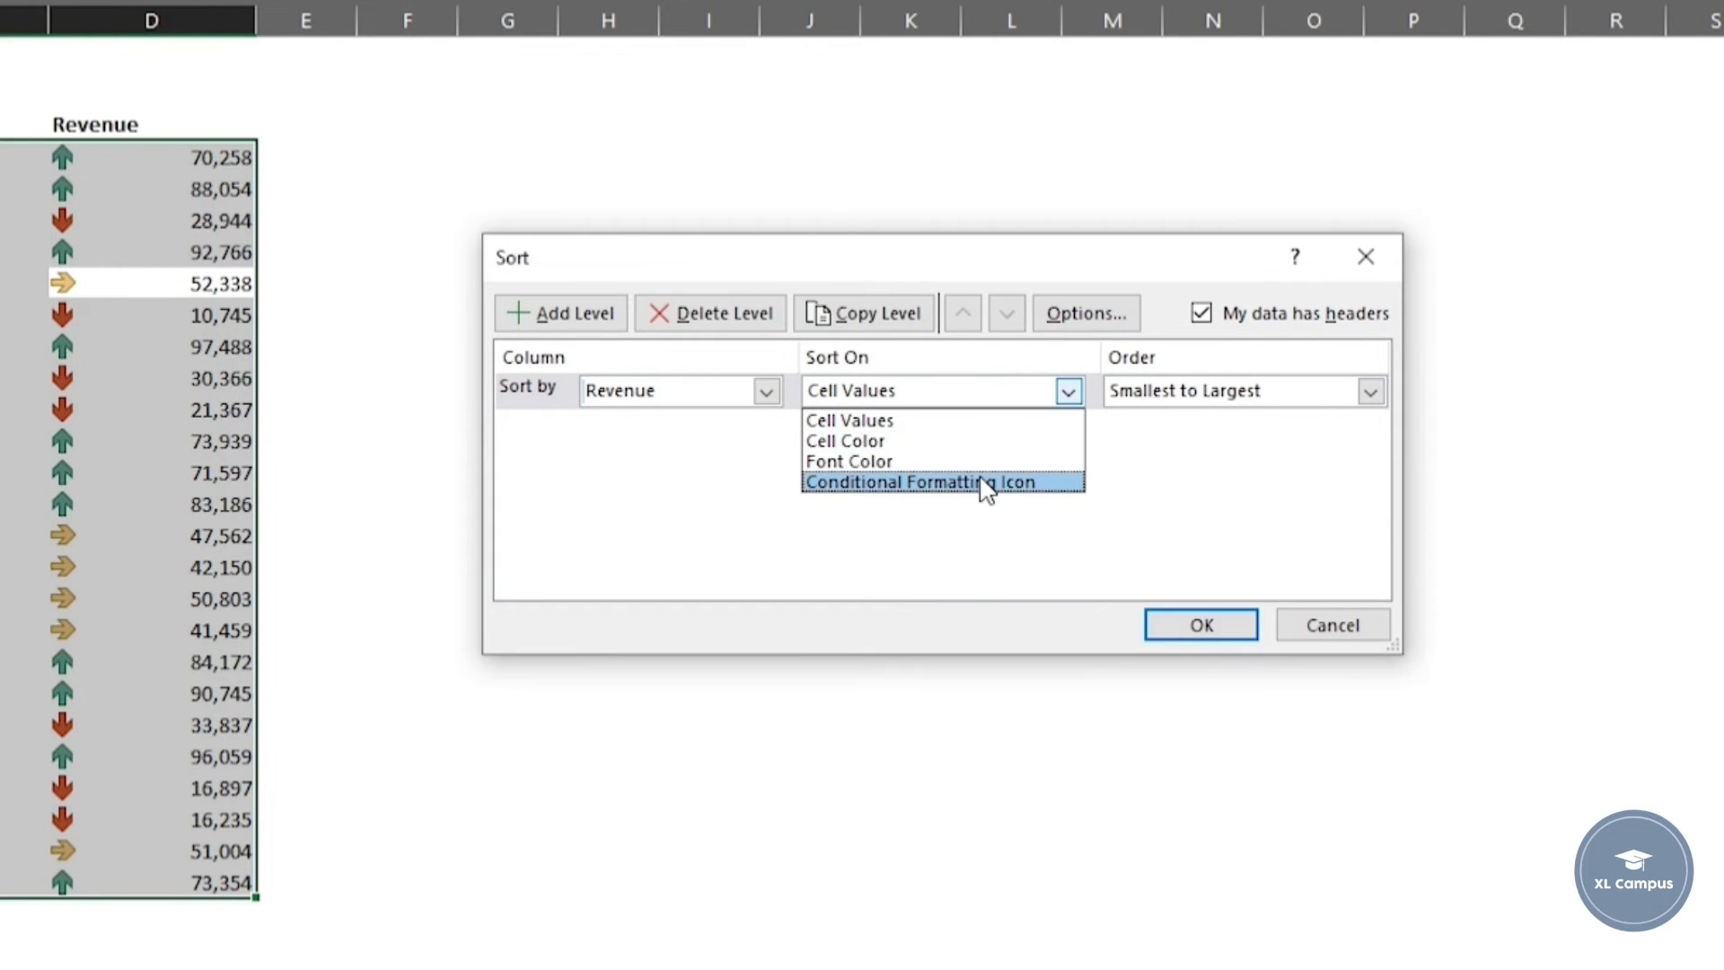
pyautogui.click(1049, 485)
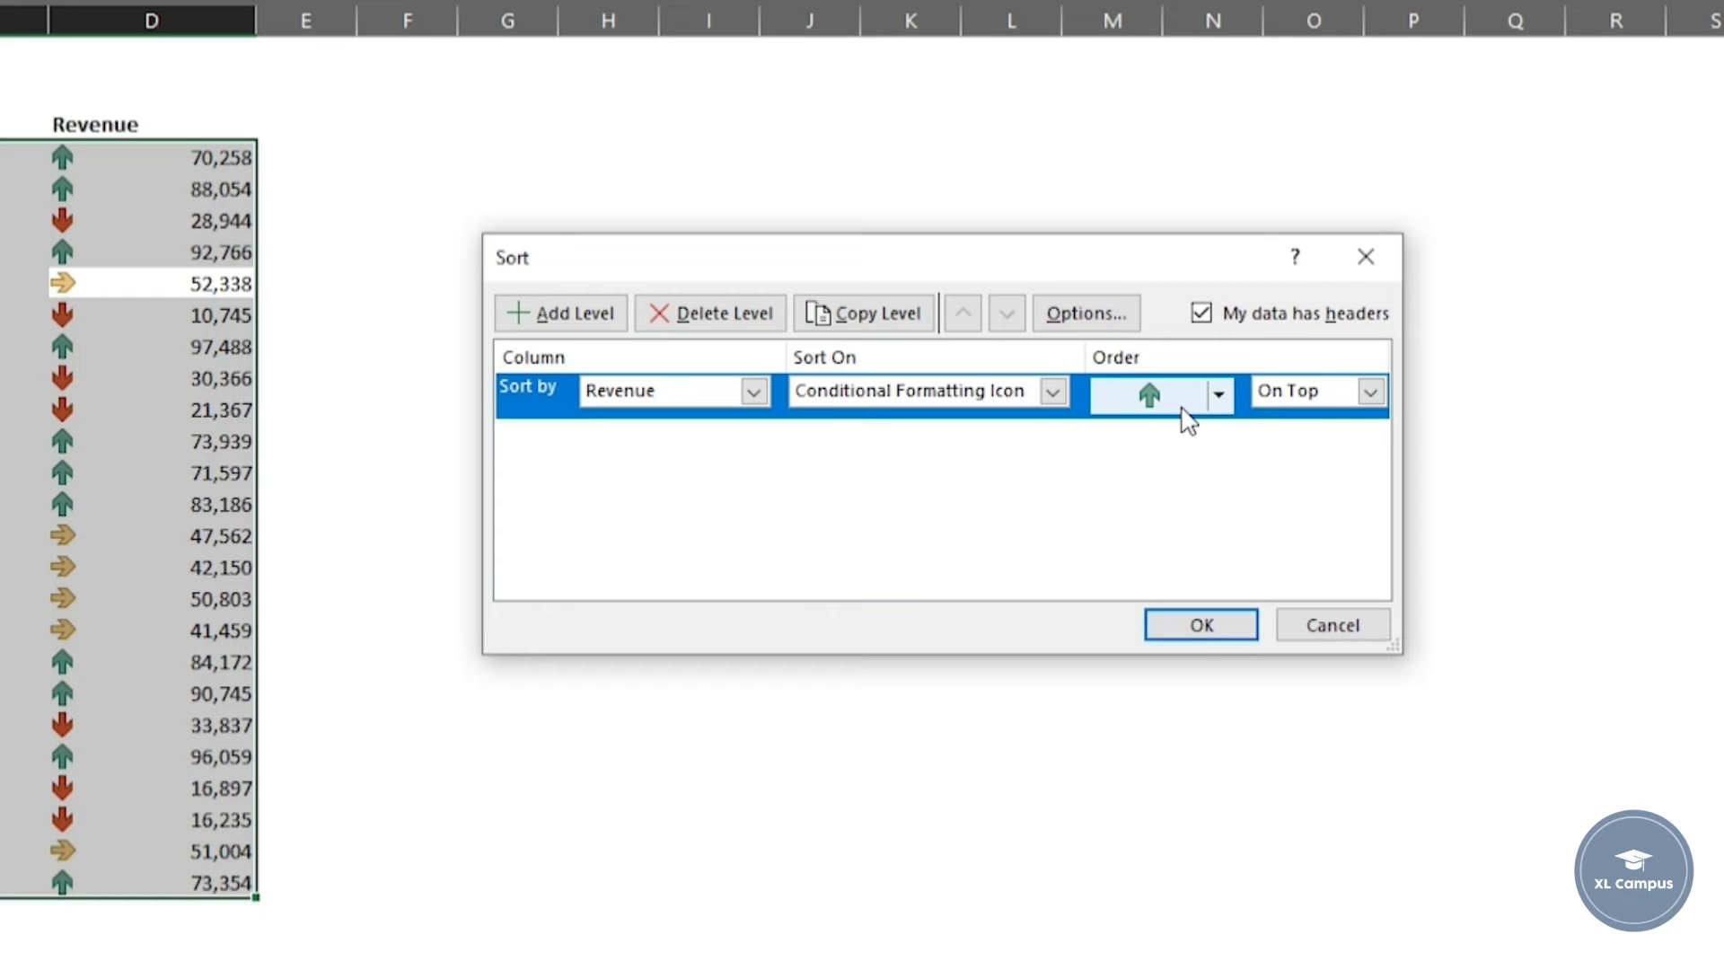
# - Add a second Revenue level by conditional formatting icon with the yellow sideways arrow on top, and apply the sort
pyautogui.click(601, 316)
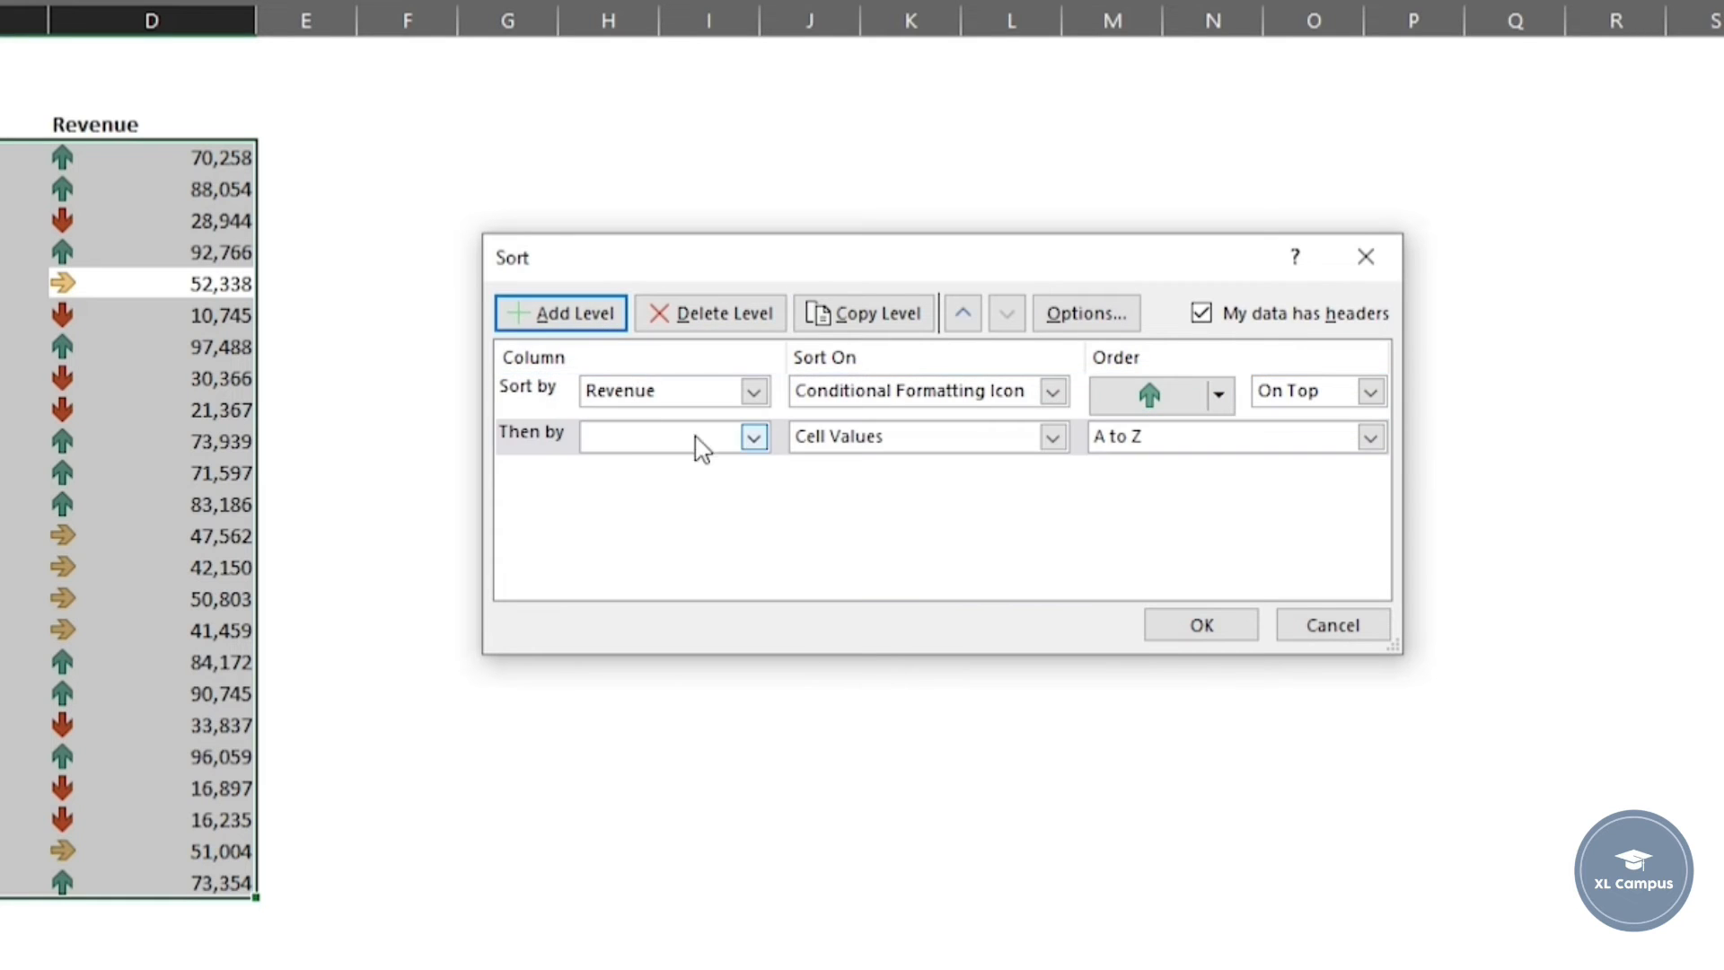
pyautogui.click(733, 440)
pyautogui.click(629, 527)
pyautogui.click(1053, 437)
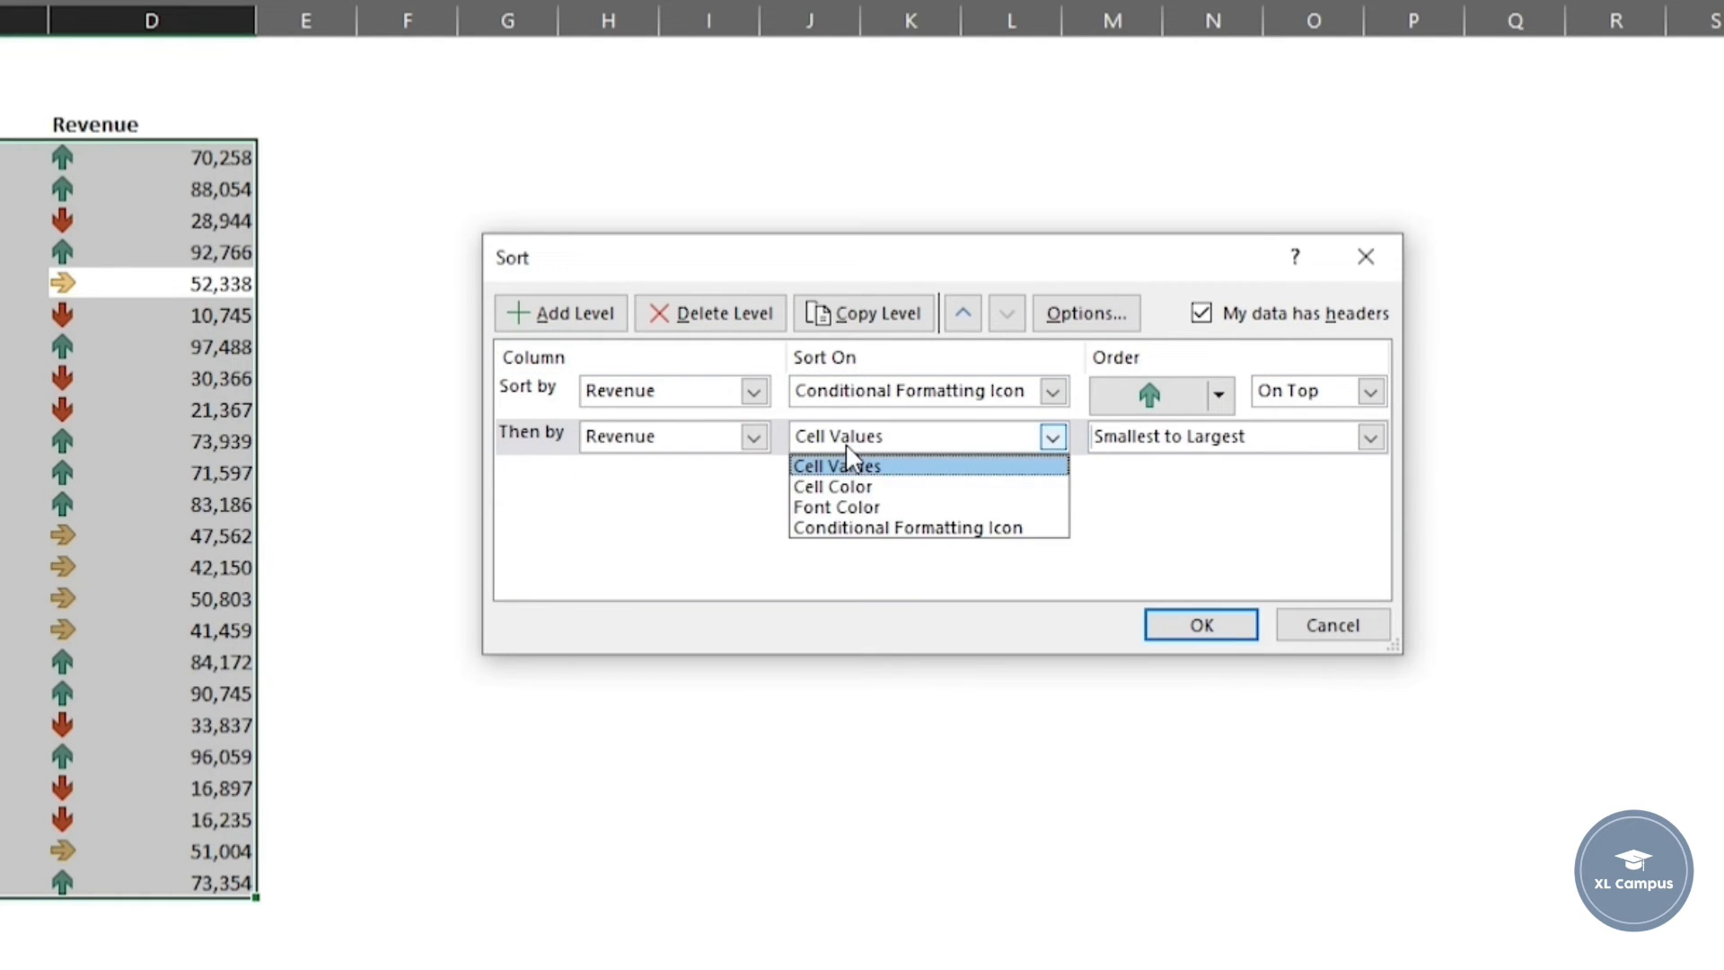
pyautogui.click(877, 528)
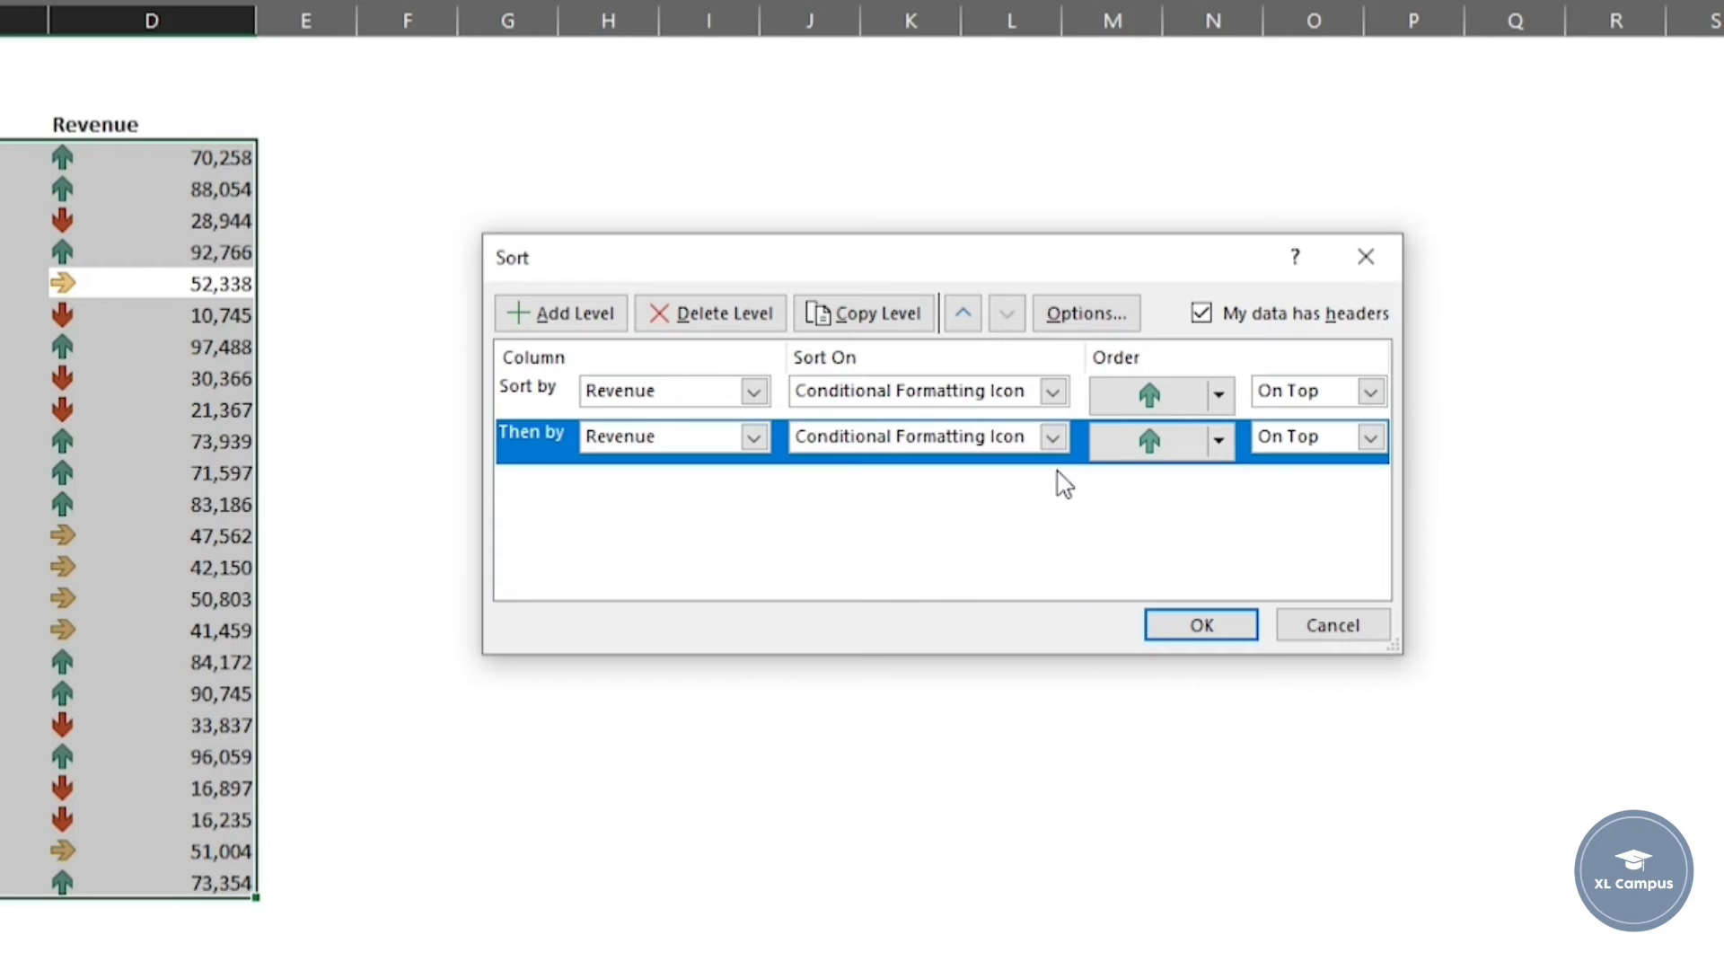
pyautogui.click(1152, 449)
pyautogui.click(1219, 440)
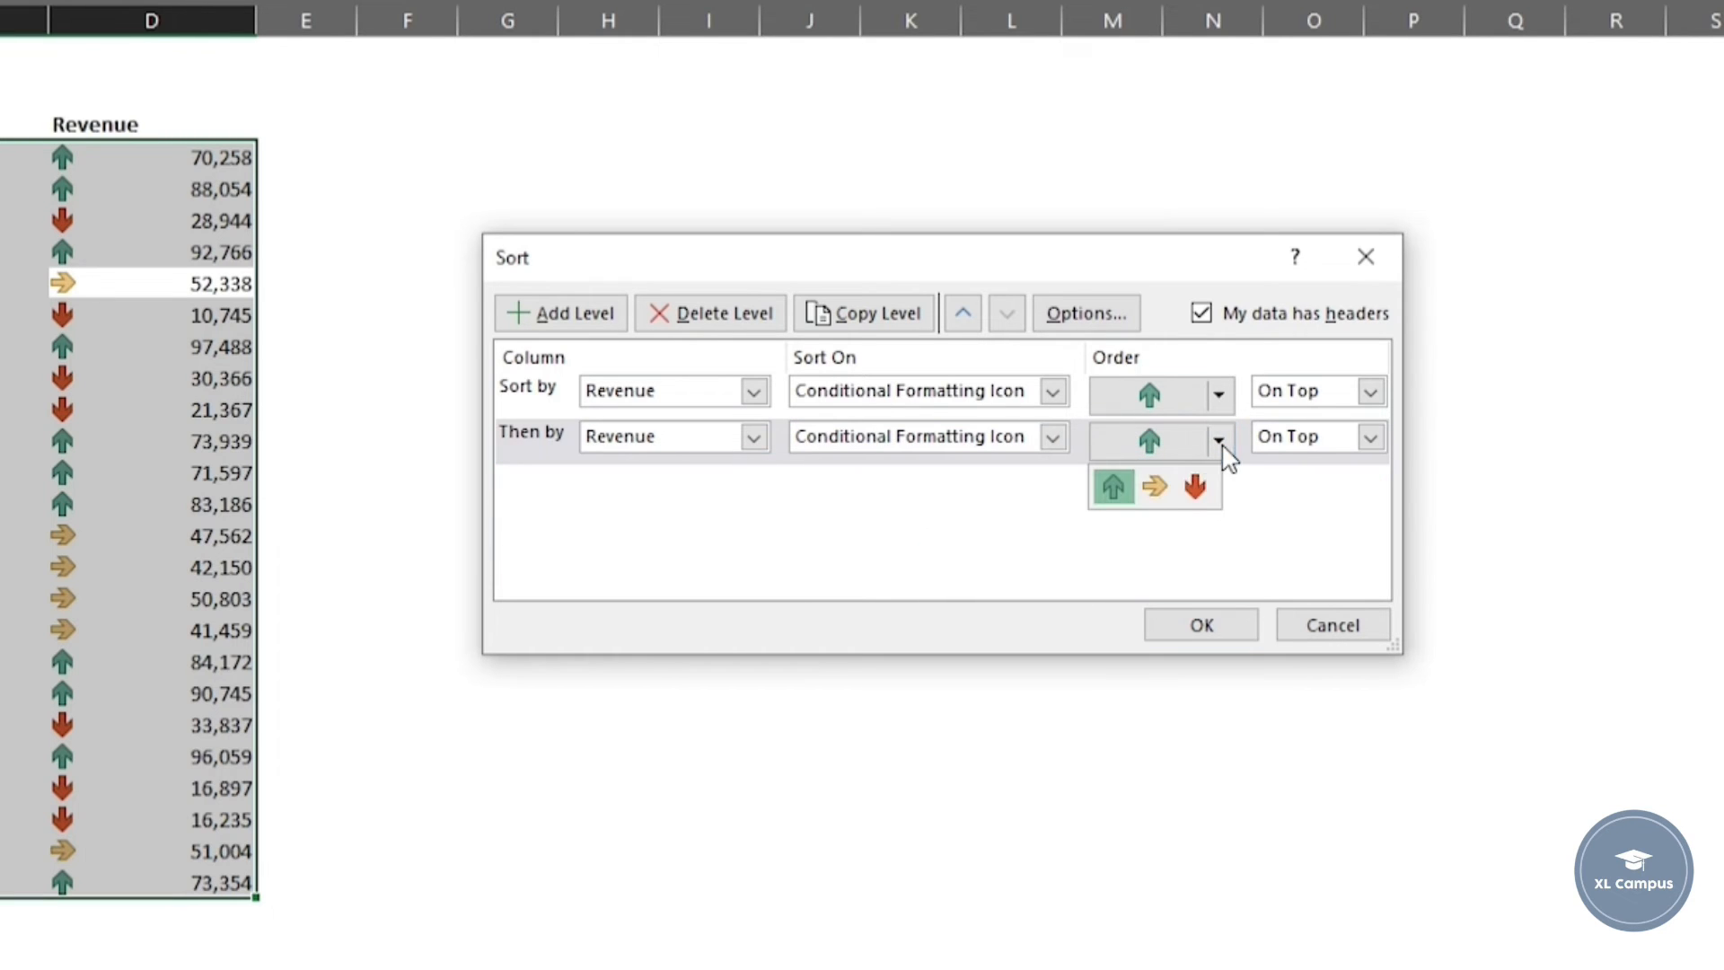
pyautogui.click(1158, 487)
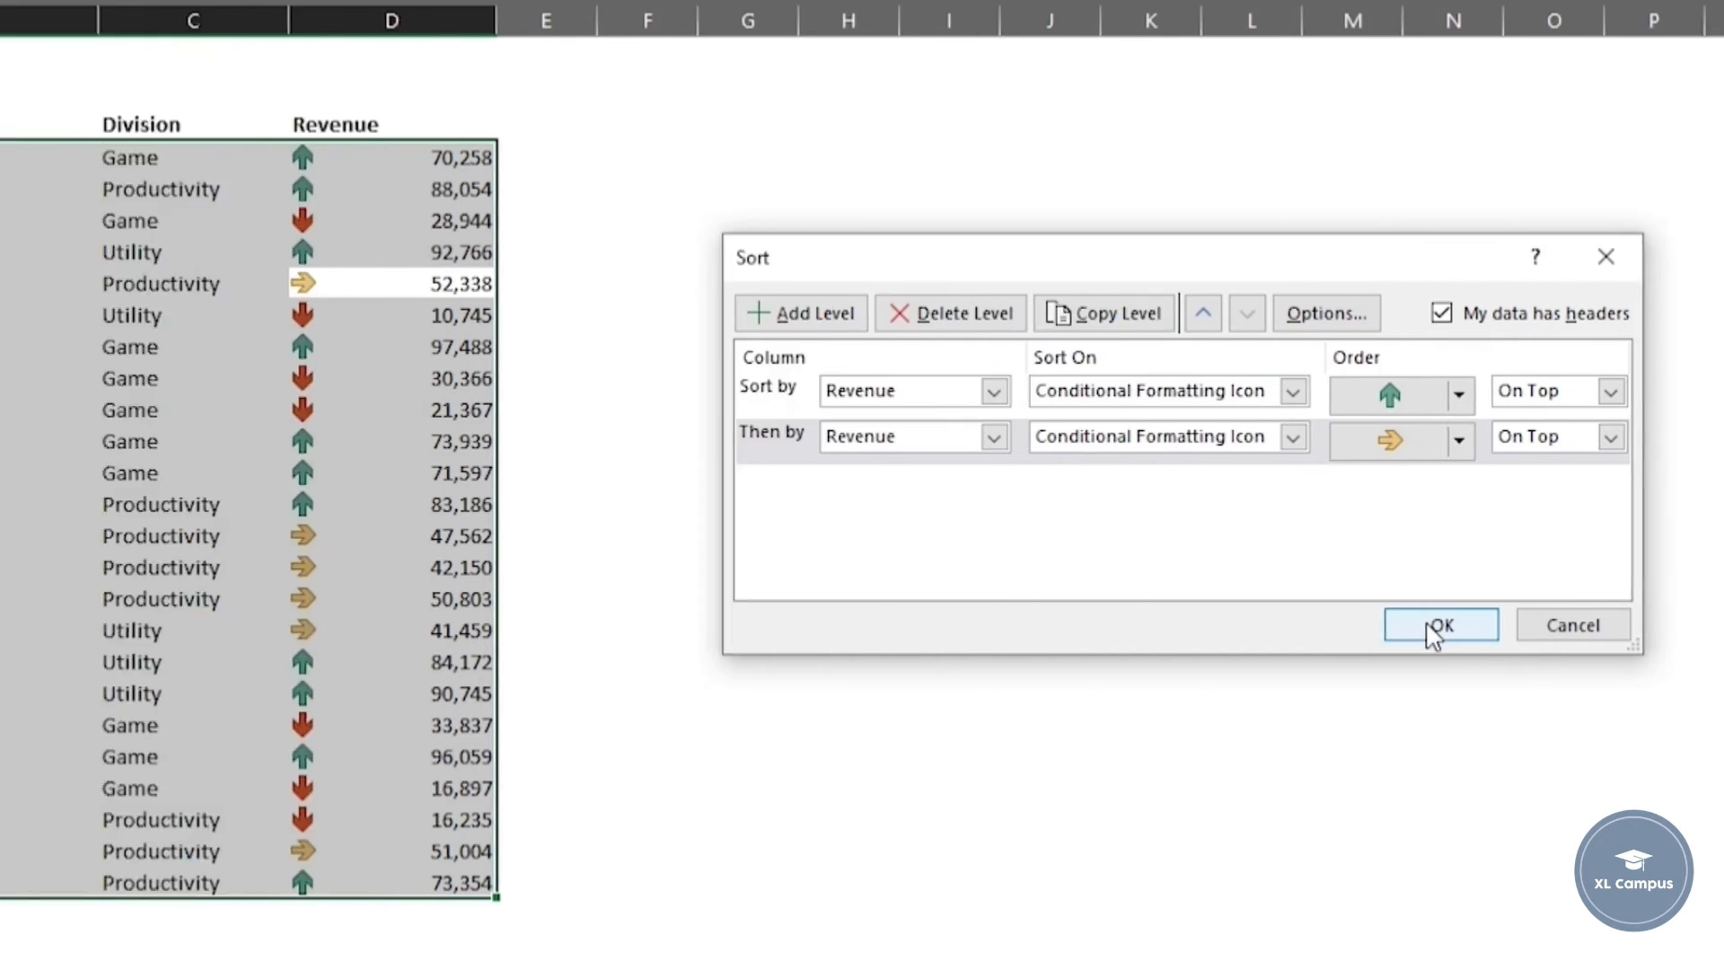
pyautogui.click(1426, 621)
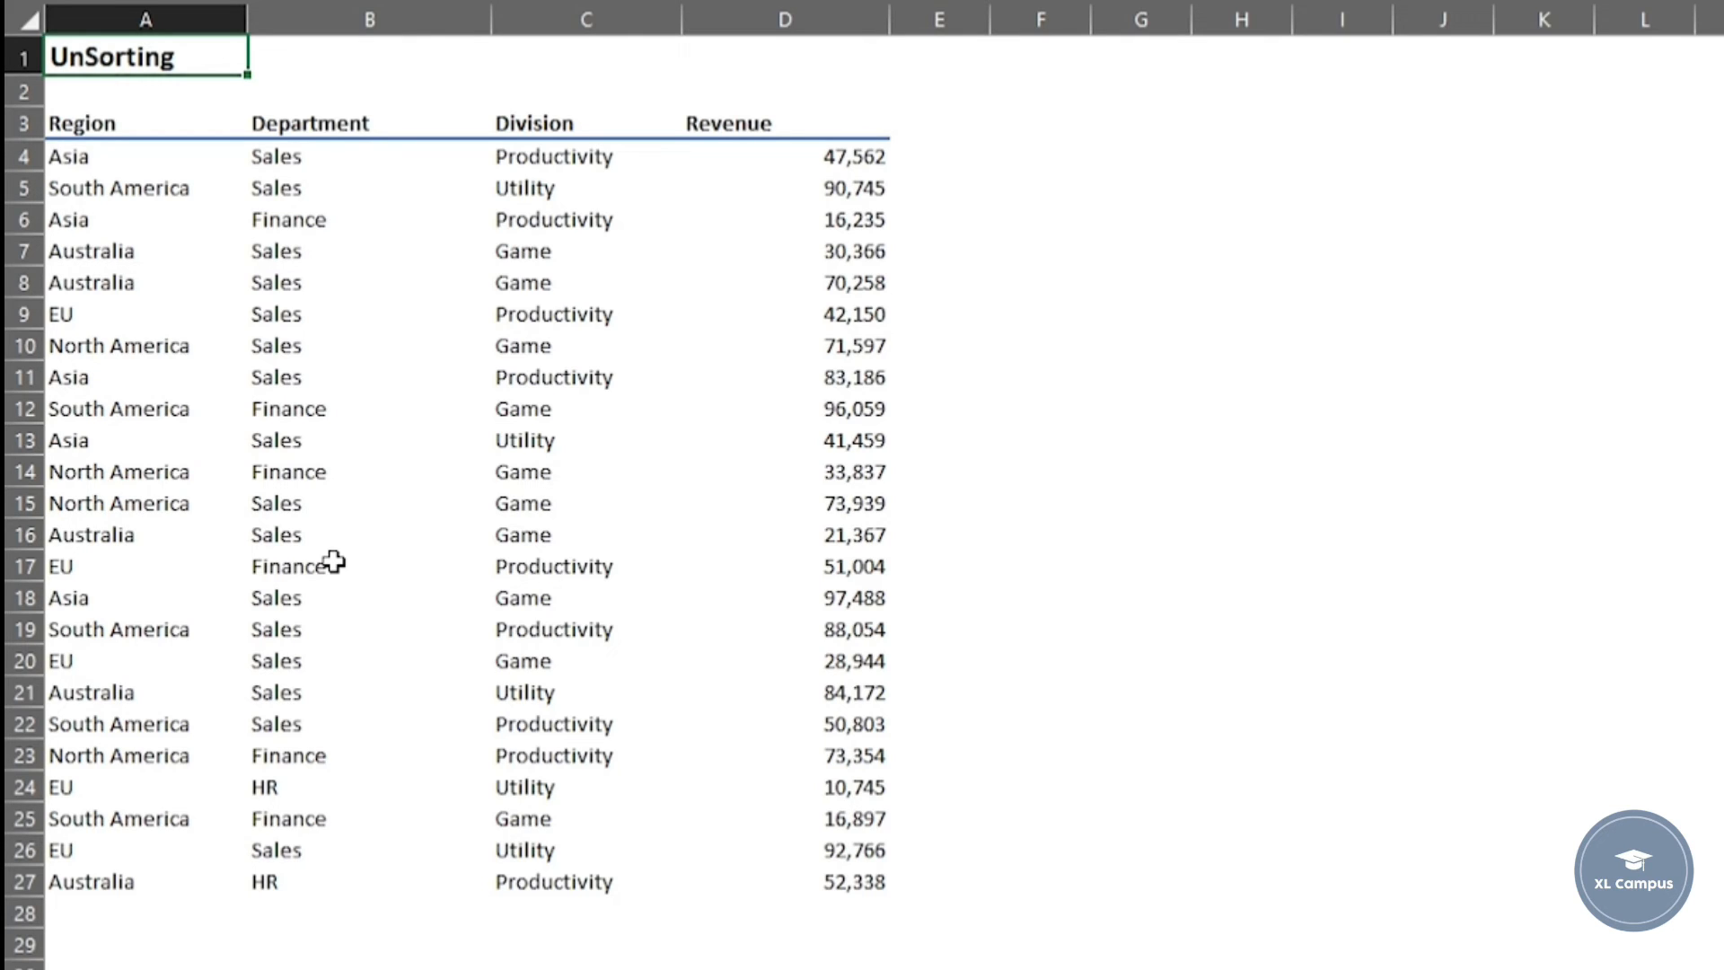
# - Insert a blank column before the Region column
pyautogui.click(192, 126)
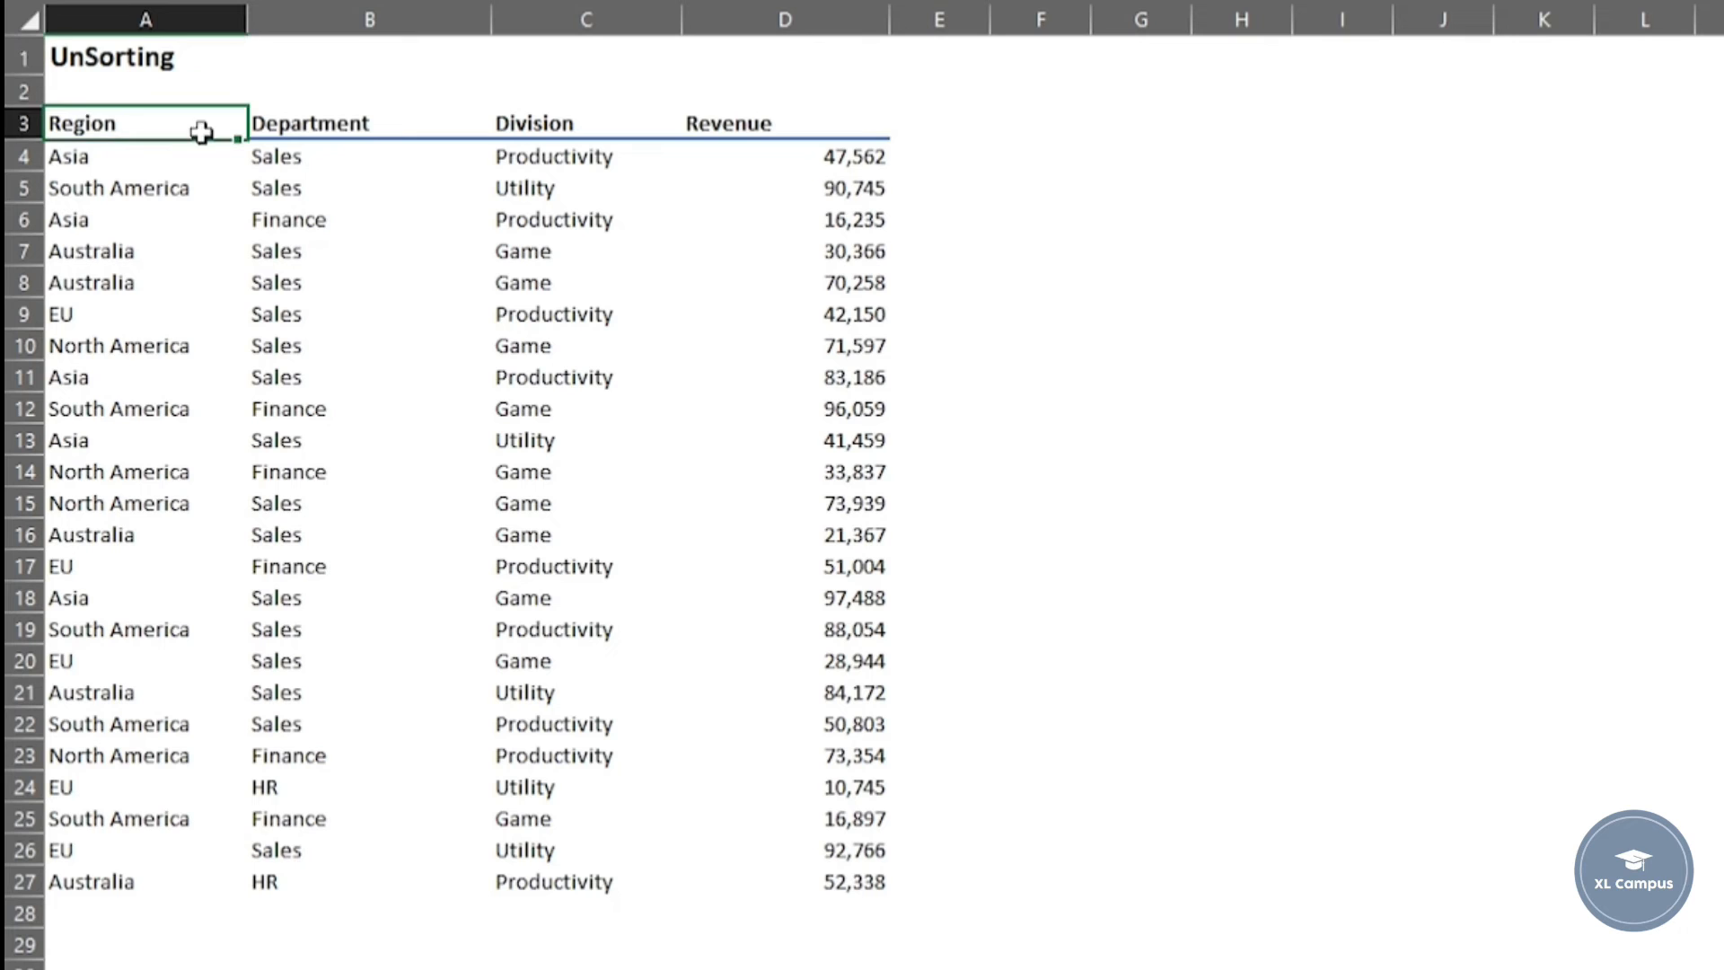
pyautogui.rightClick(175, 32)
pyautogui.click(345, 361)
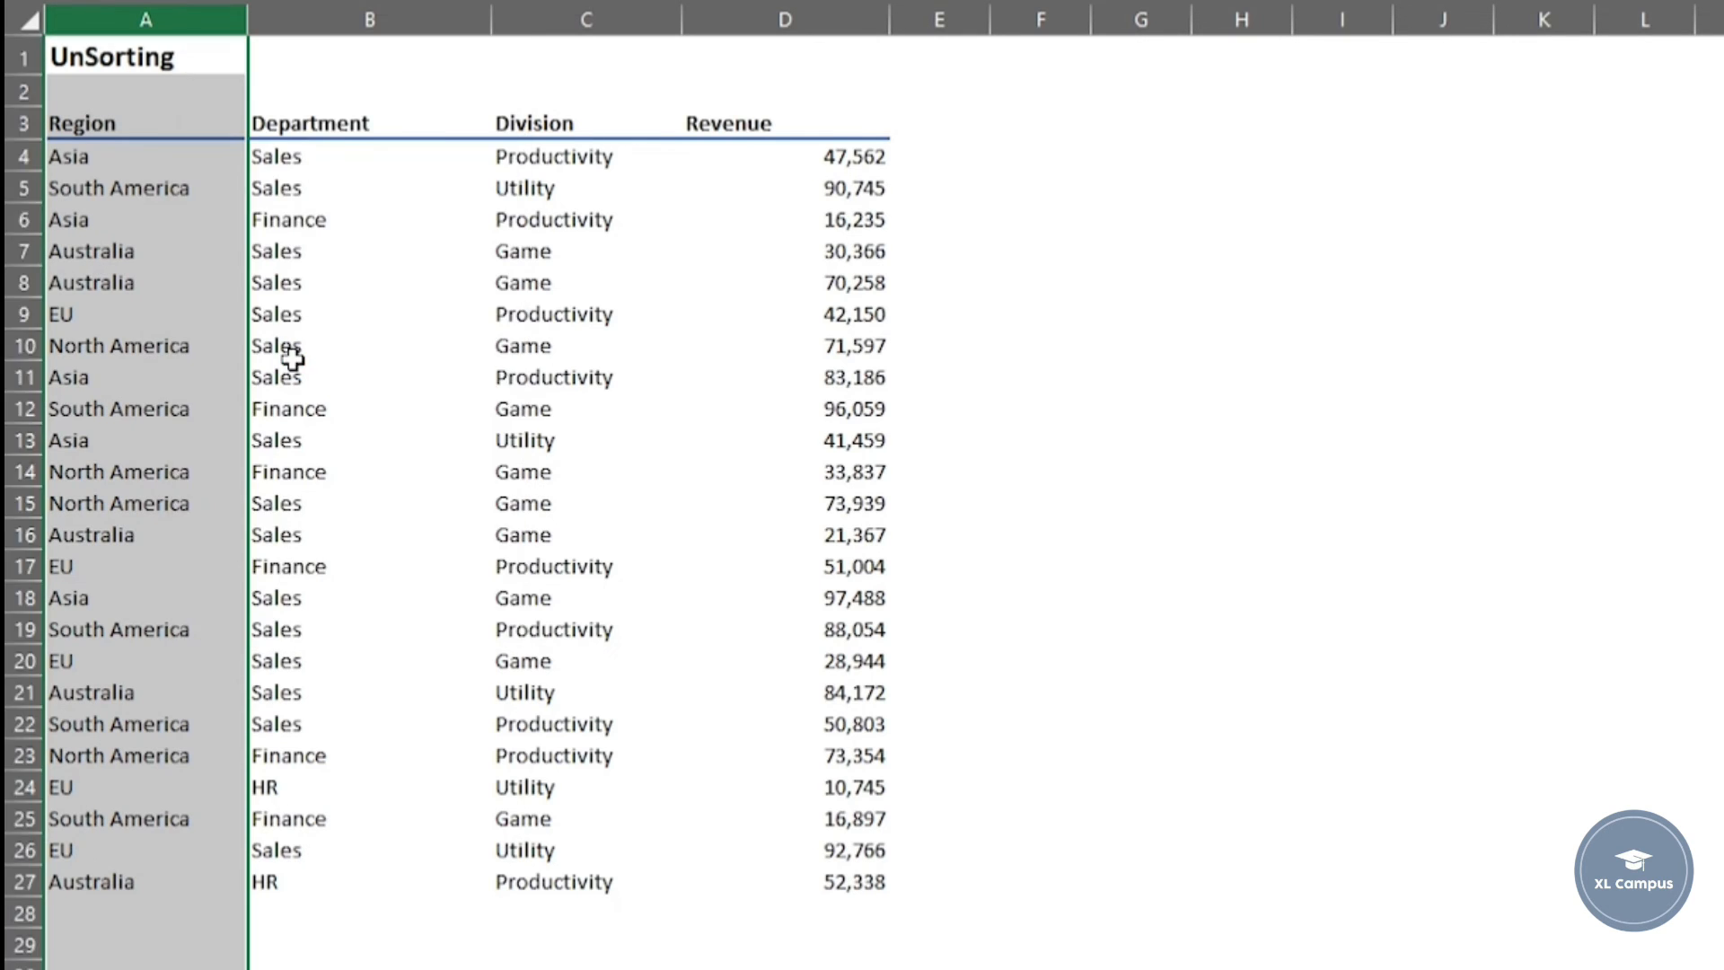
# - Enter the heading # in A3 and the numbers 1 and 2 in A4 and A5
pyautogui.click(108, 130)
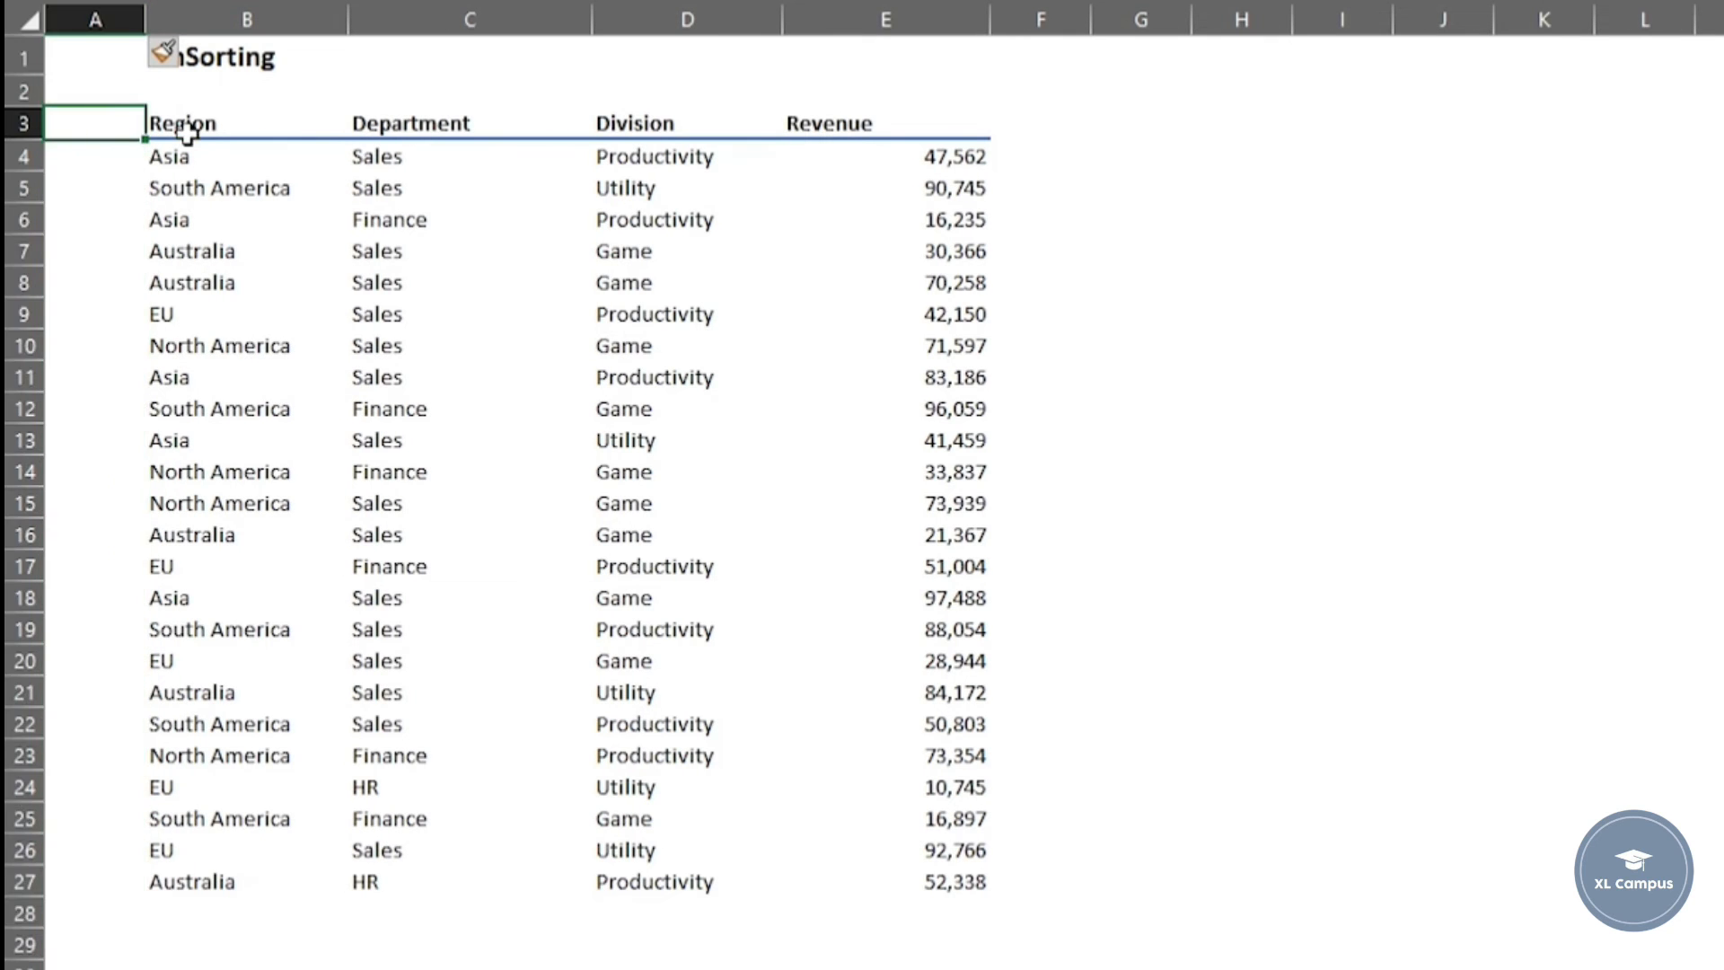
pyautogui.write('#')
pyautogui.press('Return')
pyautogui.write('1')
pyautogui.press('Return')
pyautogui.write('2')
pyautogui.press('Return')
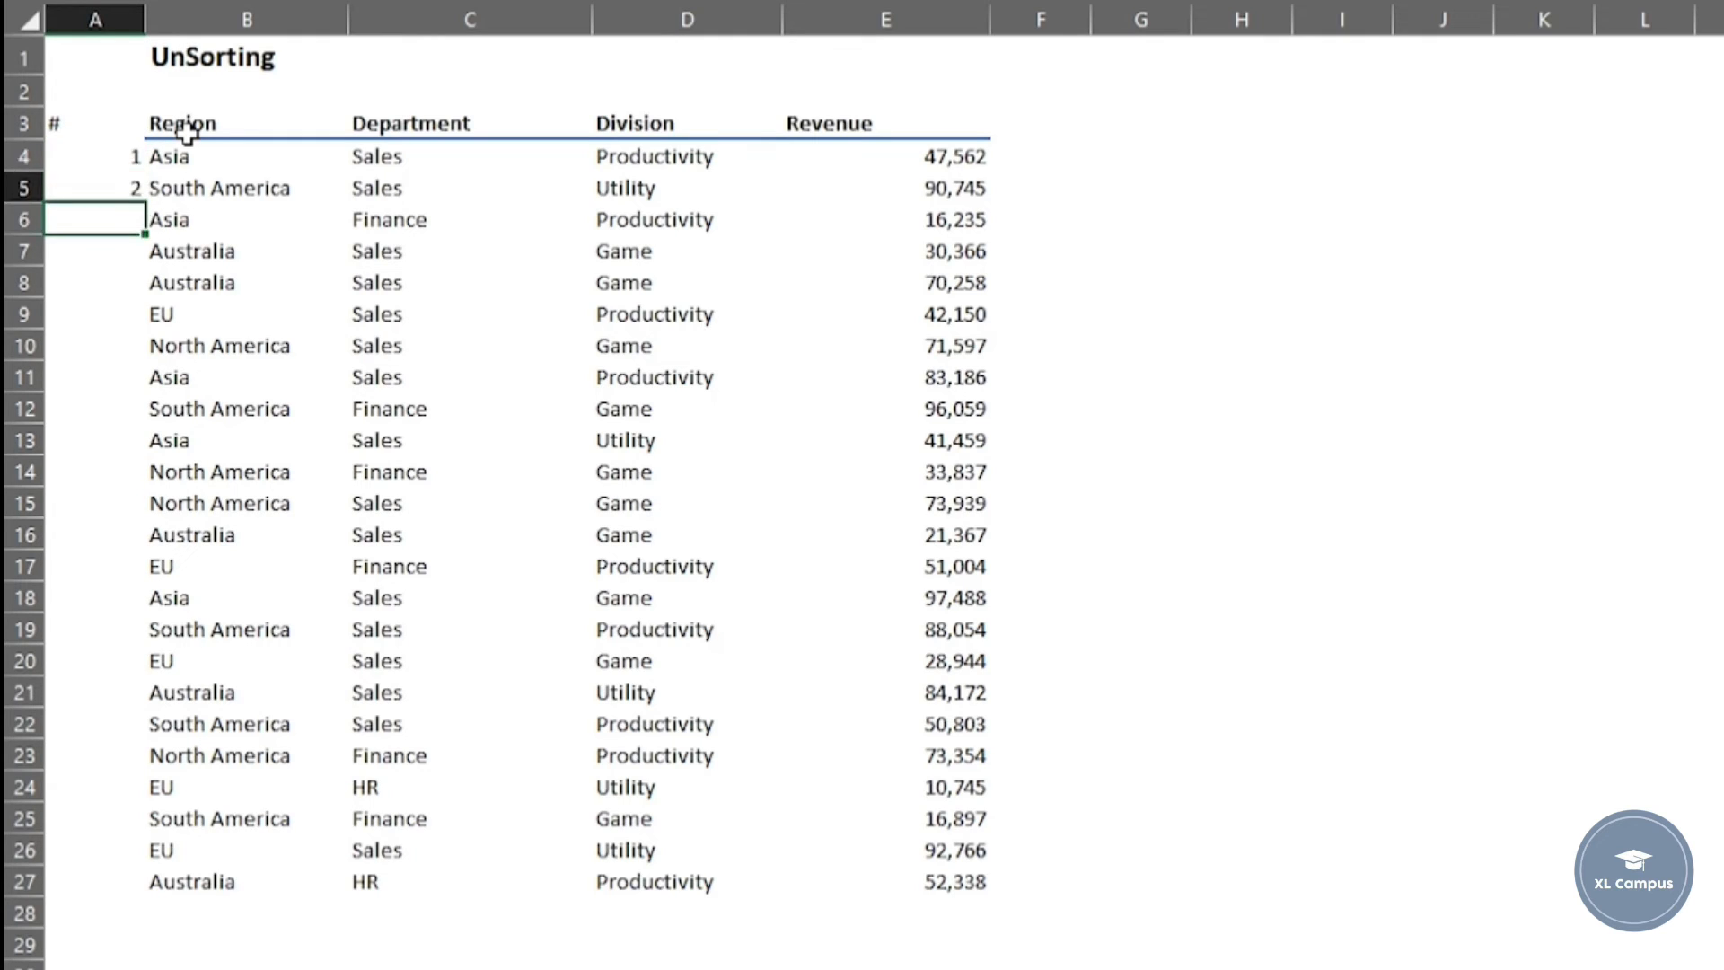
# - Fill the number series from A4:A5 down to the table's last row and narrow column A to fit the numbers
pyautogui.press('Up')
pyautogui.press('Up')
pyautogui.hotkey('shift', 'Down')
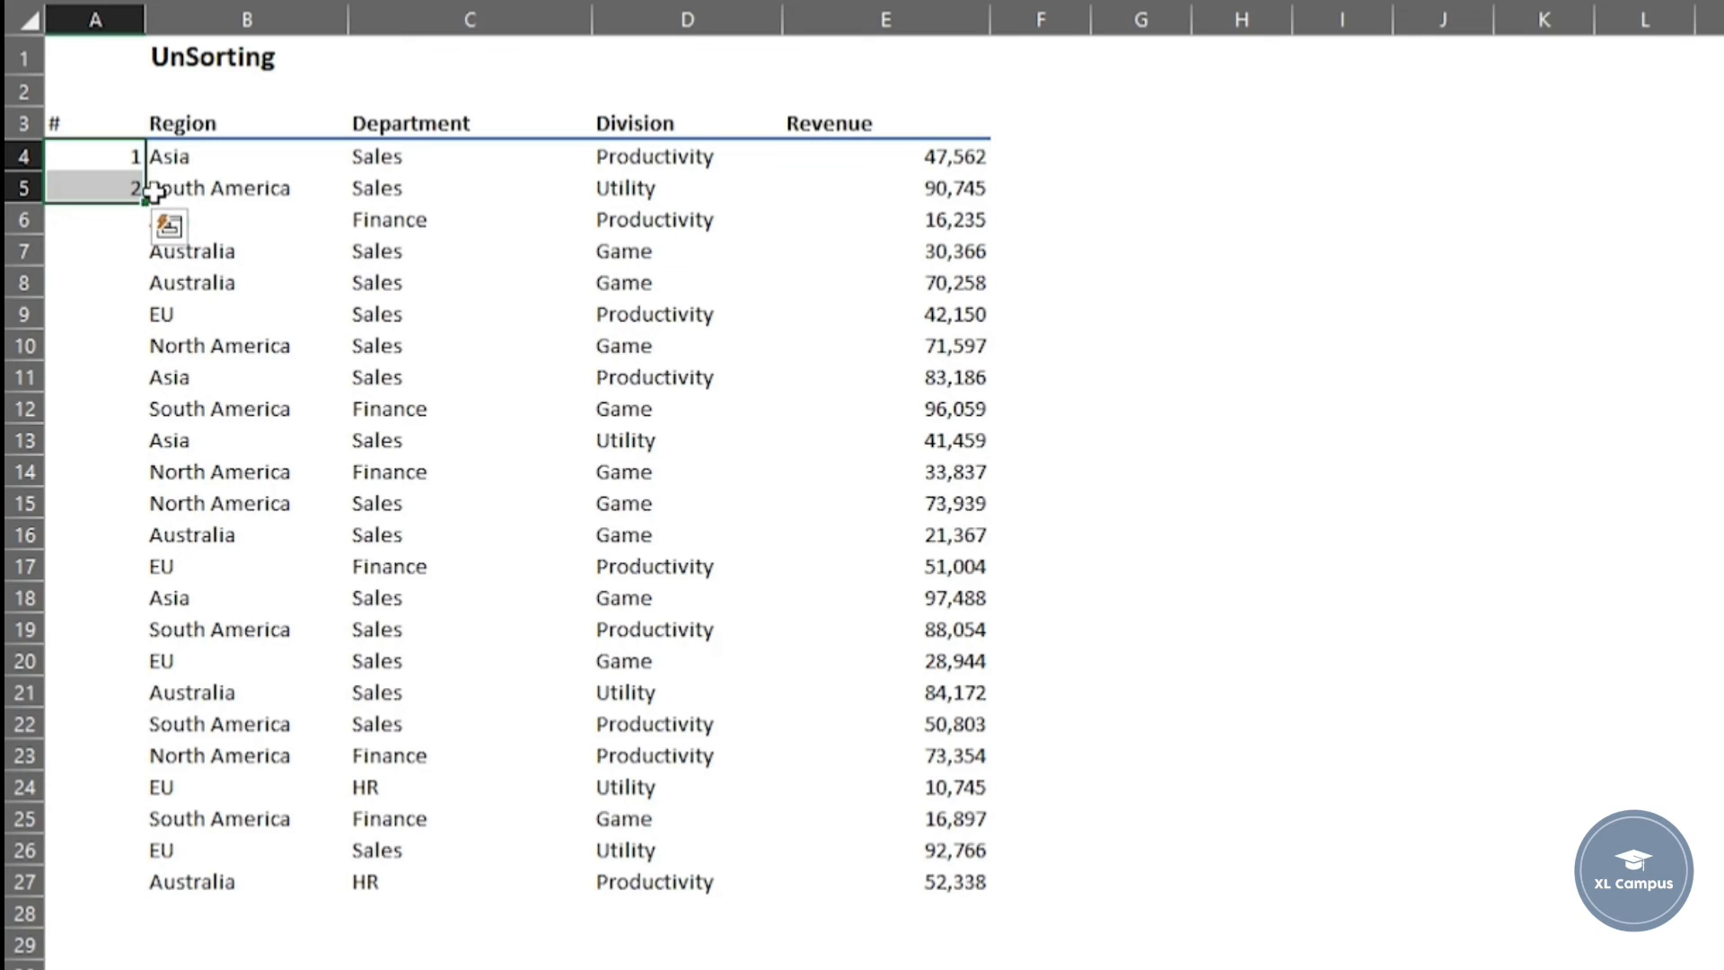
pyautogui.doubleClick(146, 201)
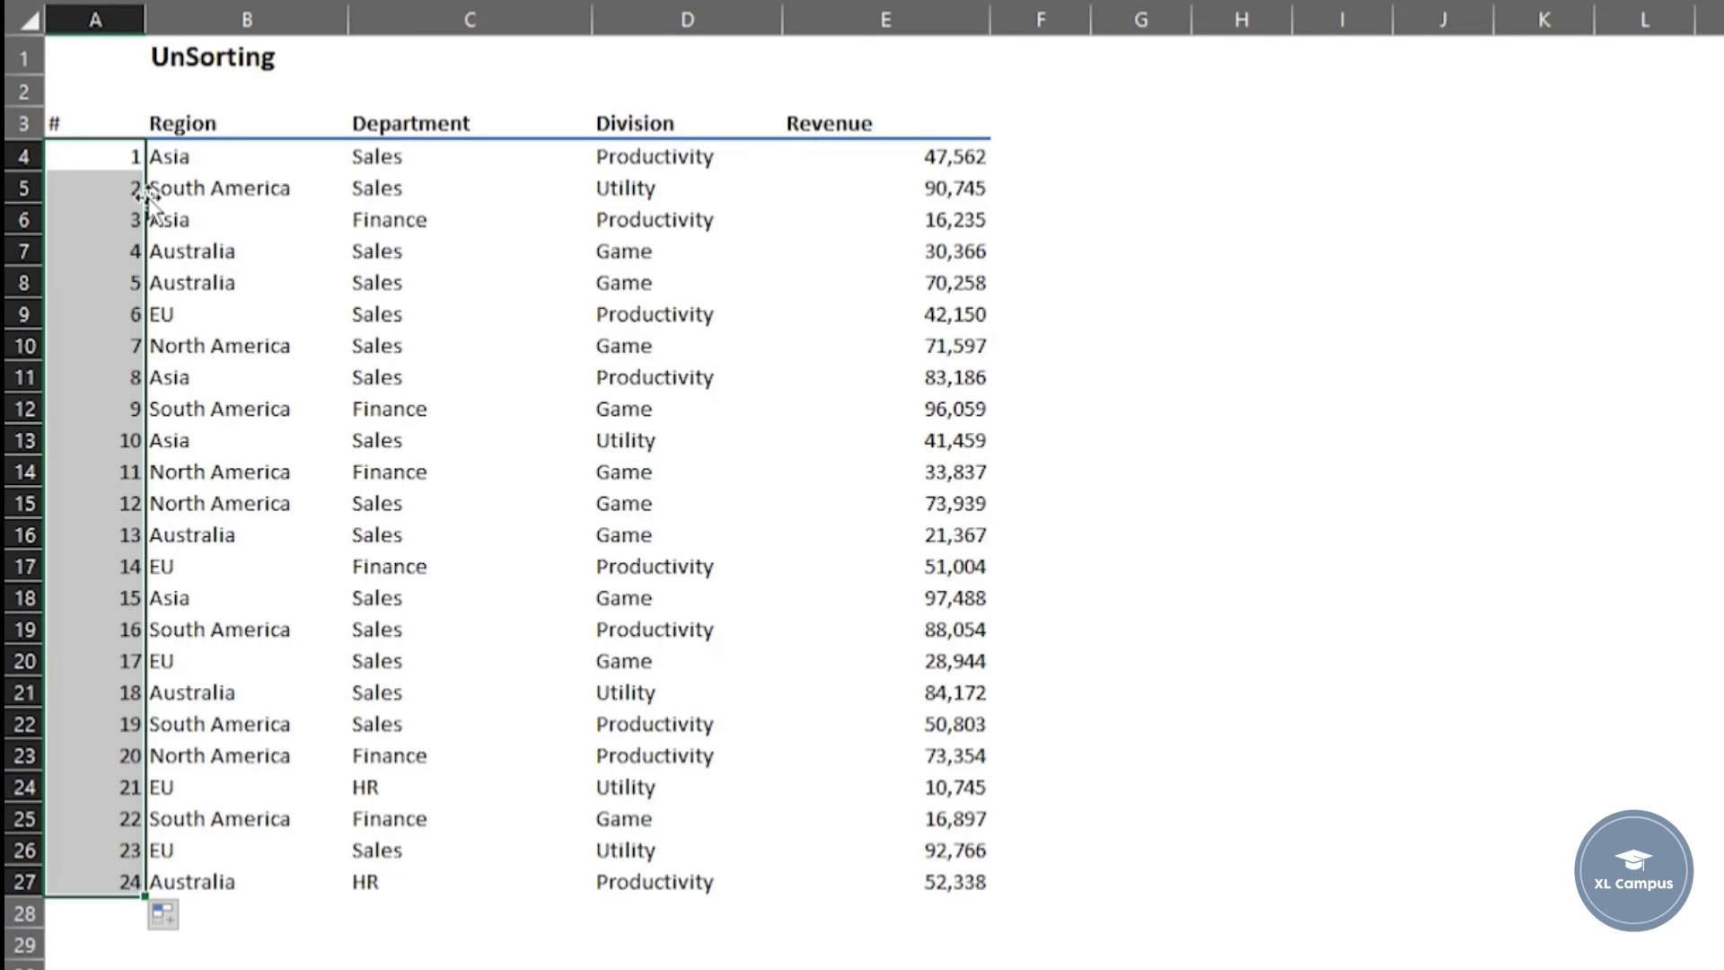
pyautogui.moveTo(142, 18); pyautogui.dragTo(76, 19)
# - Sort the table by Revenue from smallest to largest
pyautogui.click(180, 220)
pyautogui.click(909, 154)
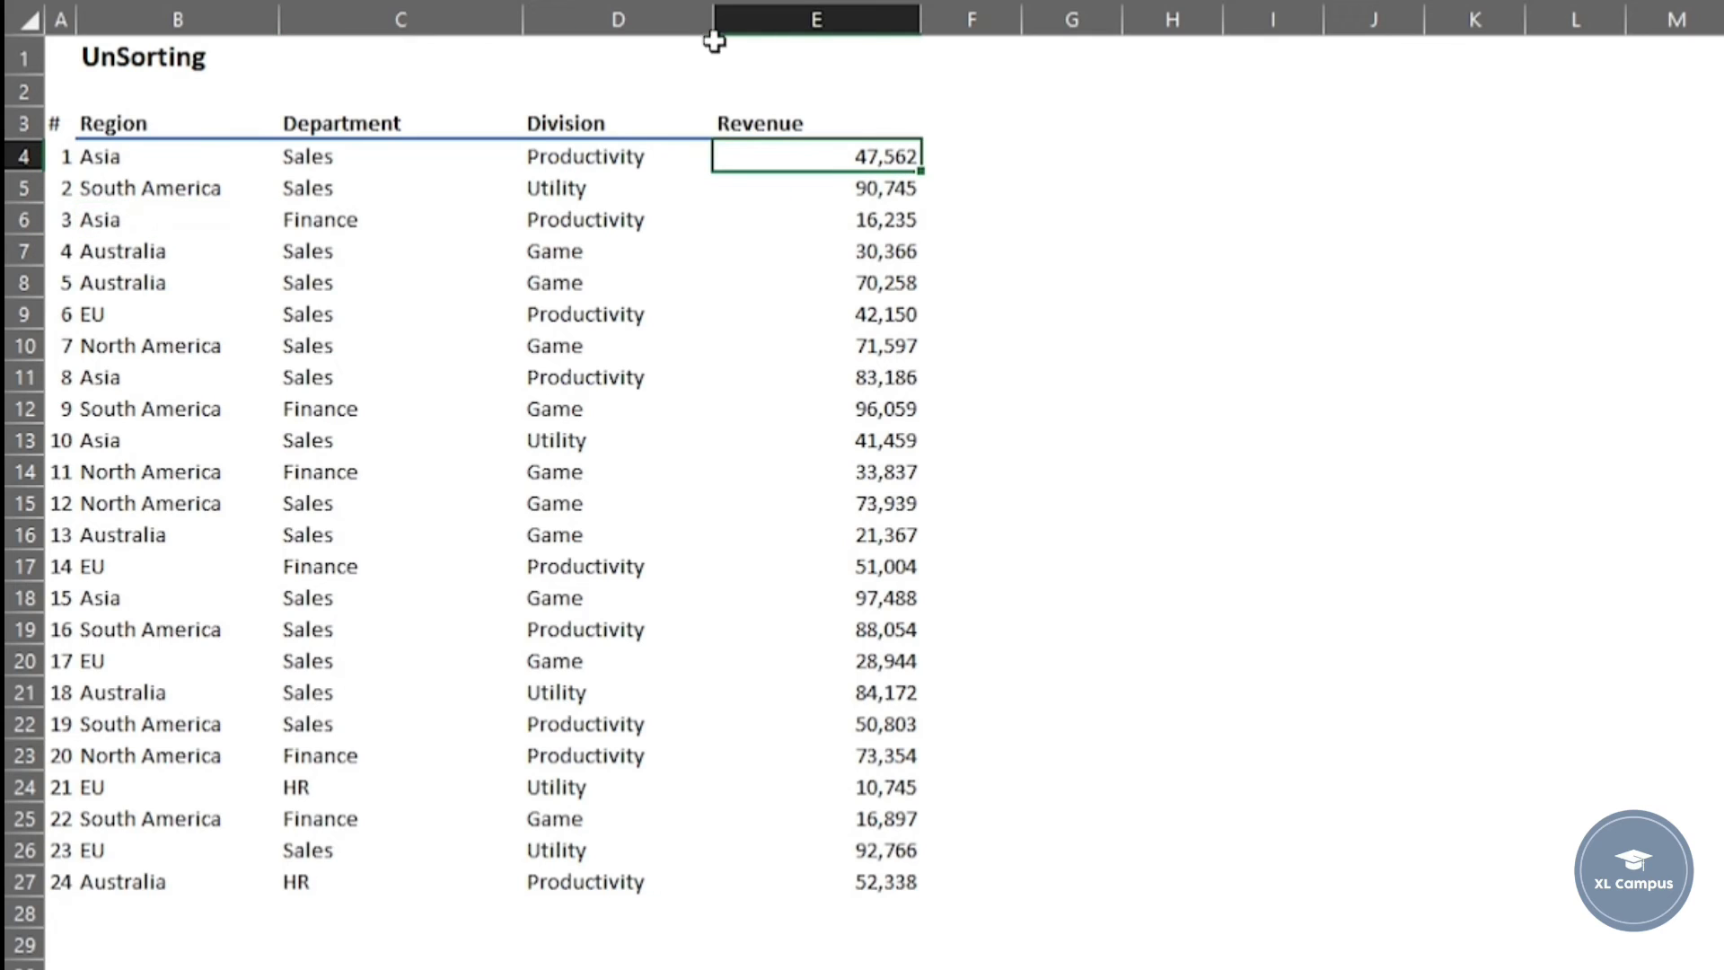
pyautogui.click(886, 215)
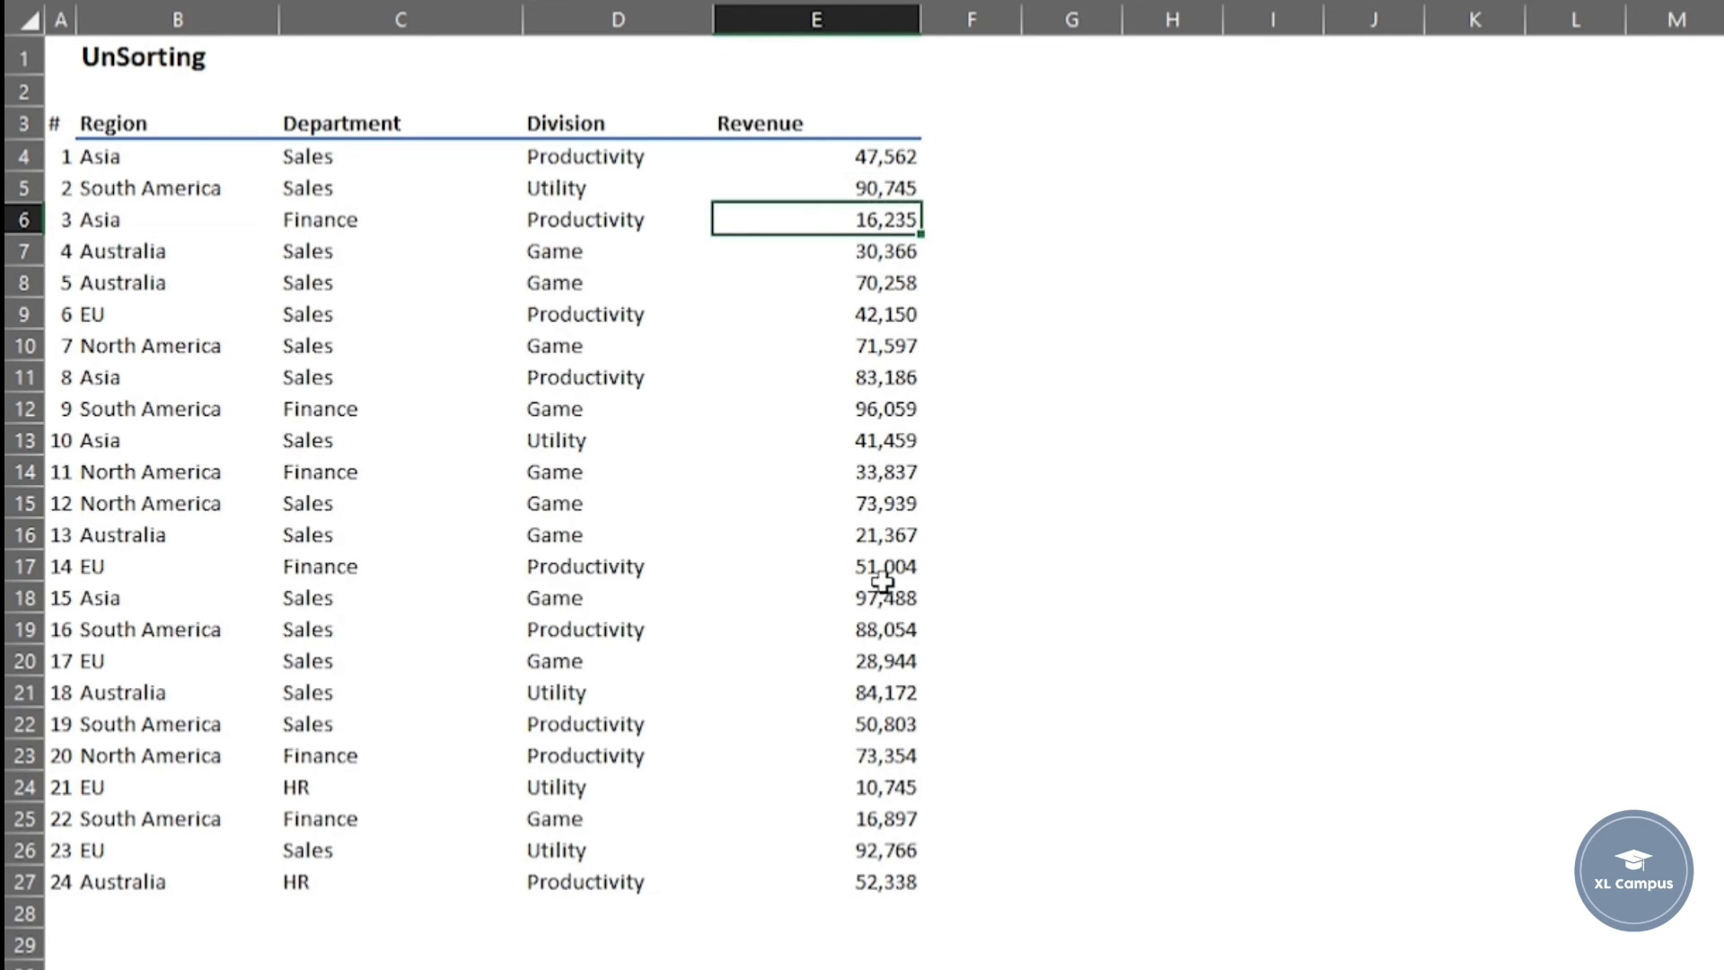
pyautogui.rightClick(862, 252)
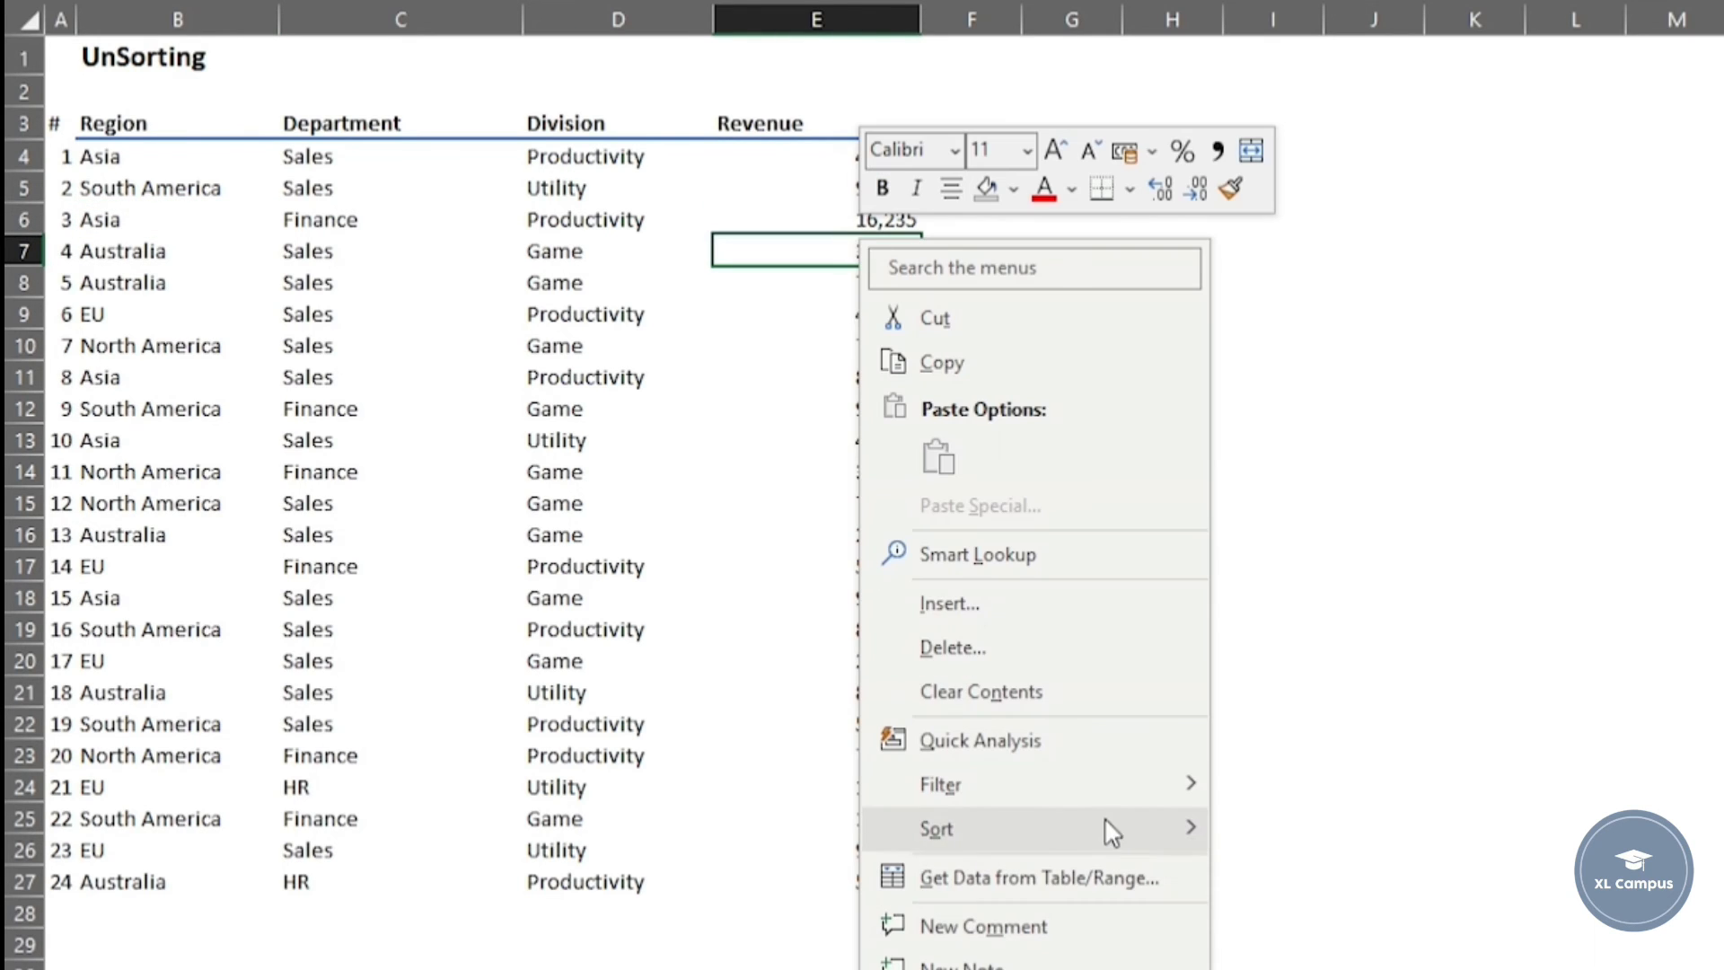
pyautogui.moveTo(1104, 822)
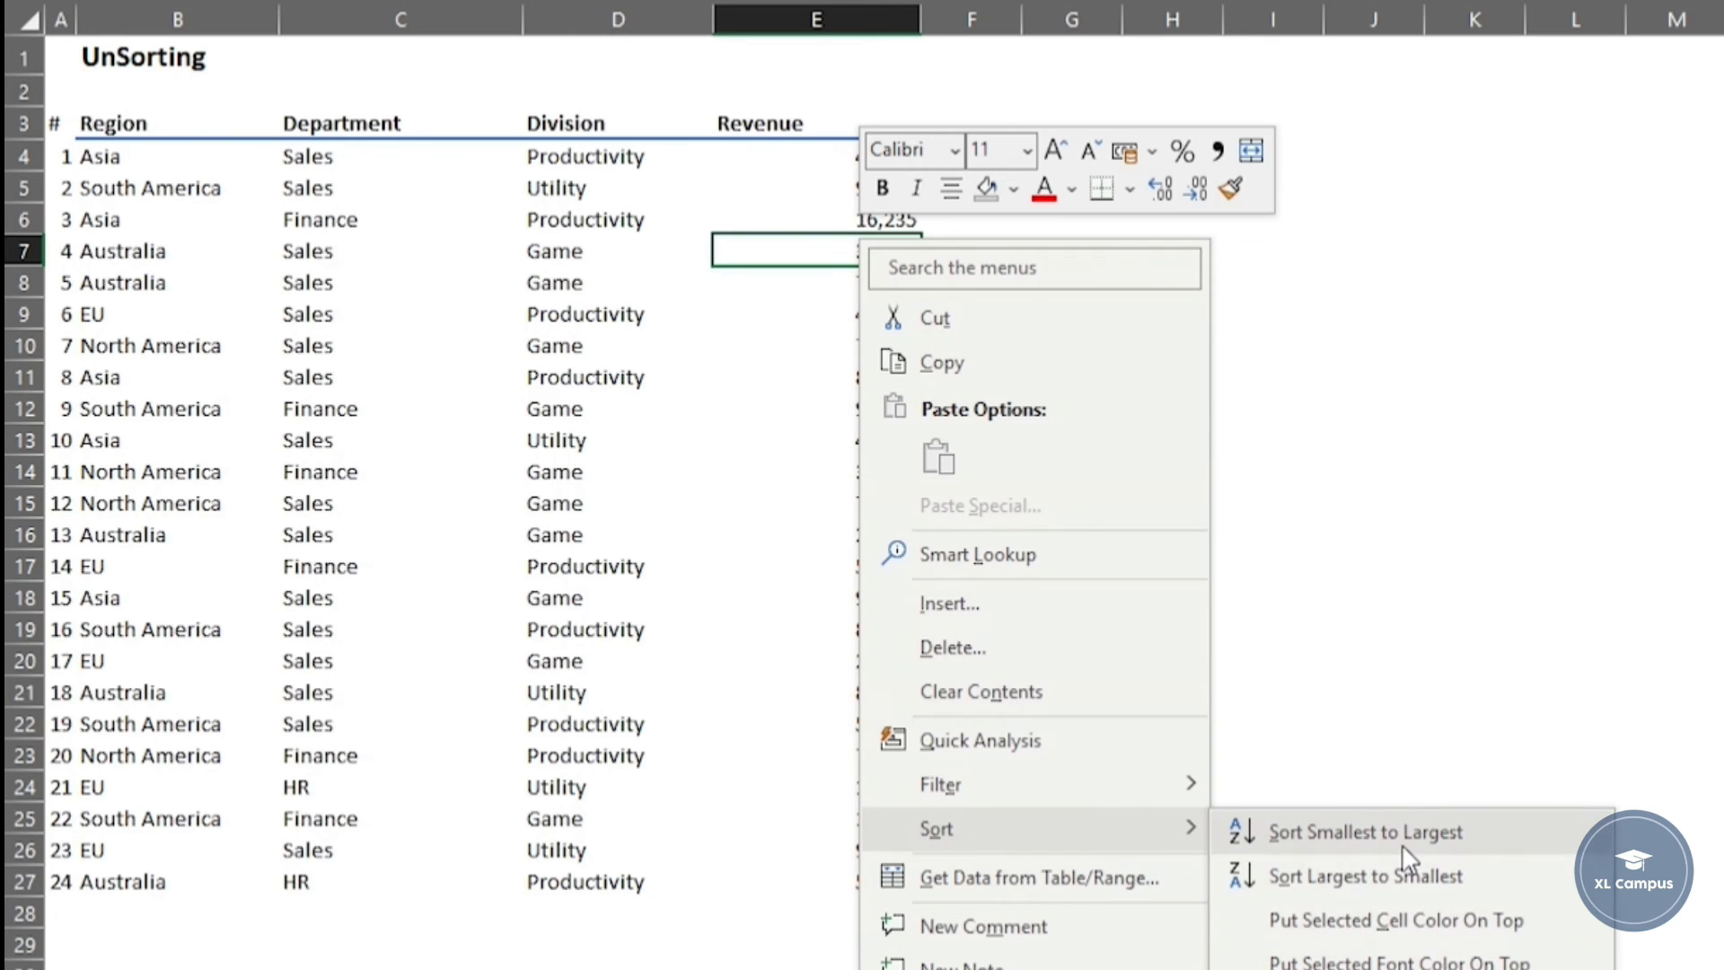
pyautogui.click(1329, 831)
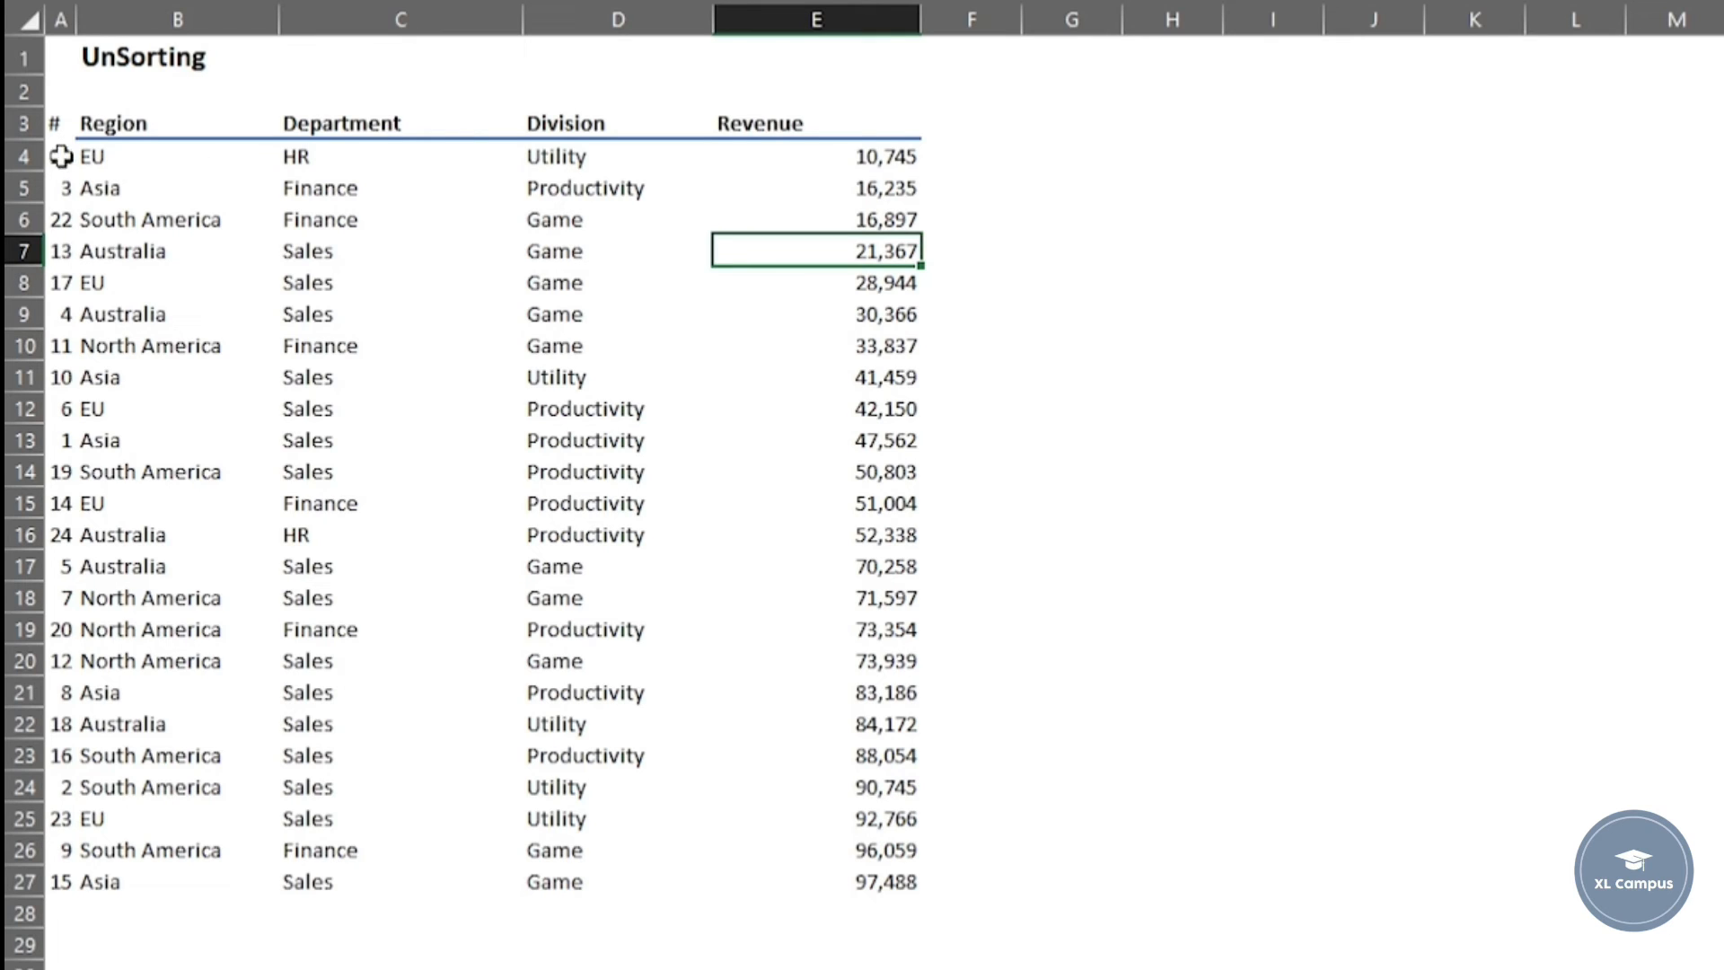
# - Restore the original row order by sorting the table on the # column from smallest to largest
pyautogui.click(23, 156)
pyautogui.click(875, 159)
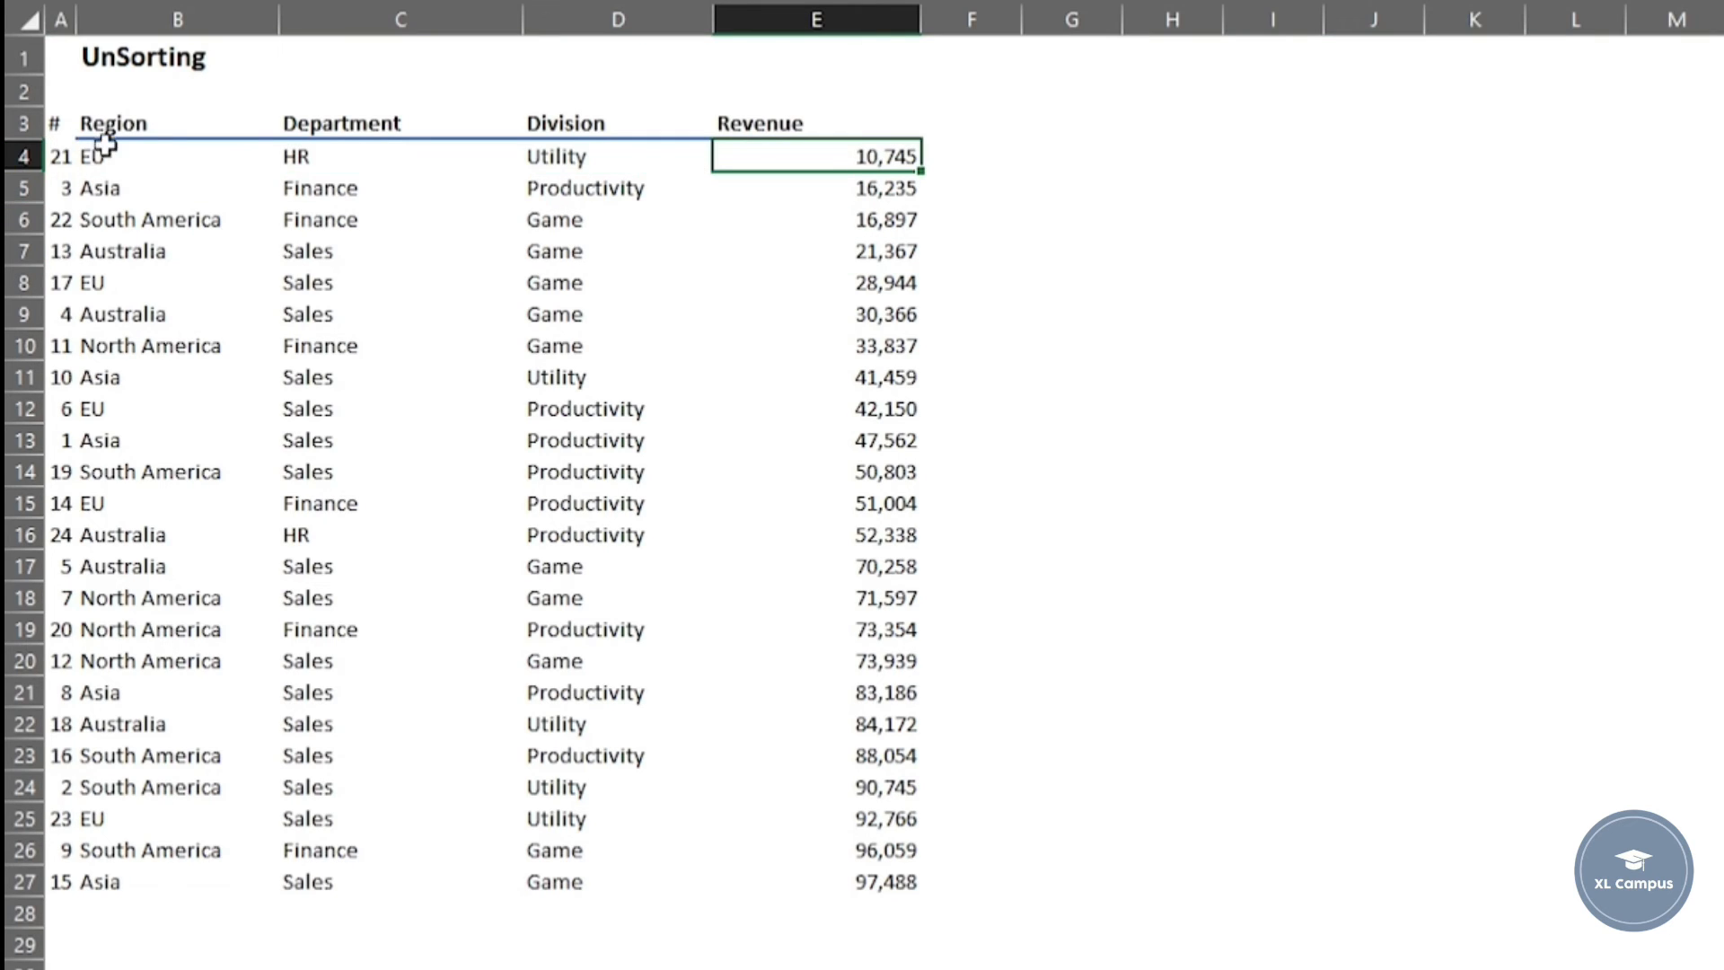
pyautogui.moveTo(61, 158); pyautogui.dragTo(57, 487)
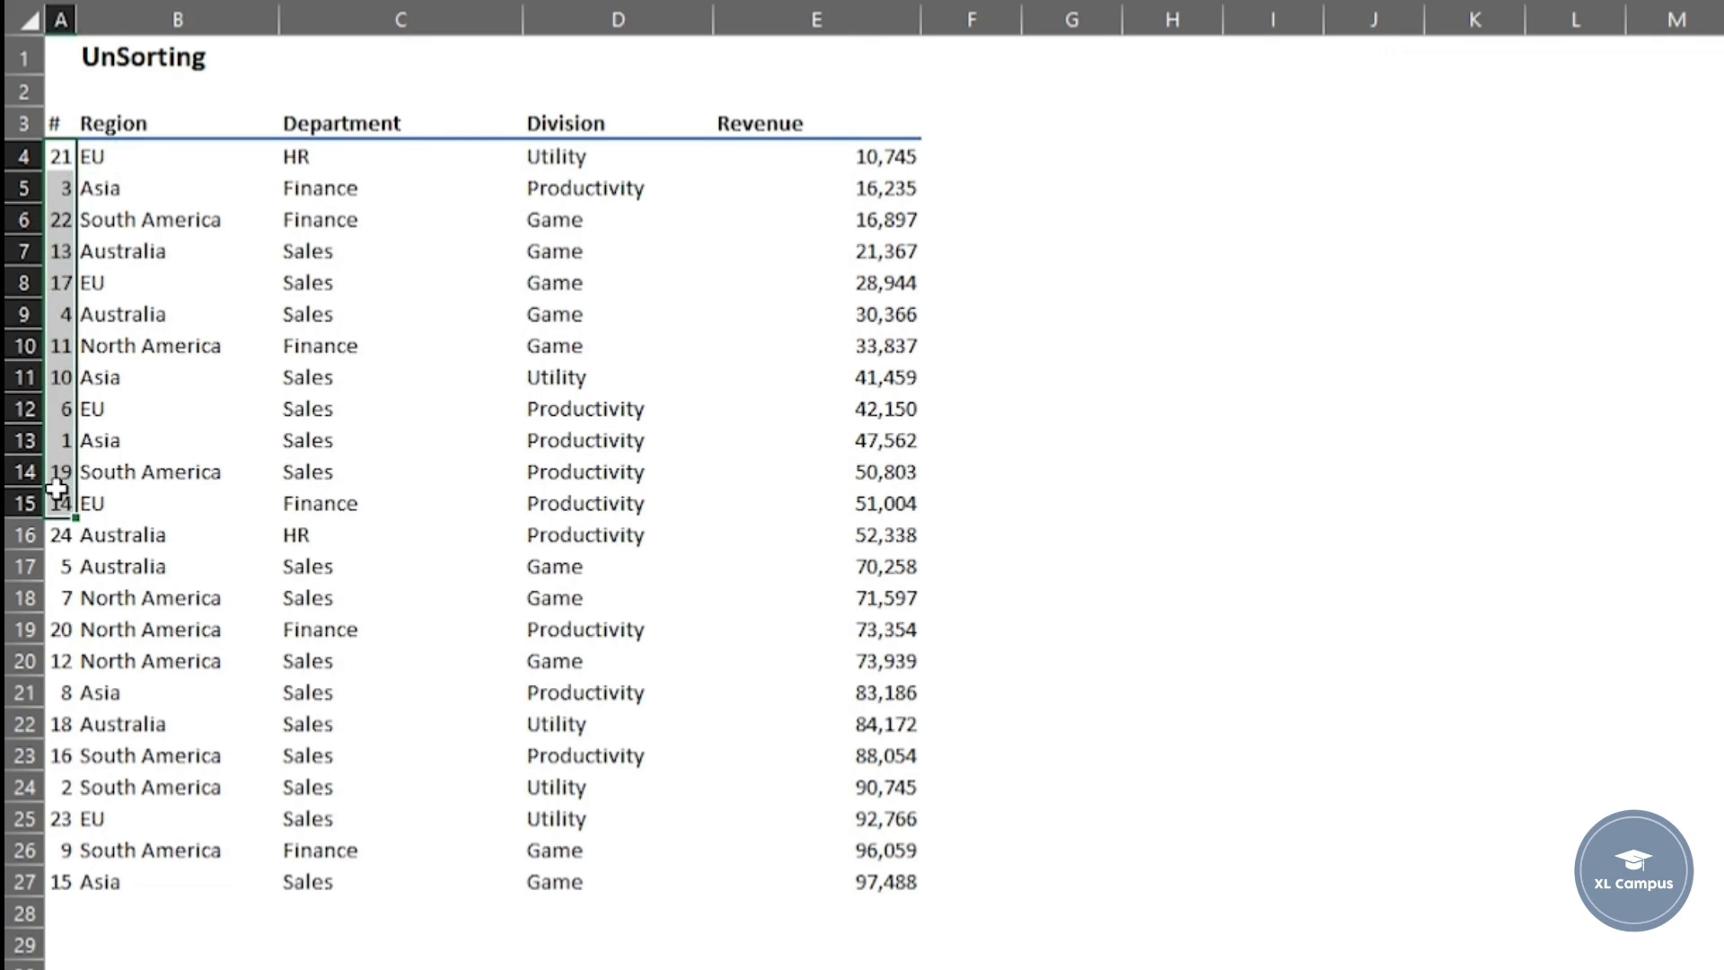
pyautogui.click(533, 213)
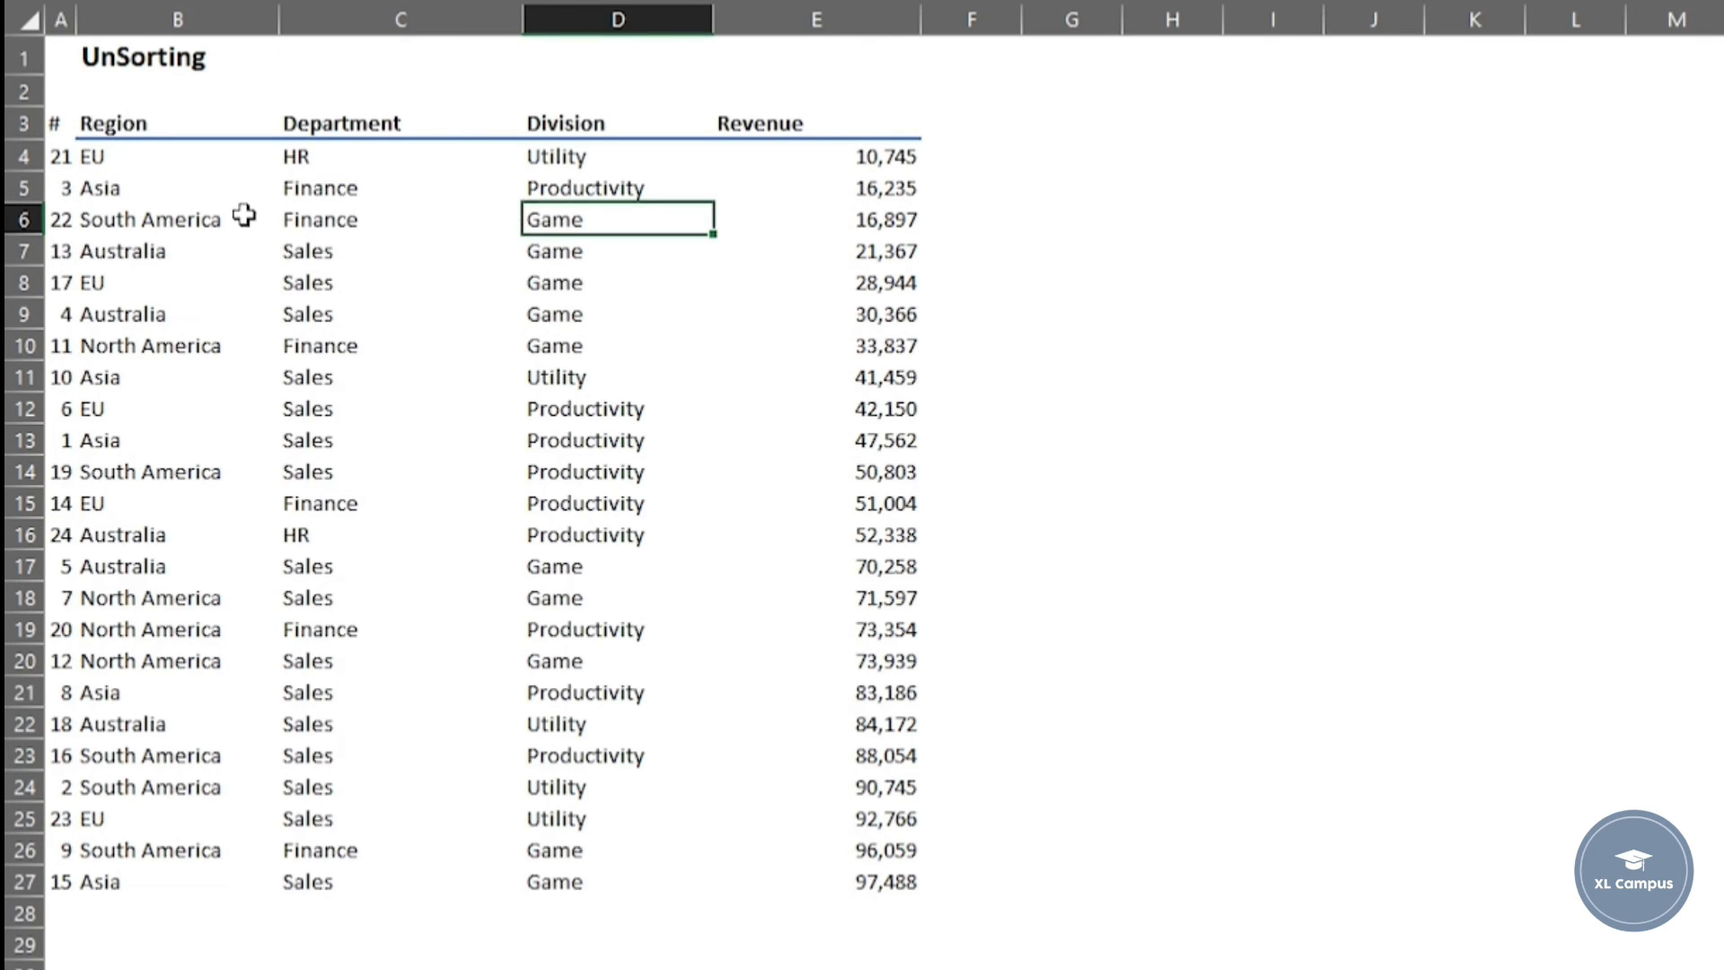
pyautogui.click(63, 166)
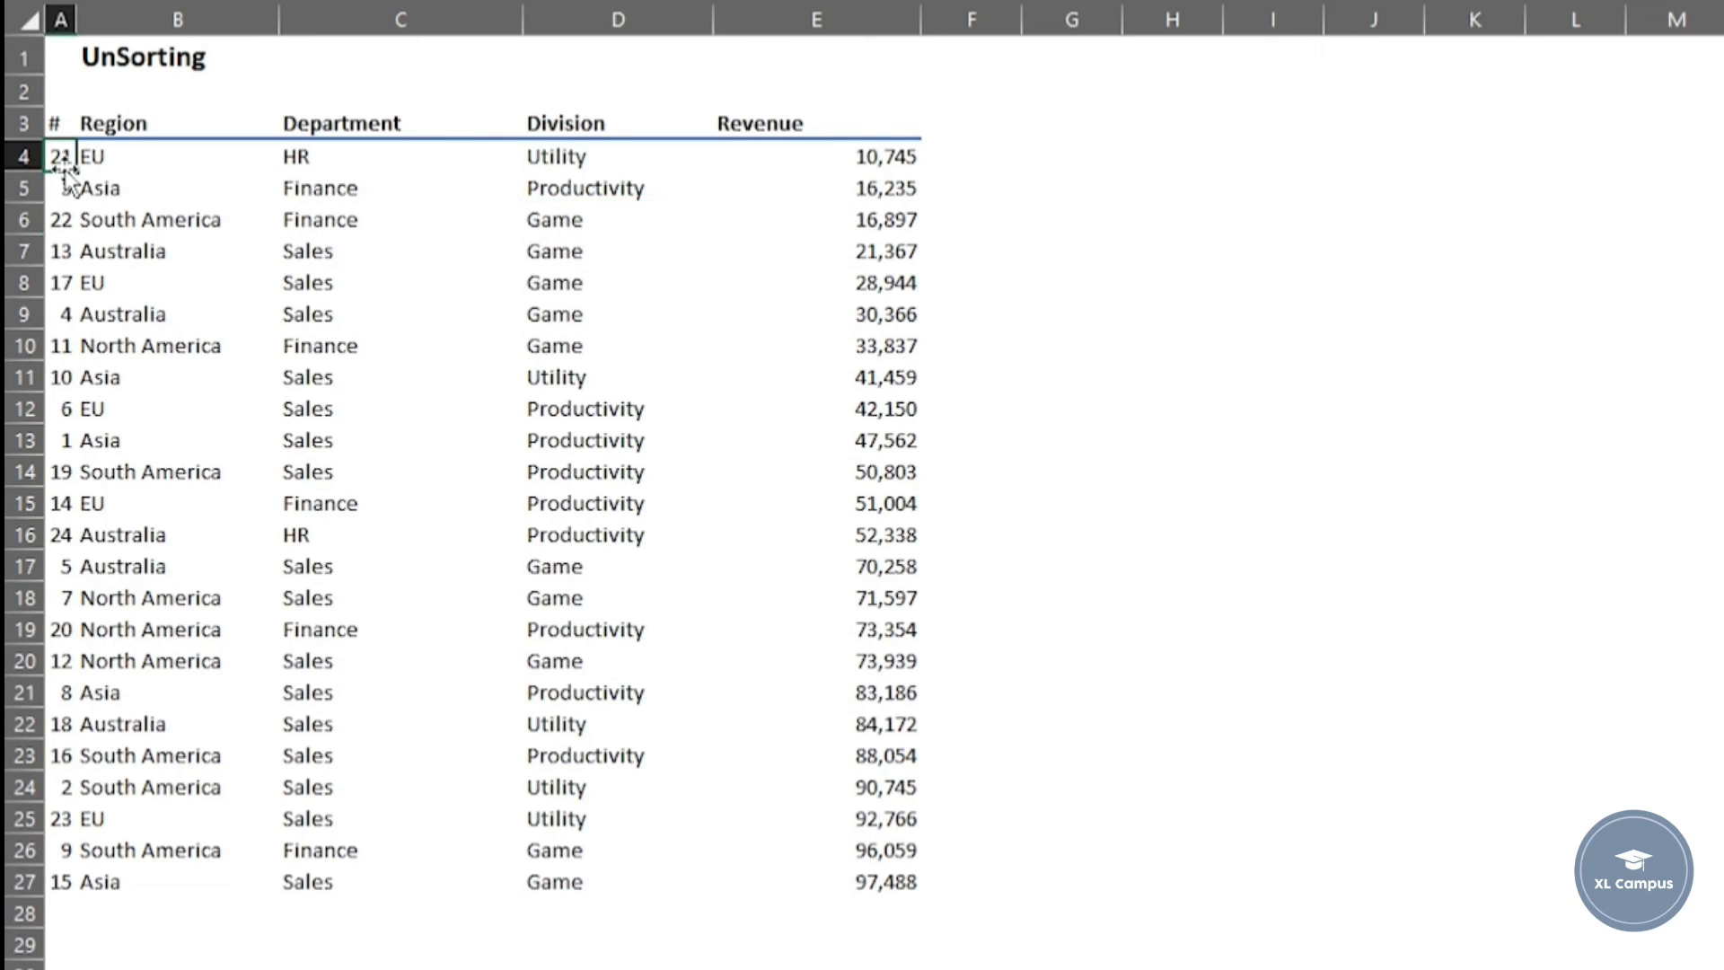
pyautogui.rightClick(61, 158)
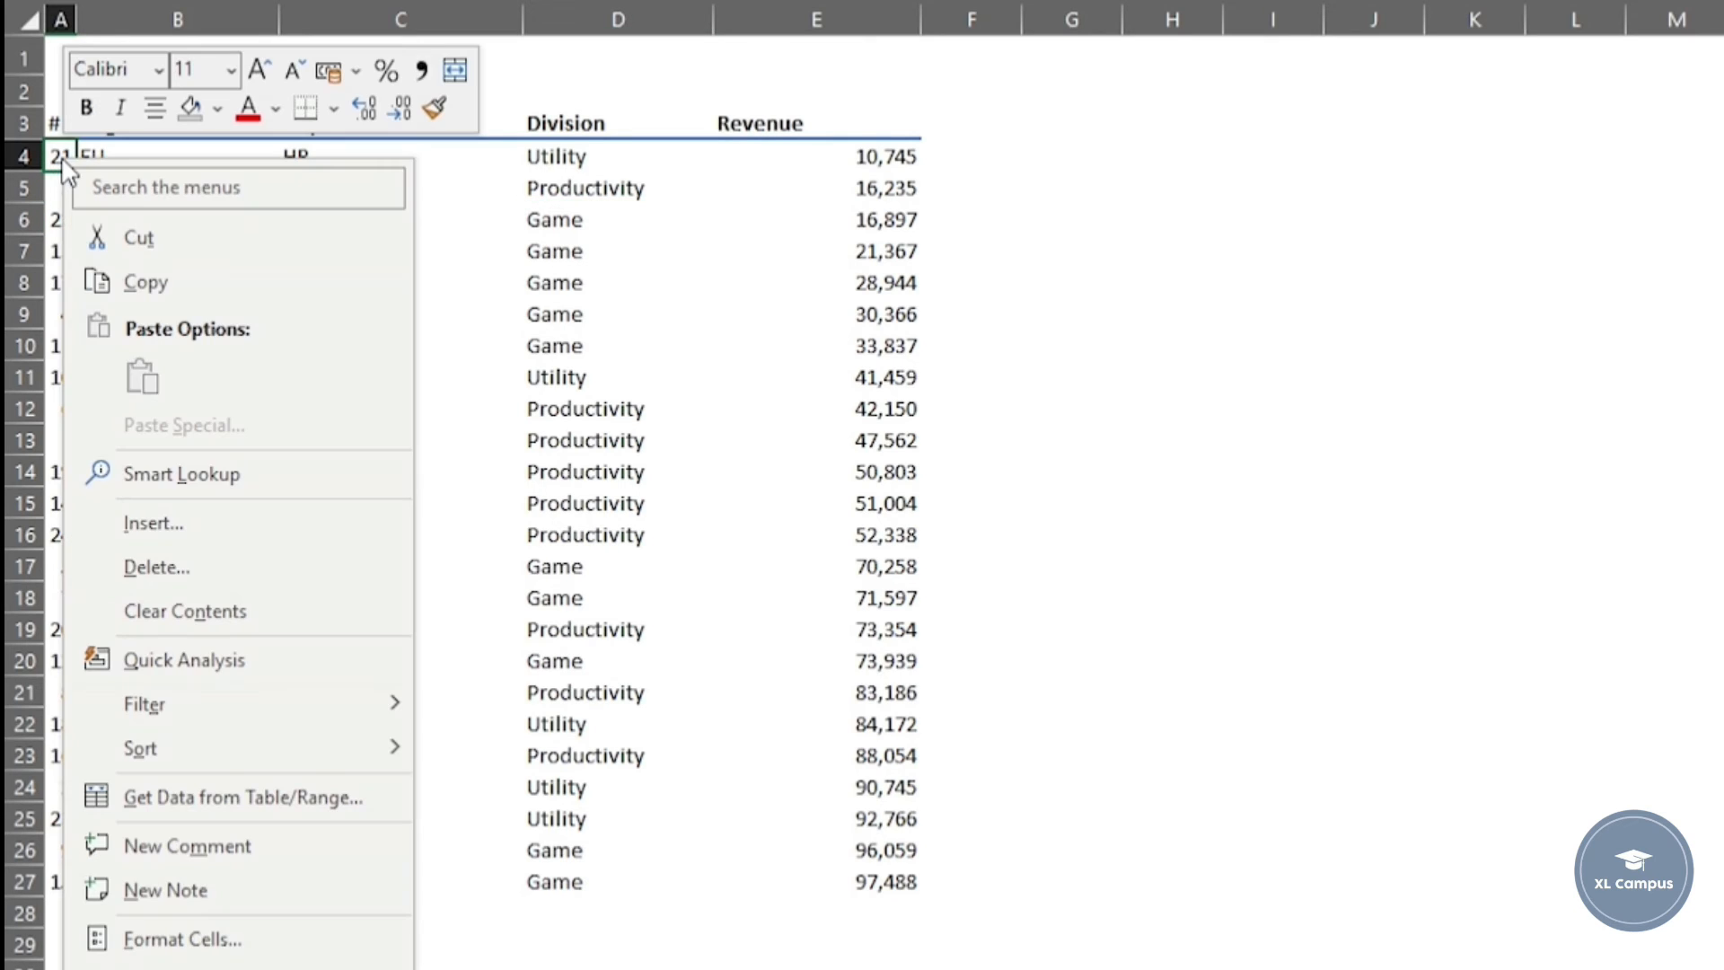
pyautogui.moveTo(297, 748)
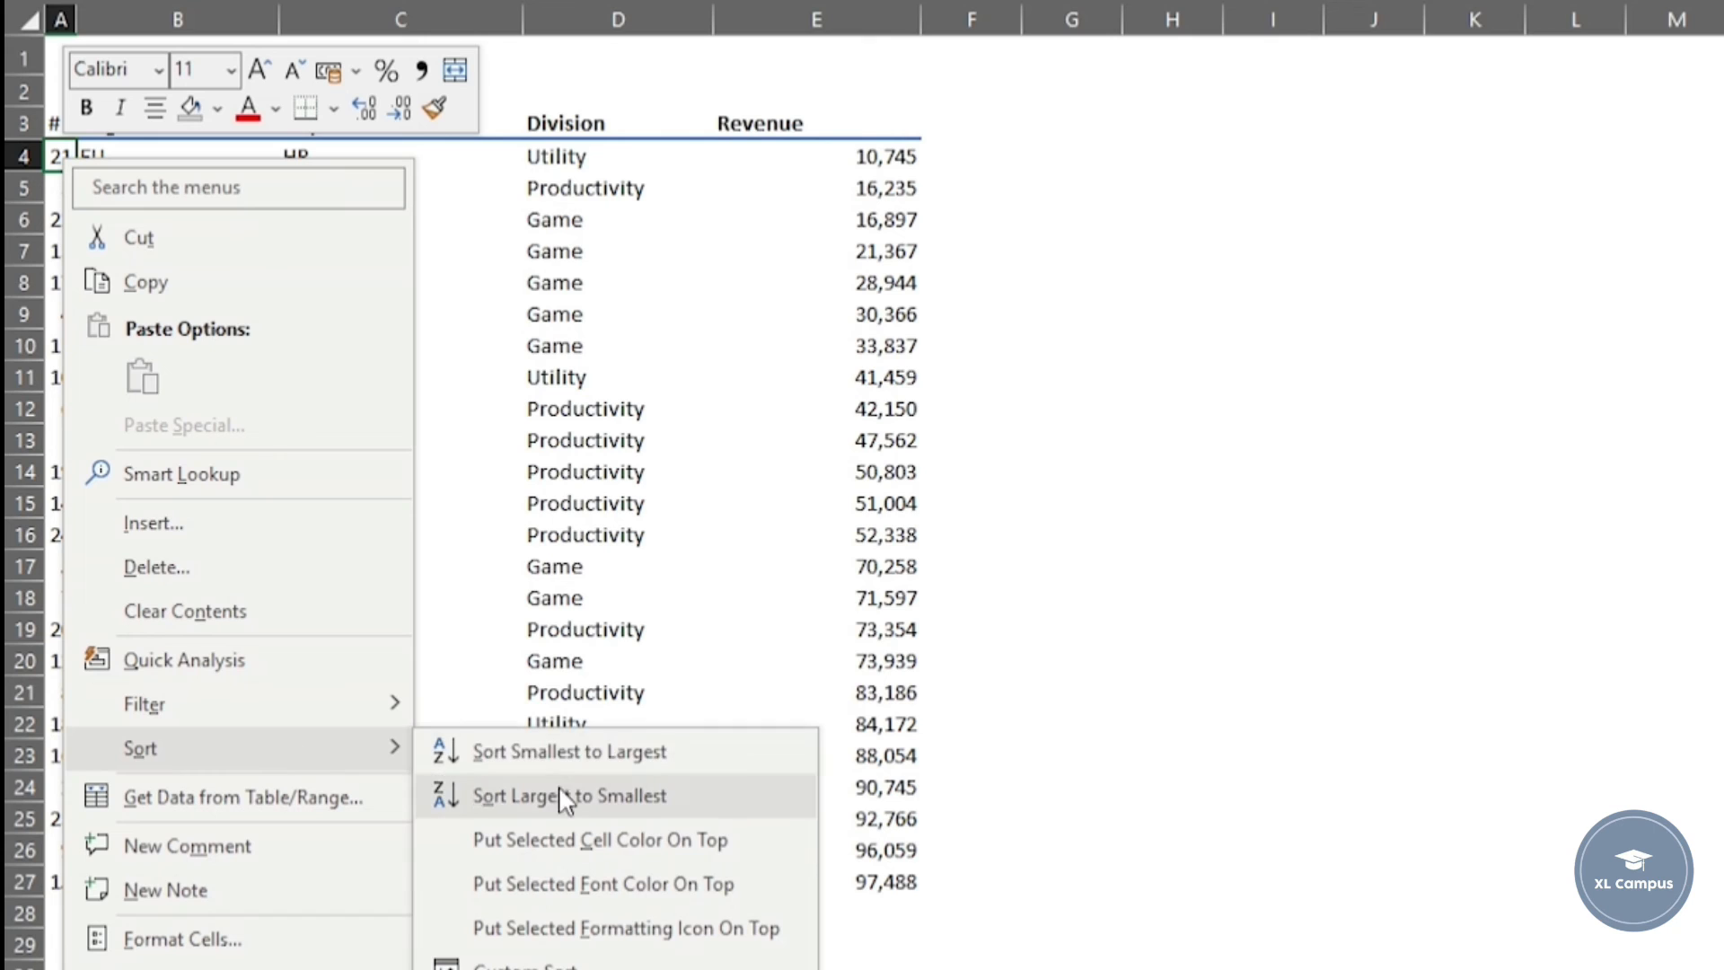
pyautogui.click(584, 756)
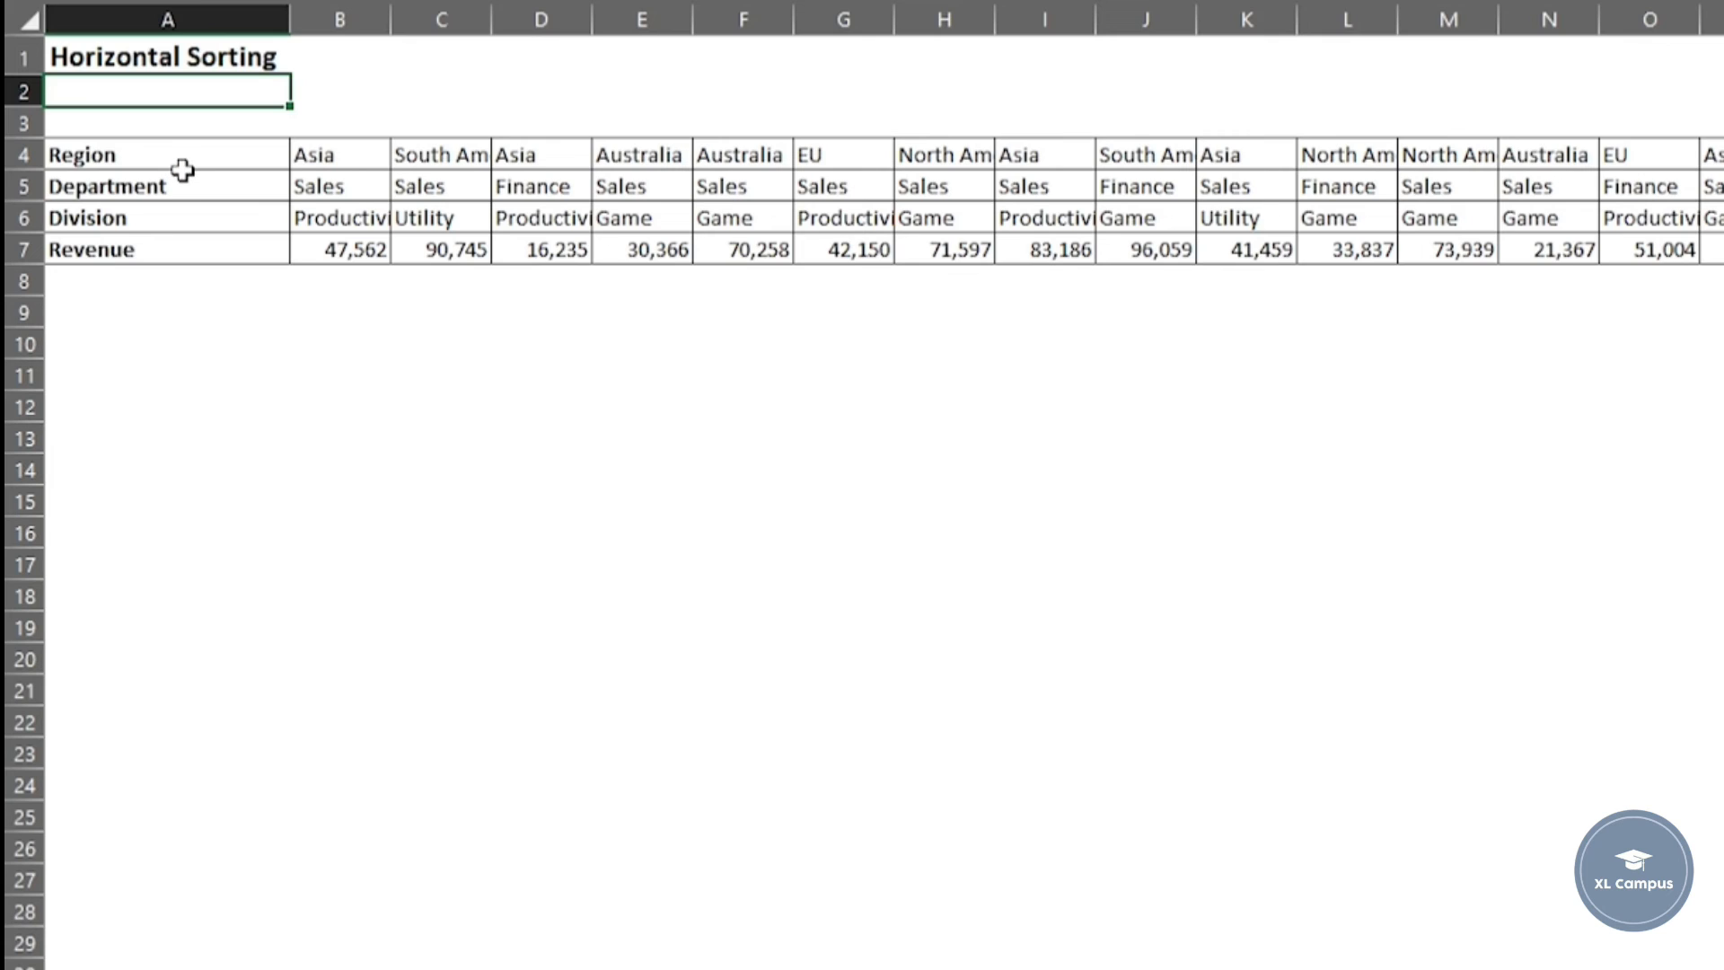
pyautogui.moveTo(183, 163); pyautogui.dragTo(174, 238)
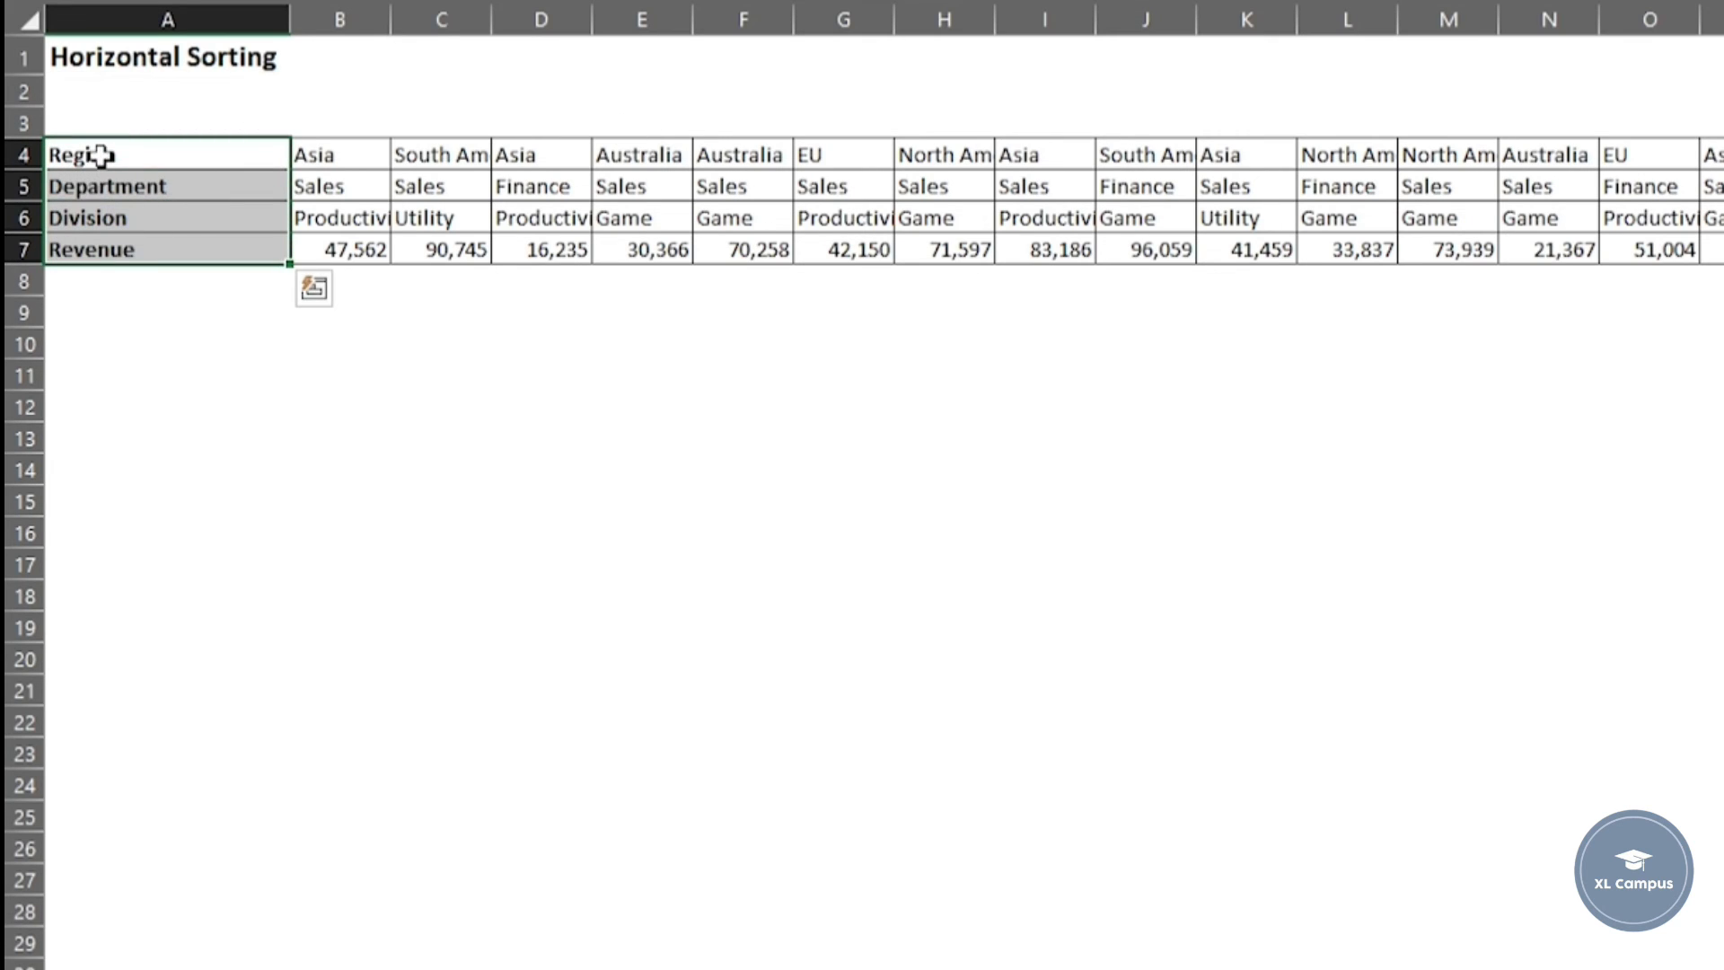
pyautogui.click(107, 277)
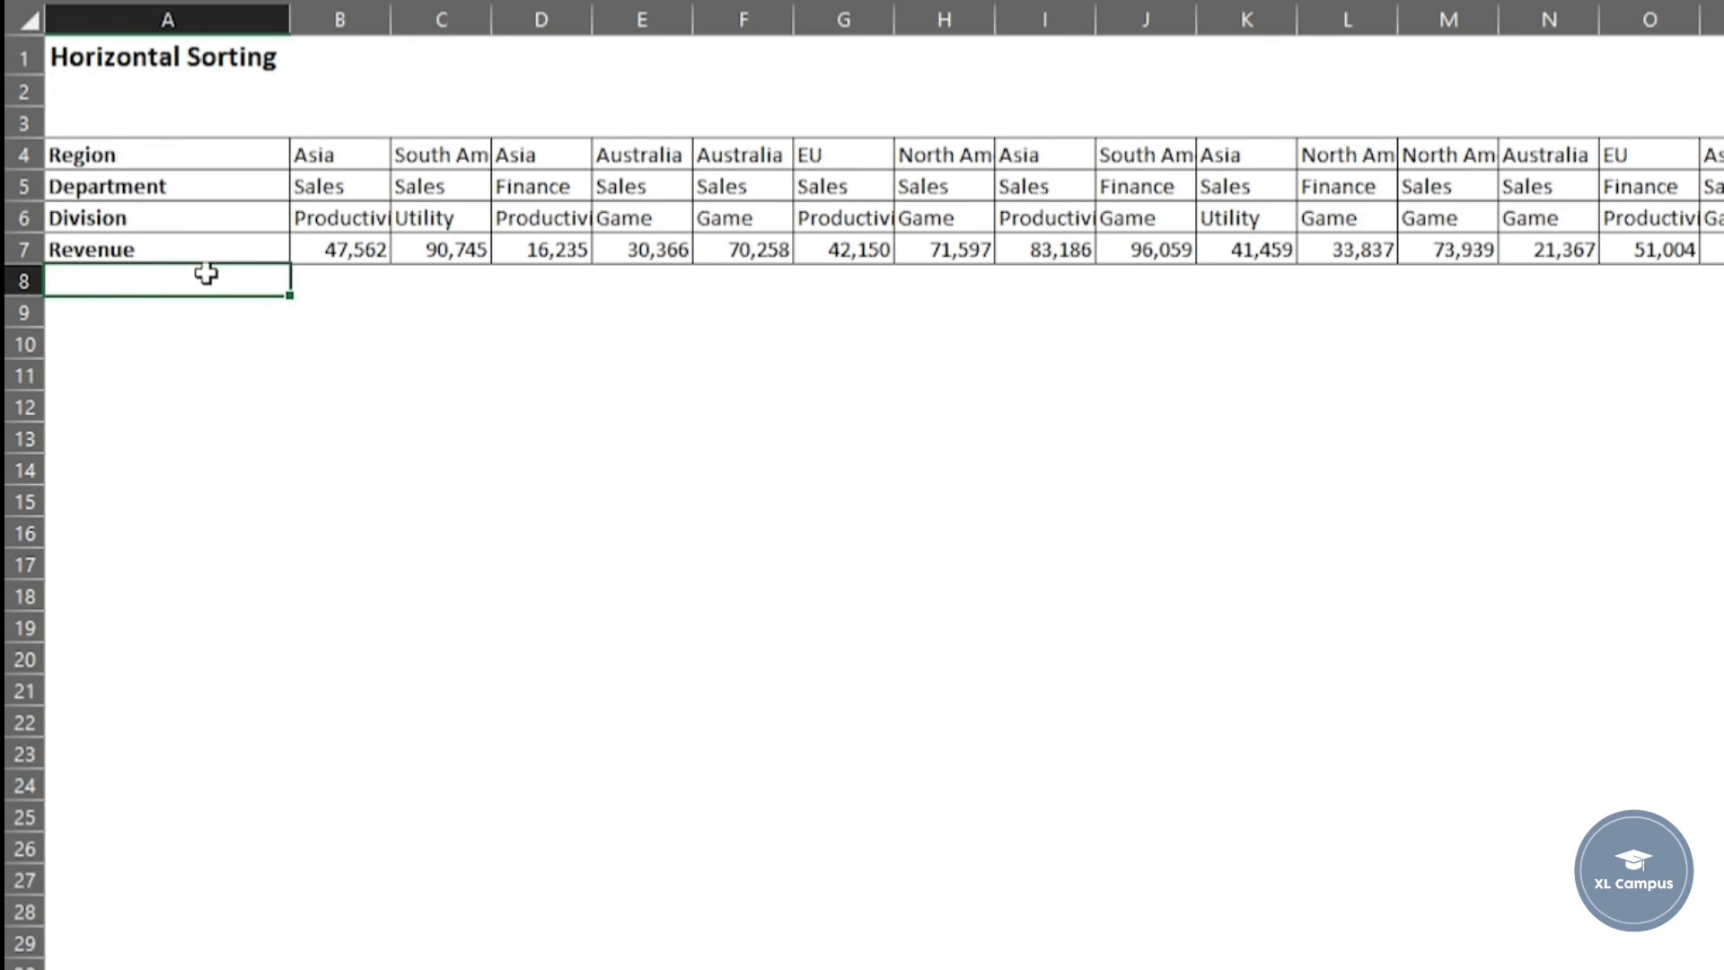
pyautogui.click(280, 156)
pyautogui.click(308, 157)
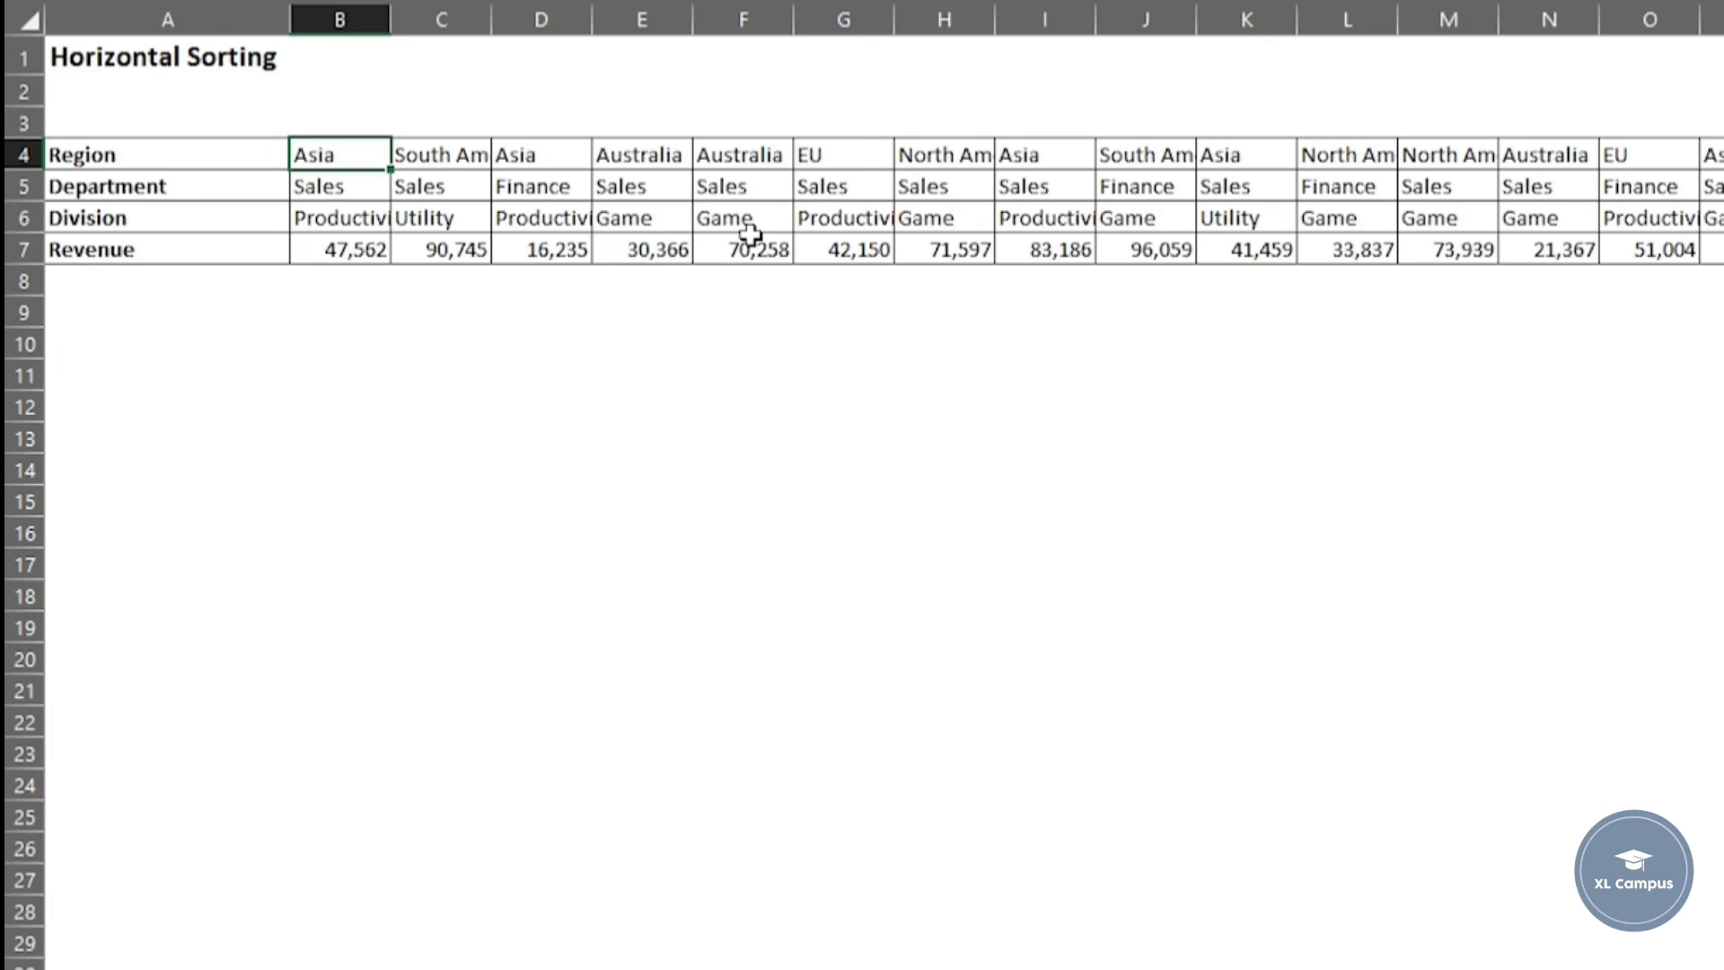
pyautogui.press('Down')
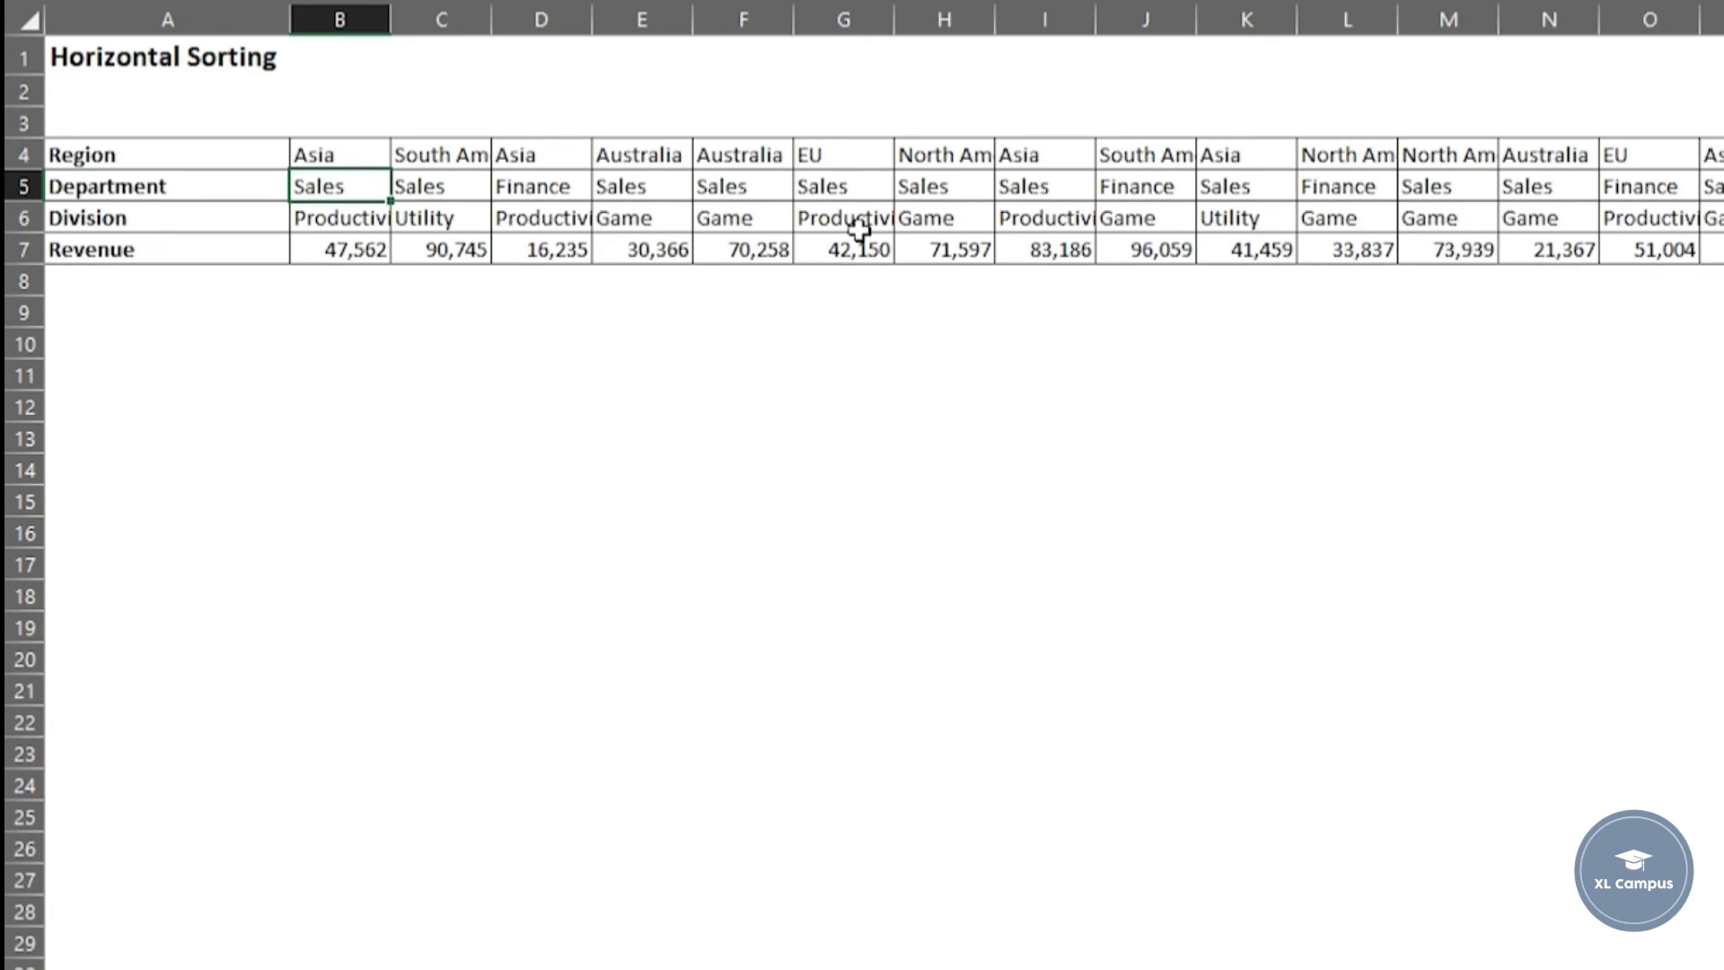
# - Select the horizontal table's data in rows 4 to 7 from column B onward, excluding the row labels, and open the custom sort
pyautogui.click(325, 241)
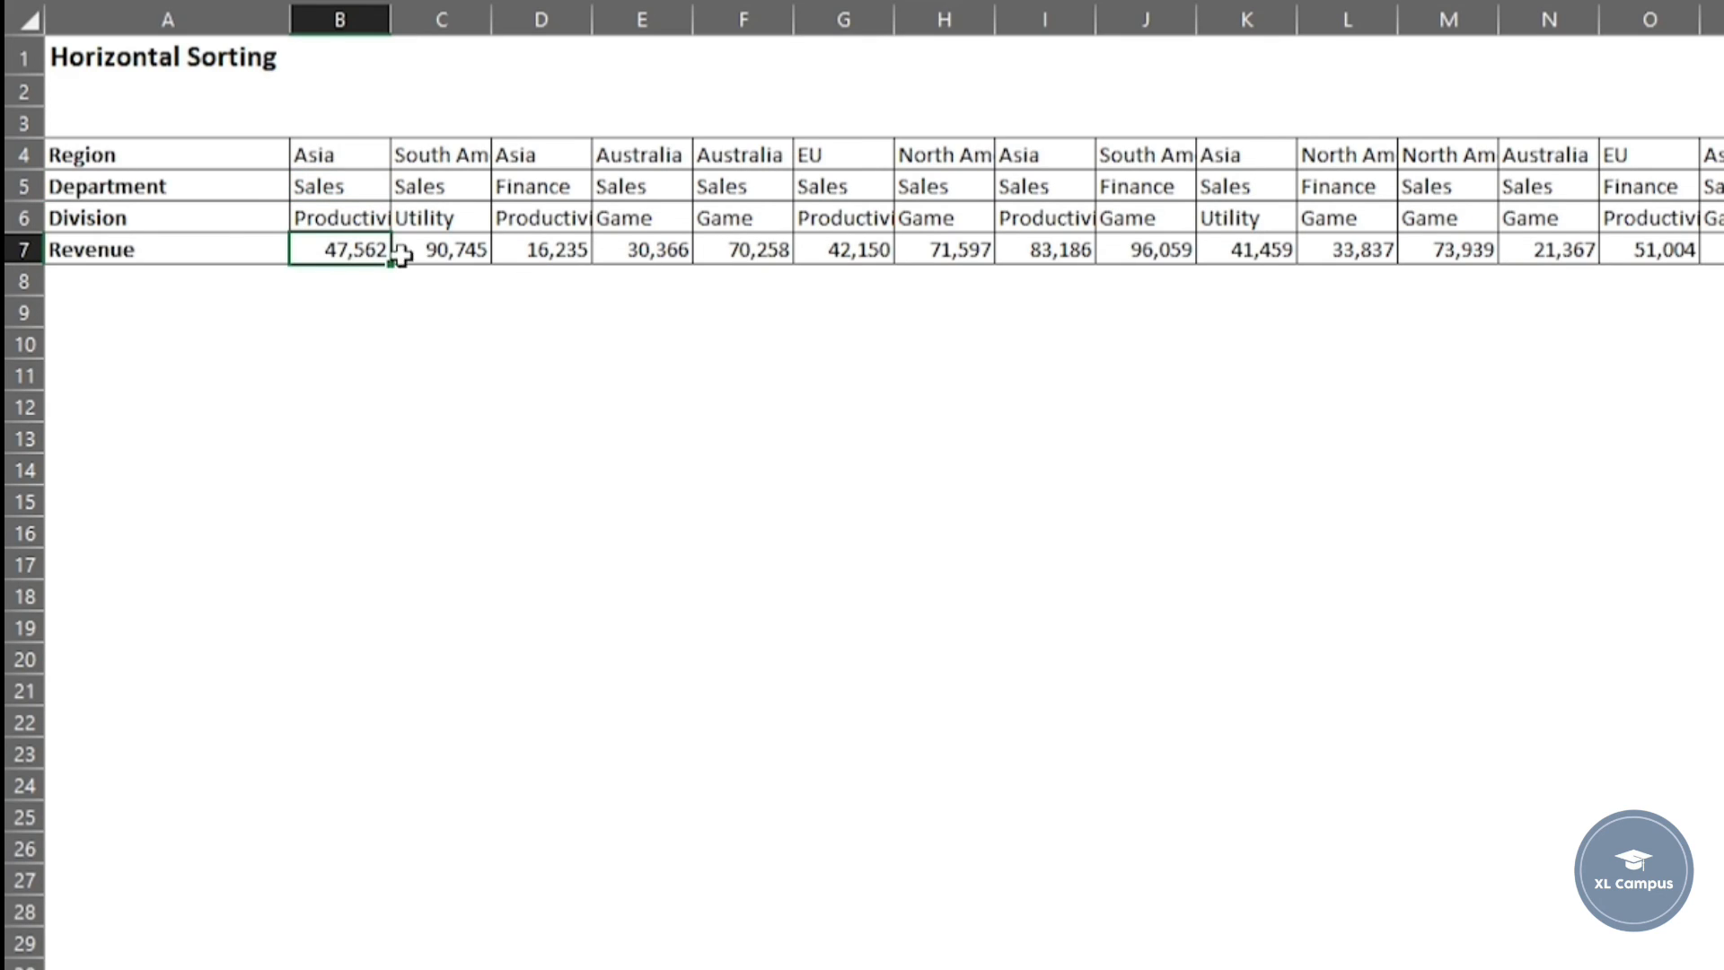
pyautogui.hotkey('ctrl', 'Up')
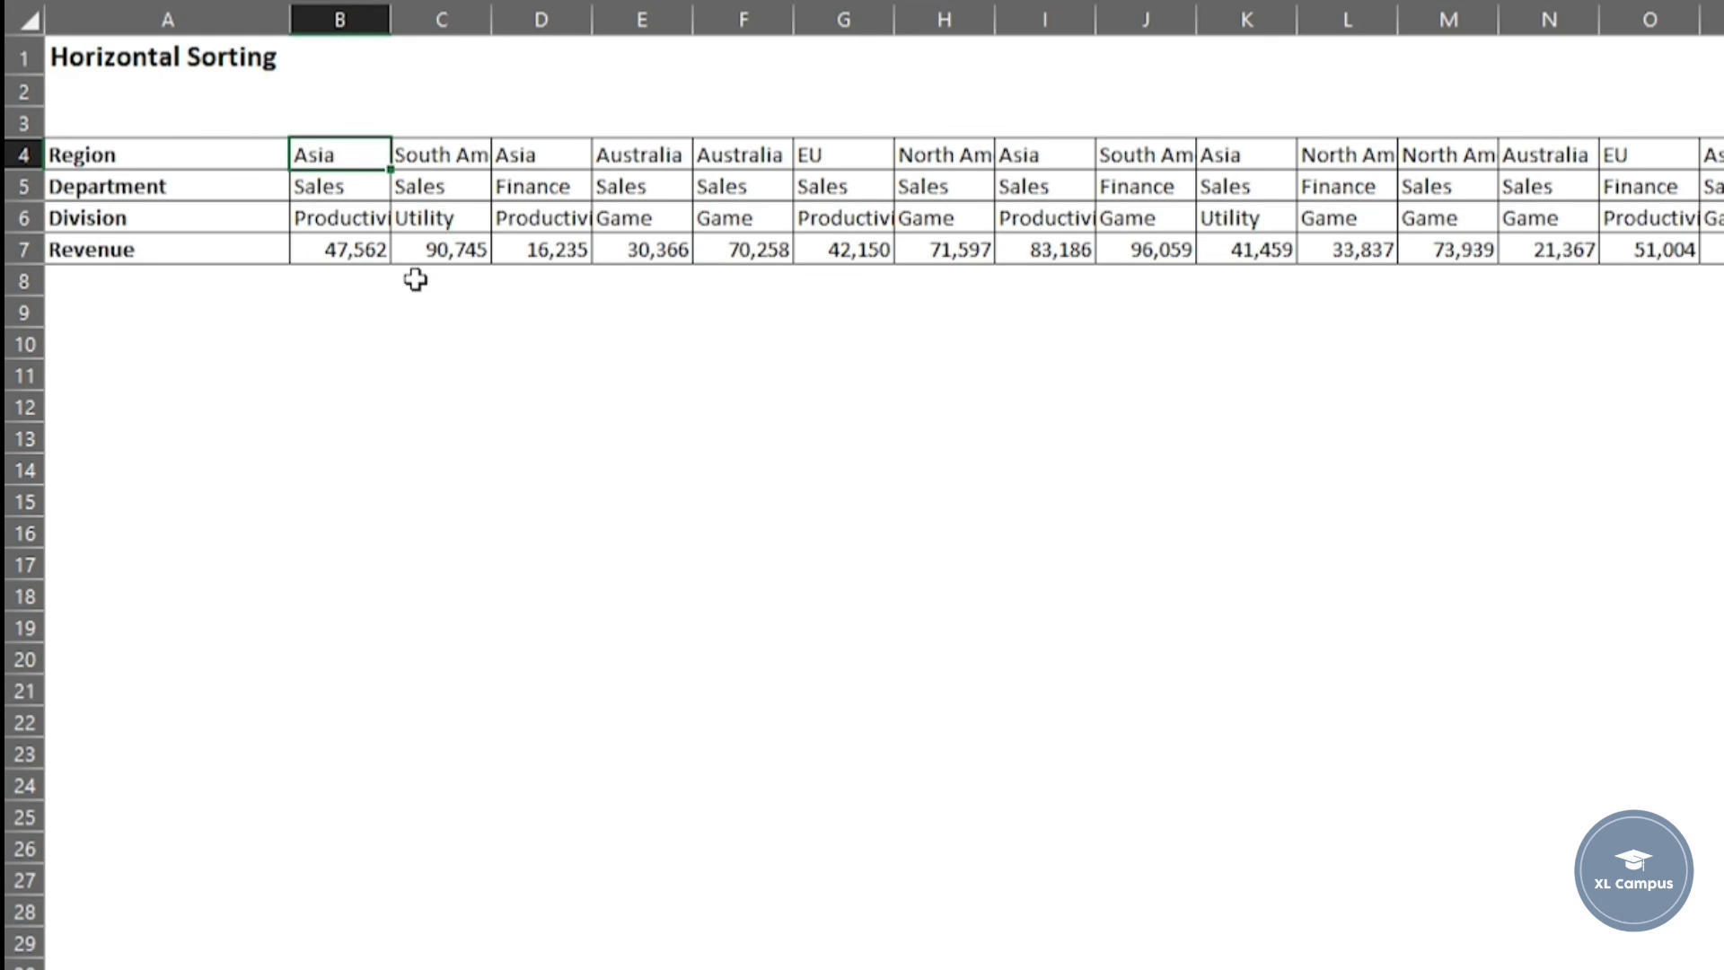
pyautogui.hotkey('ctrl', 'shift', 'Down')
pyautogui.hotkey('ctrl', 'shift', 'Right')
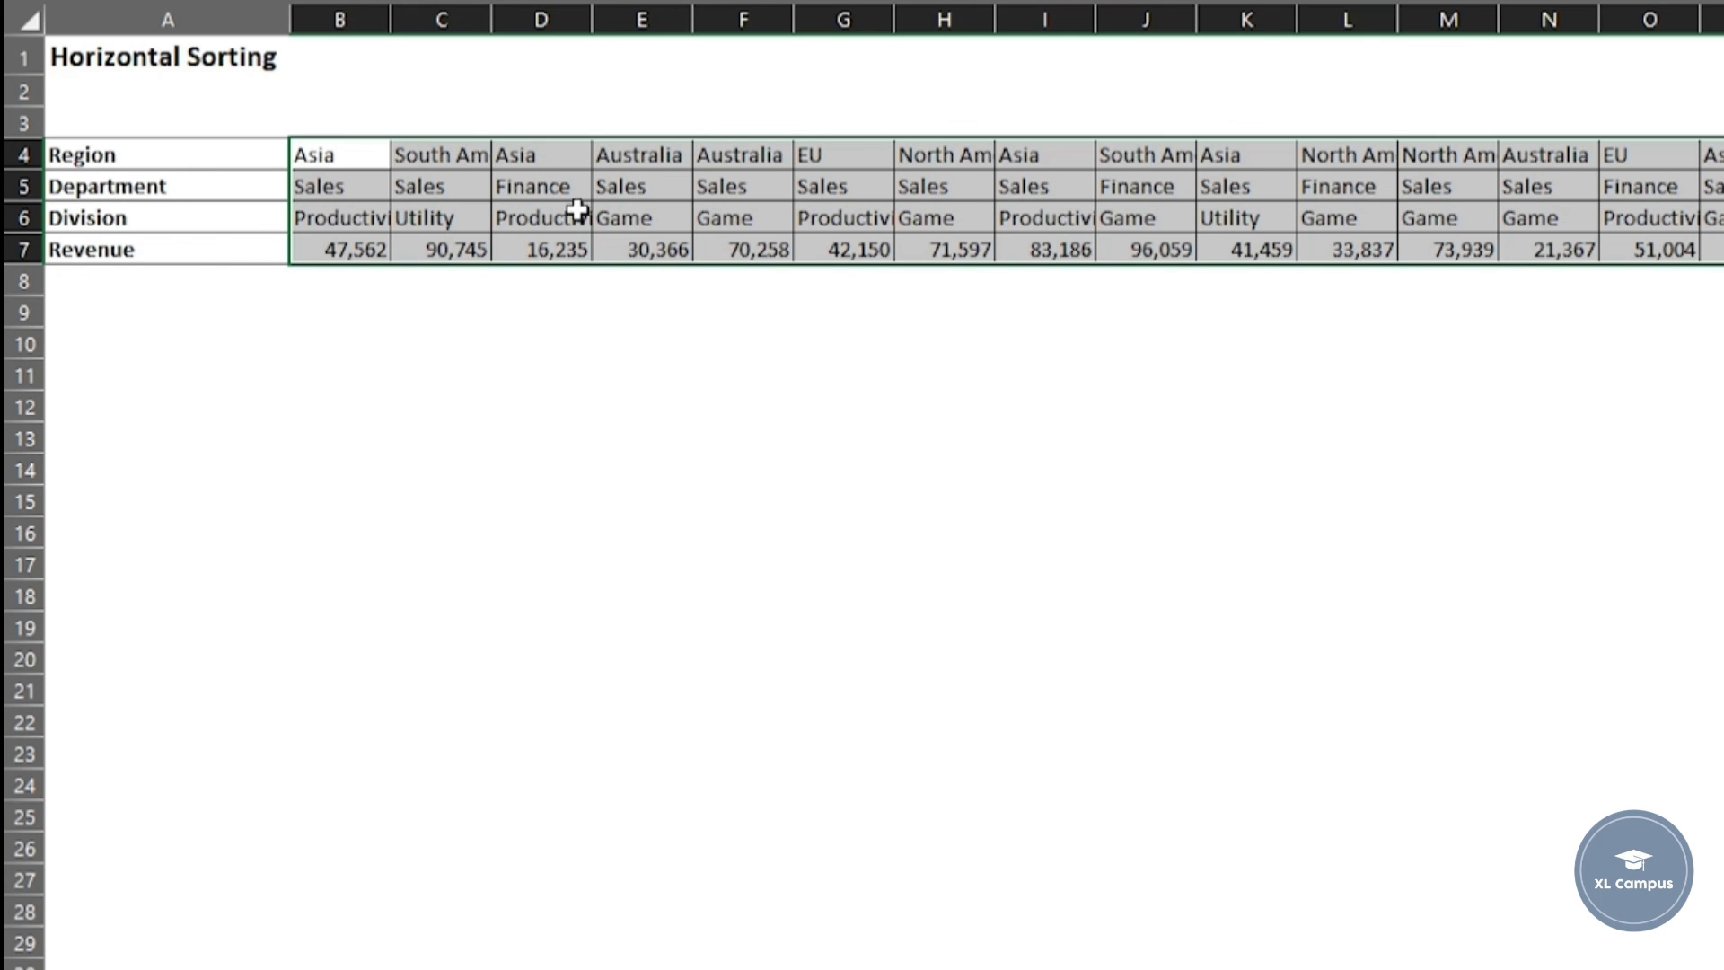
pyautogui.rightClick(370, 165)
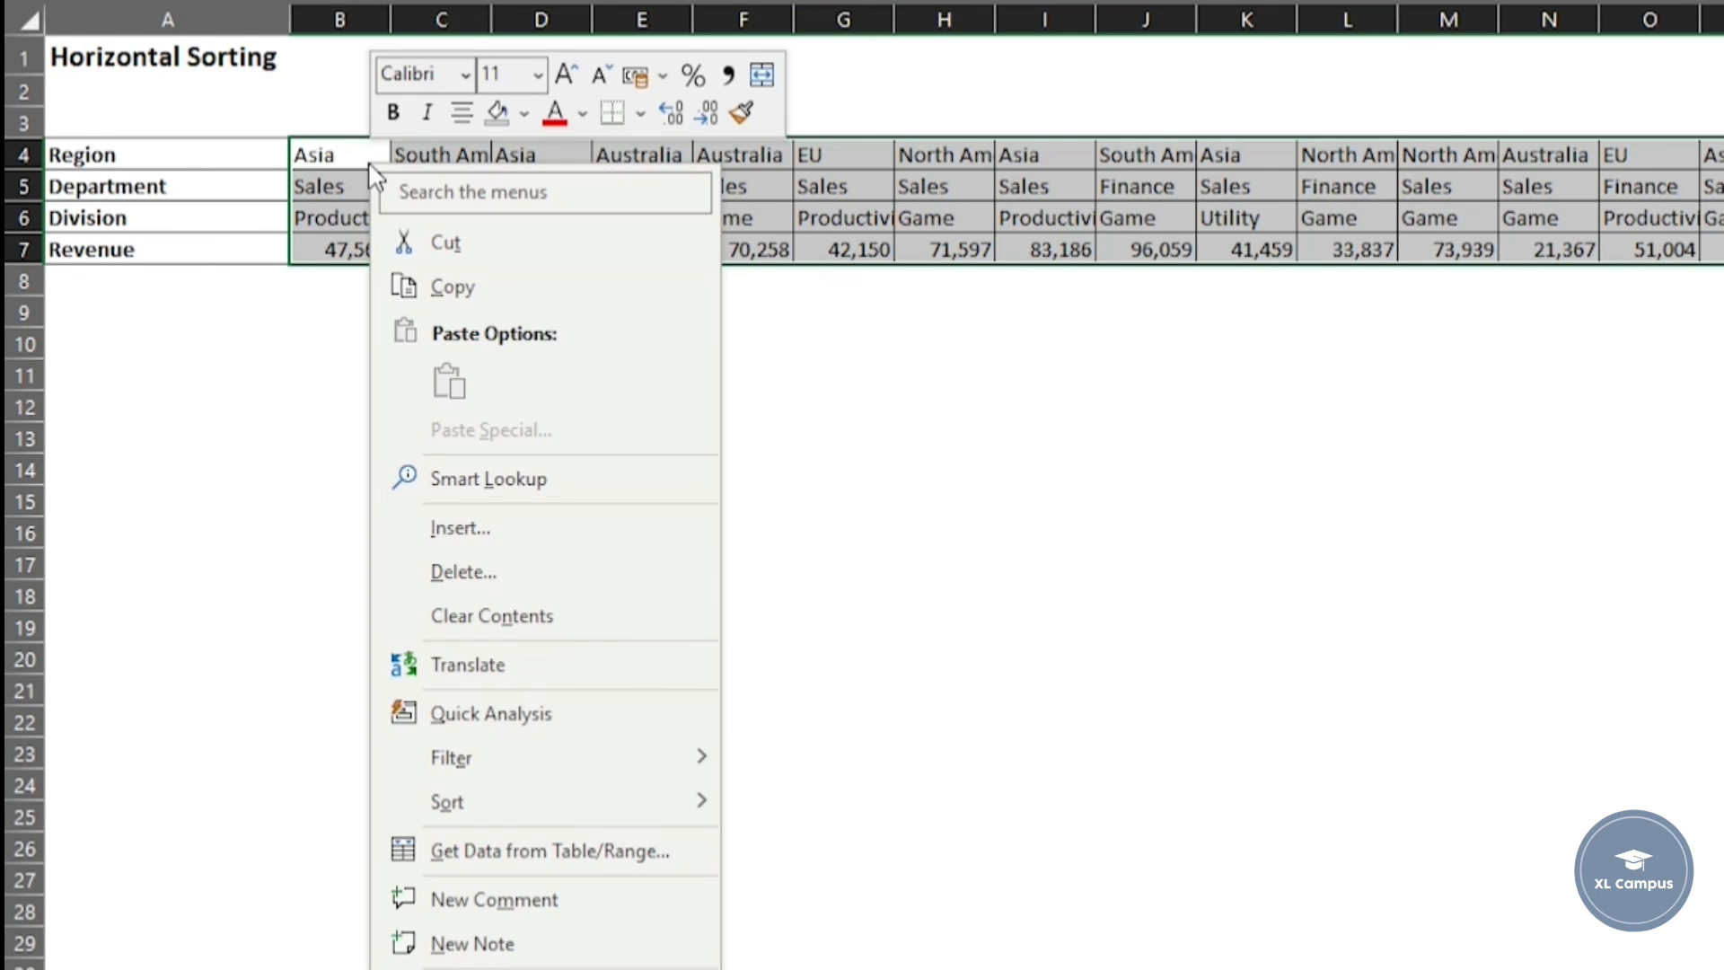
pyautogui.moveTo(634, 798)
pyautogui.click(876, 802)
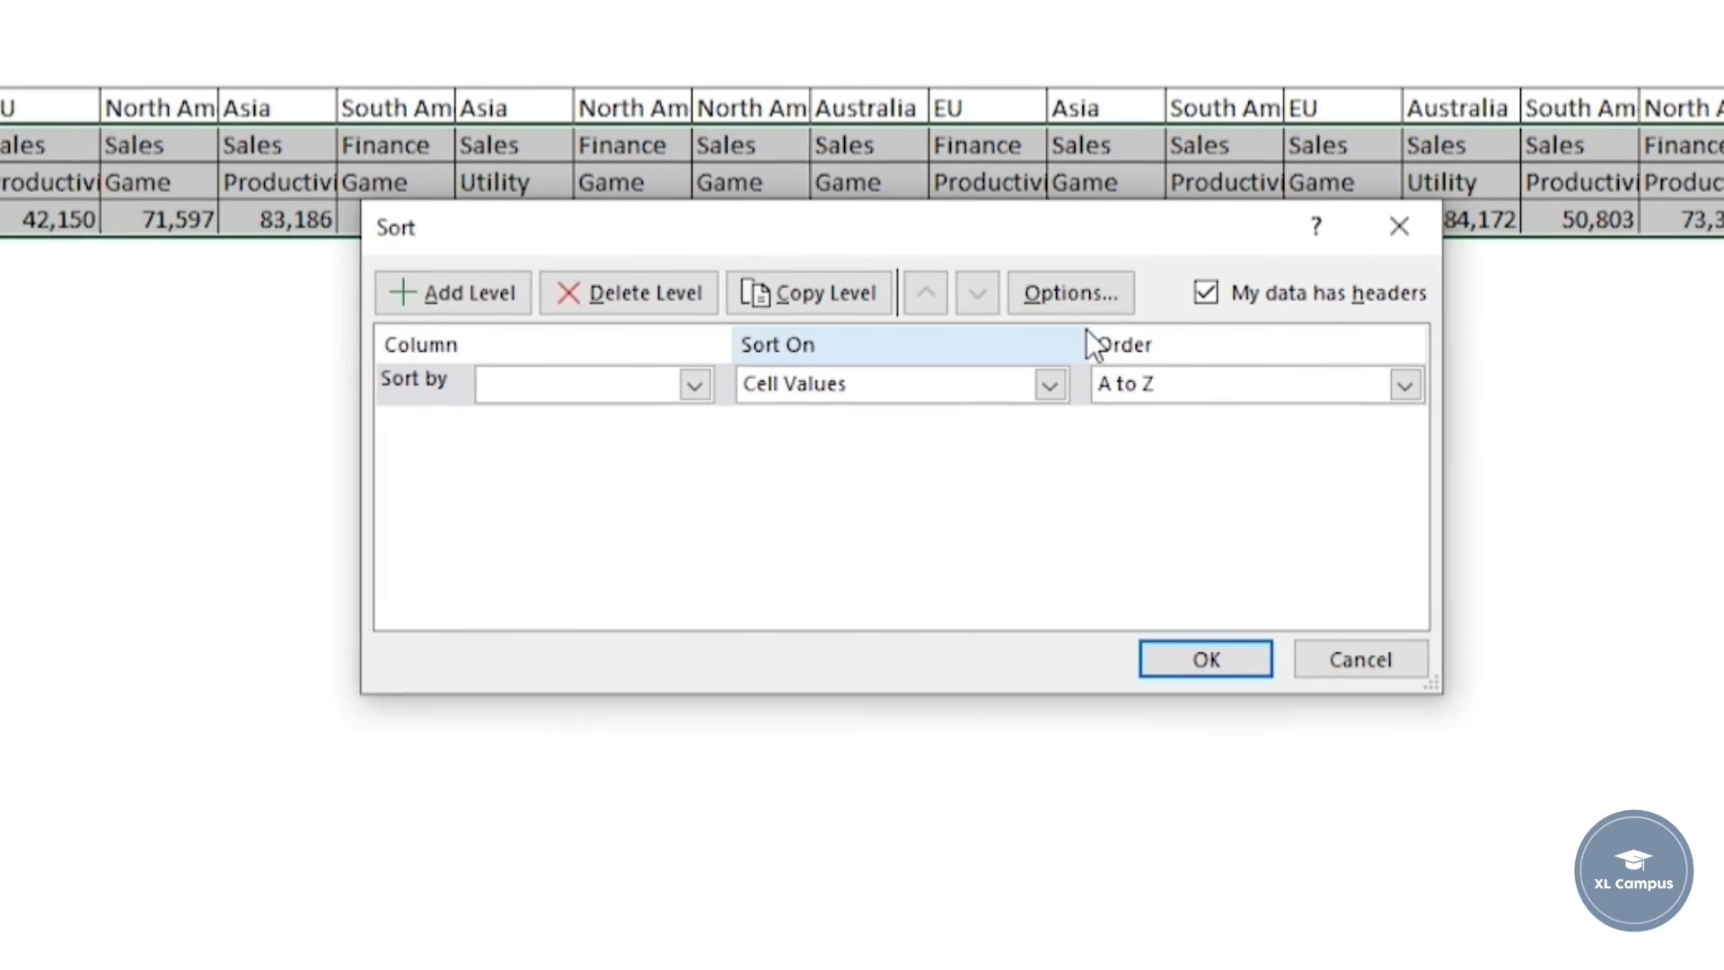
# - Set the sort orientation to left to right in the sort options
pyautogui.click(1095, 305)
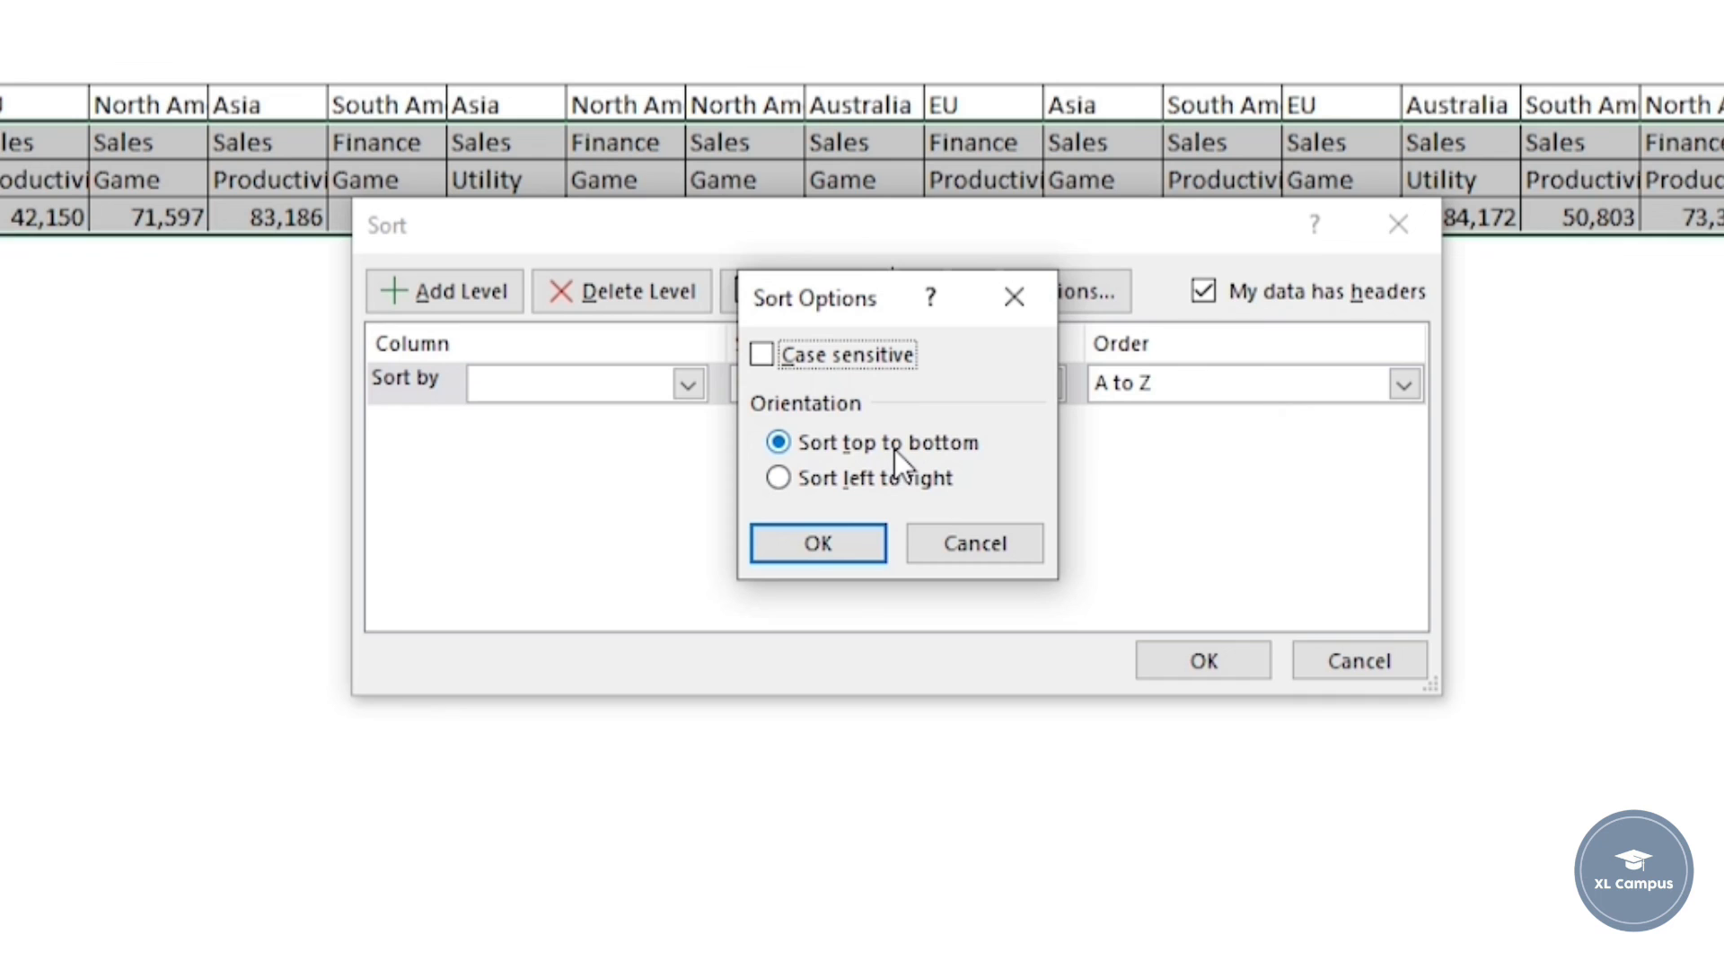
pyautogui.click(848, 488)
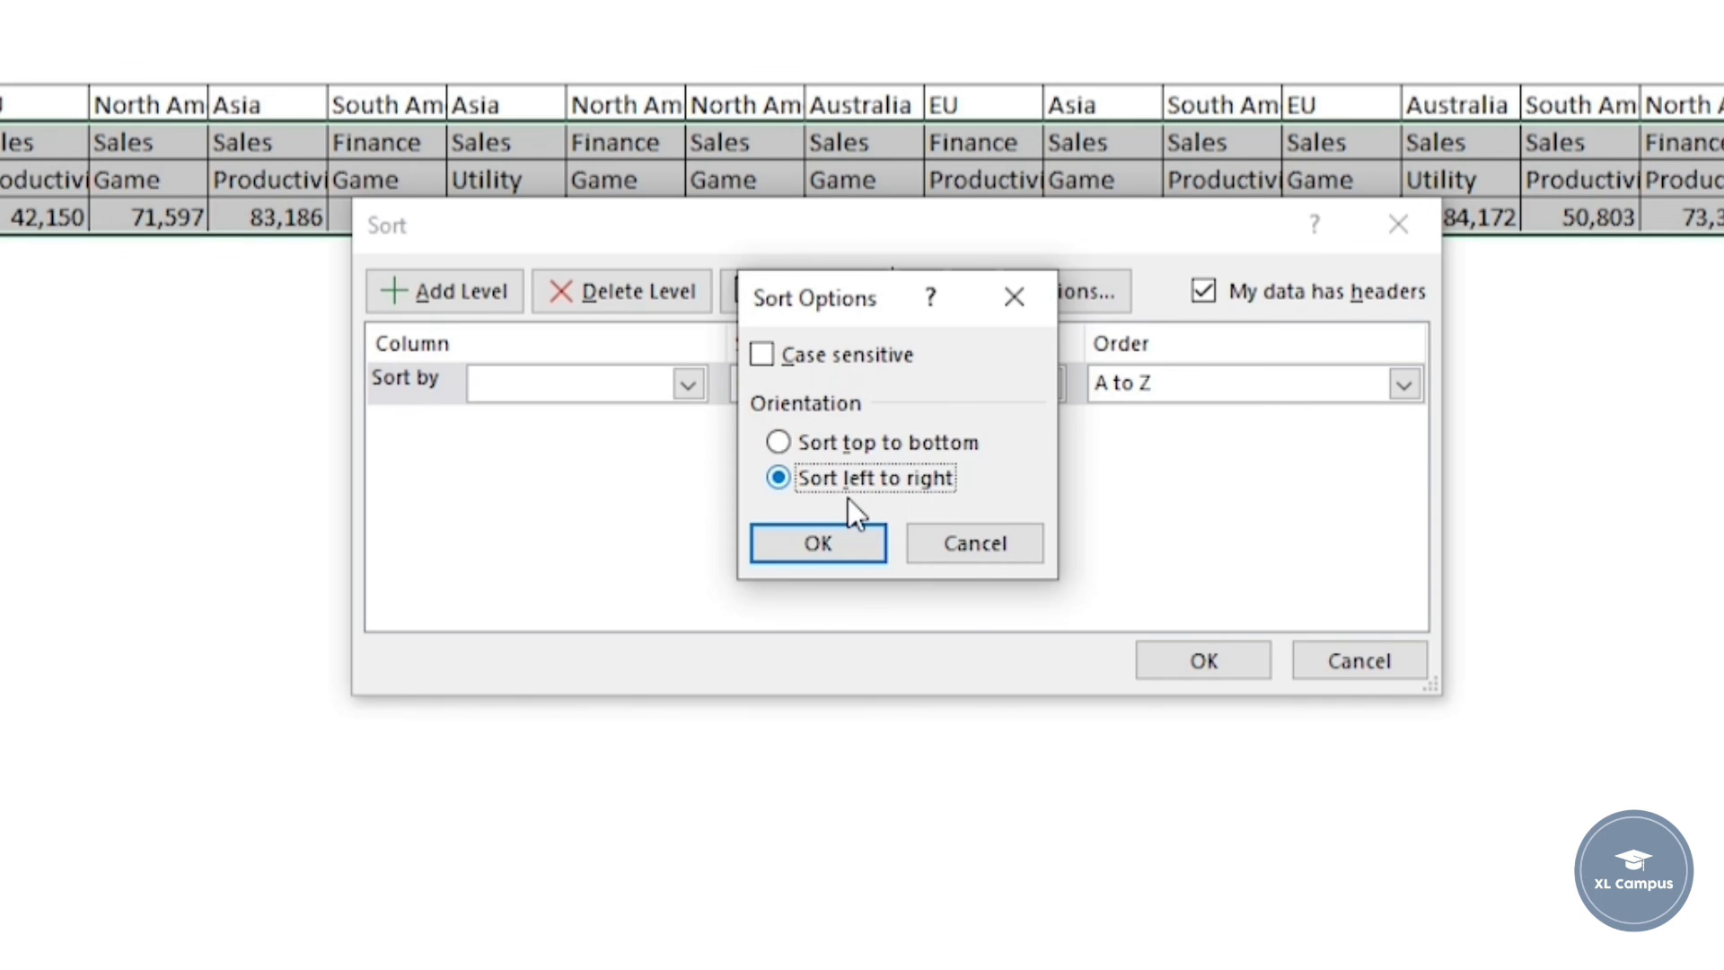
pyautogui.click(846, 552)
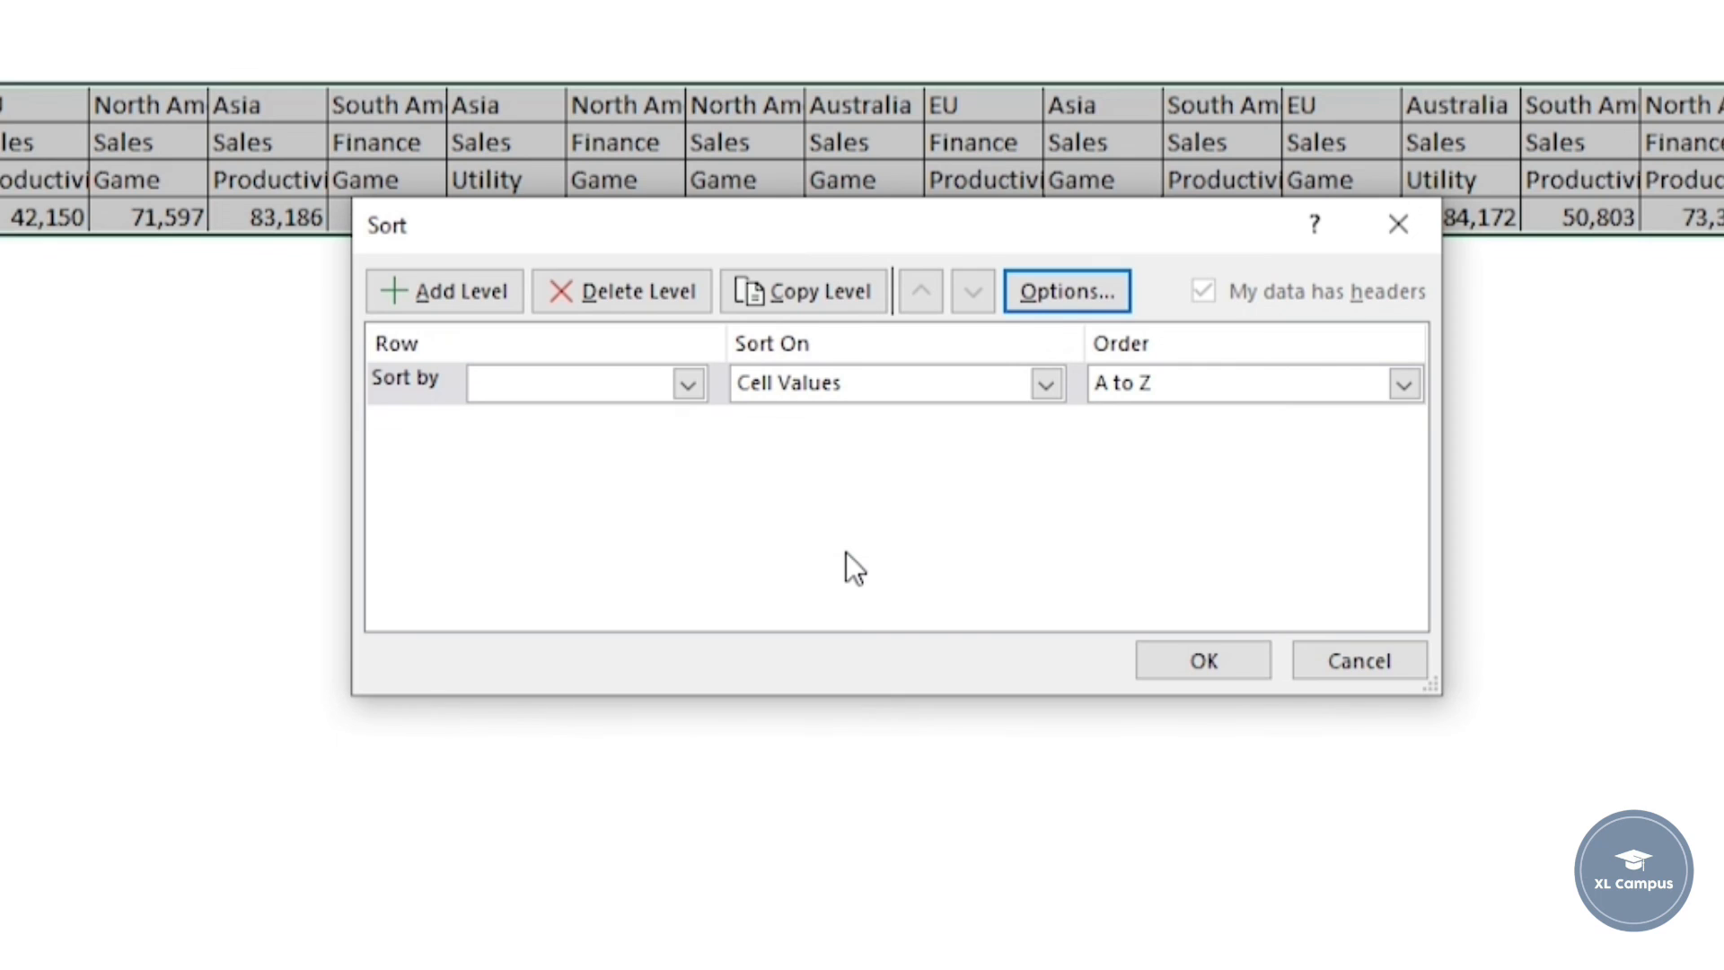
# - Sort the selected columns by the Row 7 cell values from largest to smallest, and deselect the range
pyautogui.click(687, 384)
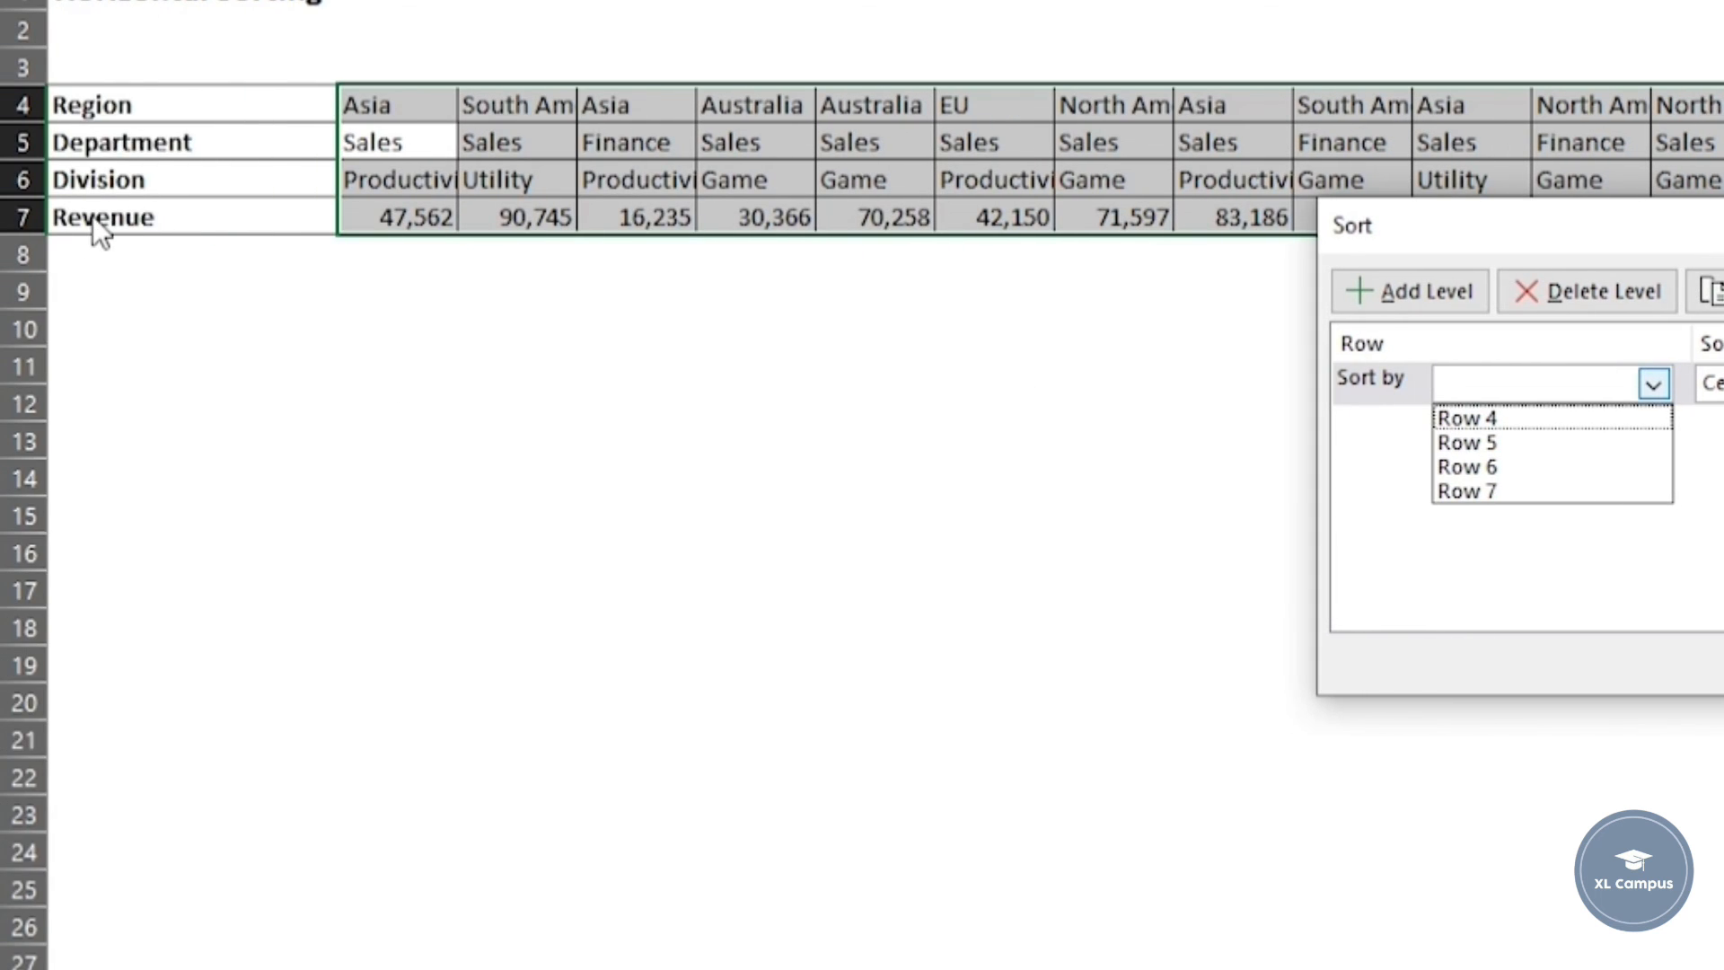
pyautogui.click(1524, 491)
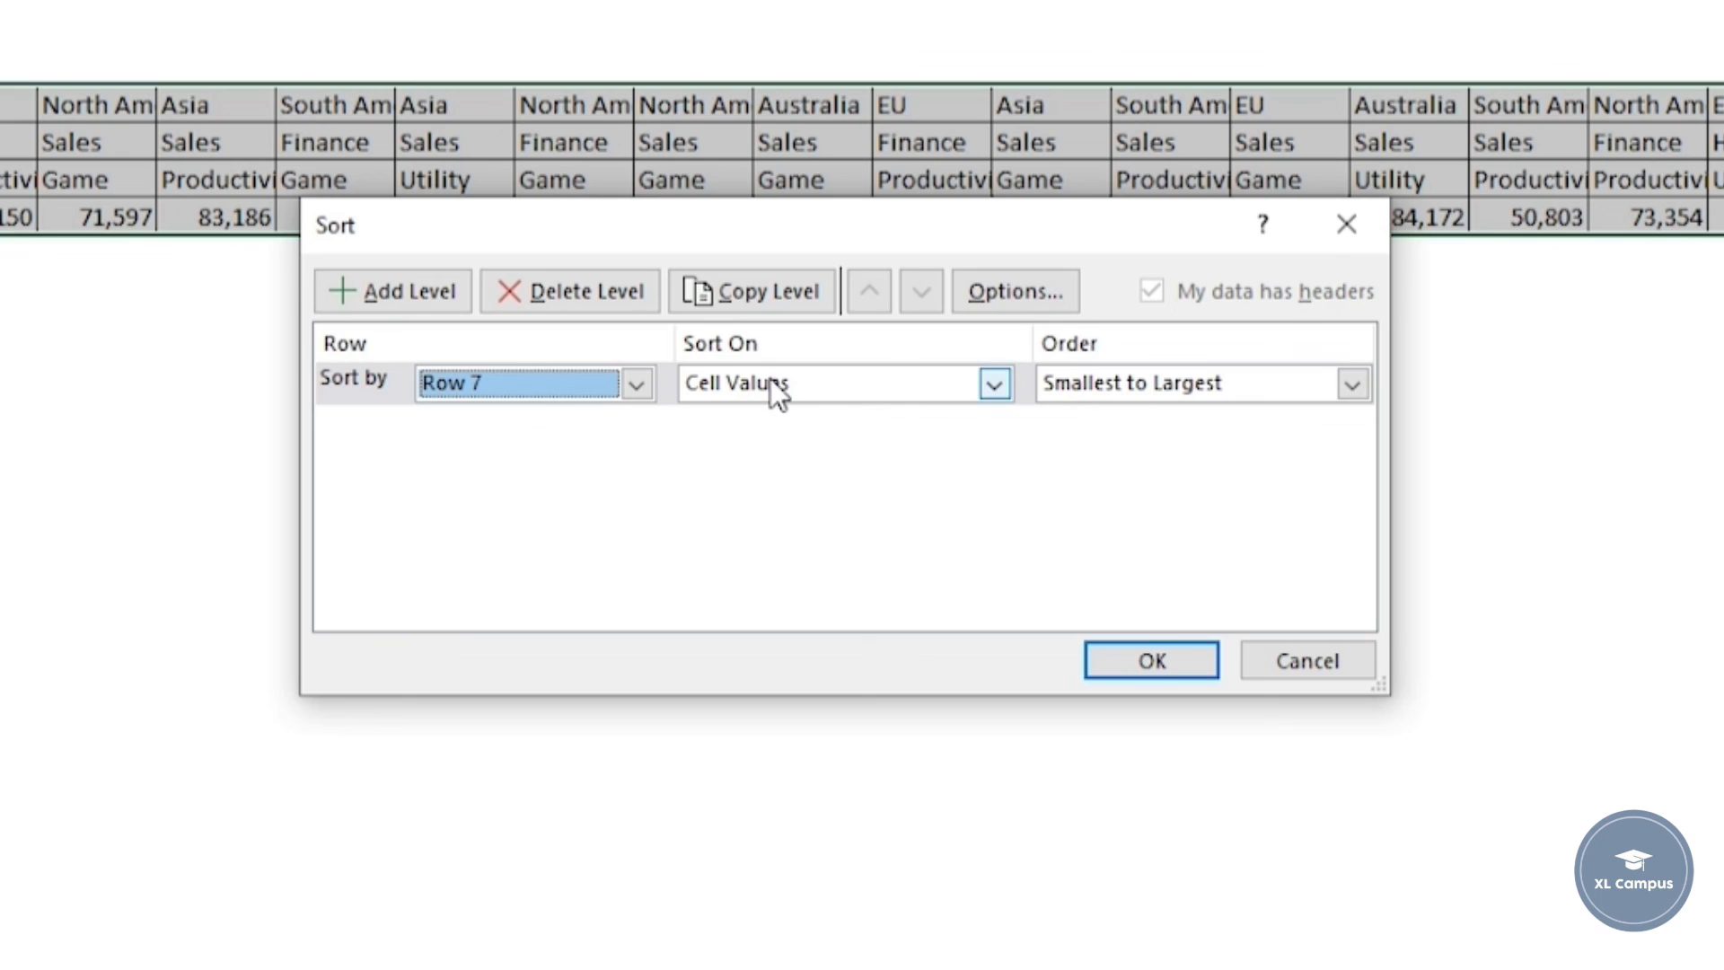
pyautogui.click(1114, 377)
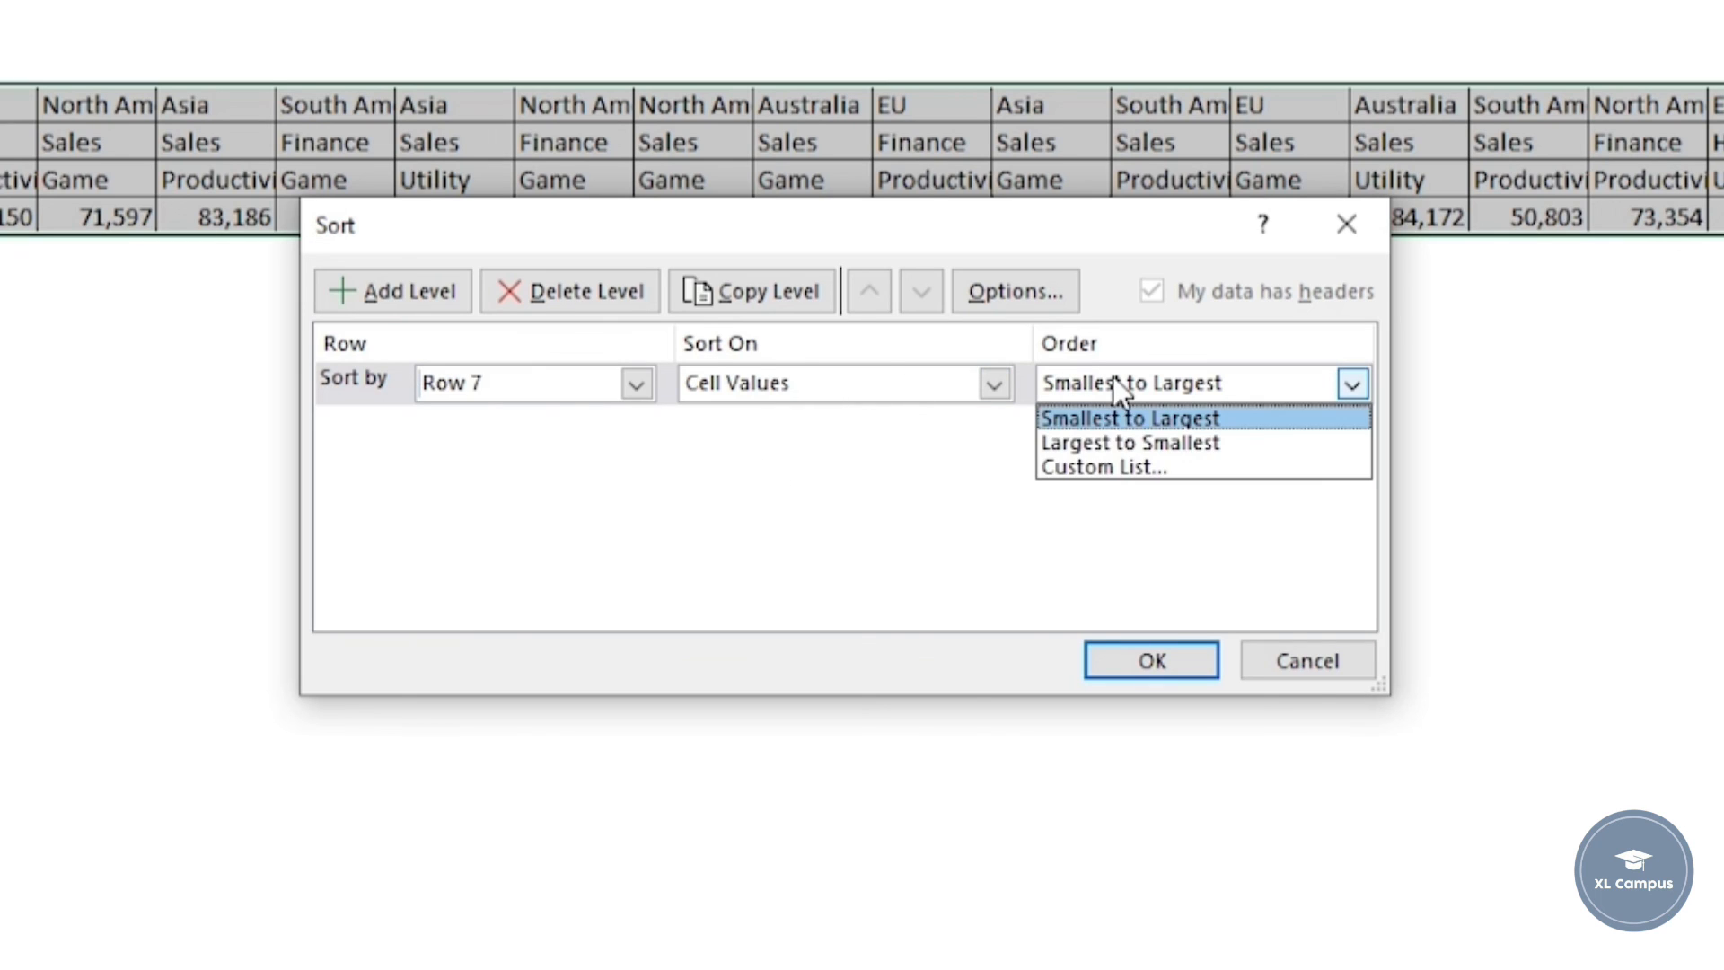
pyautogui.click(1117, 435)
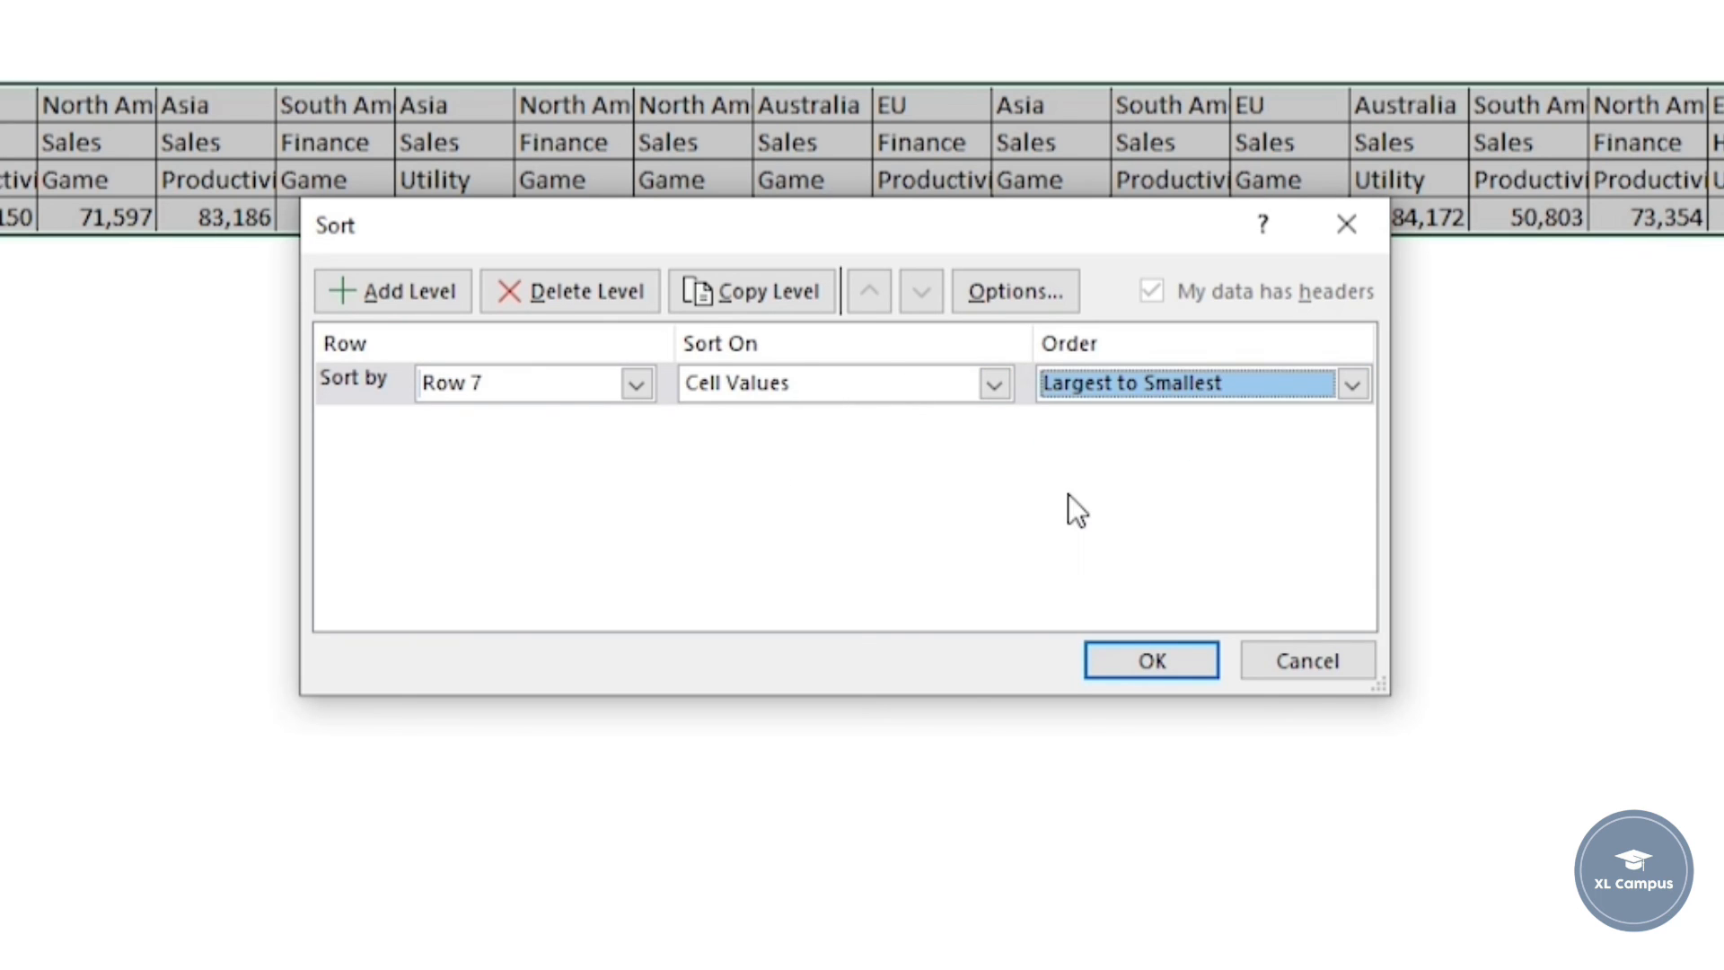
pyautogui.click(1144, 661)
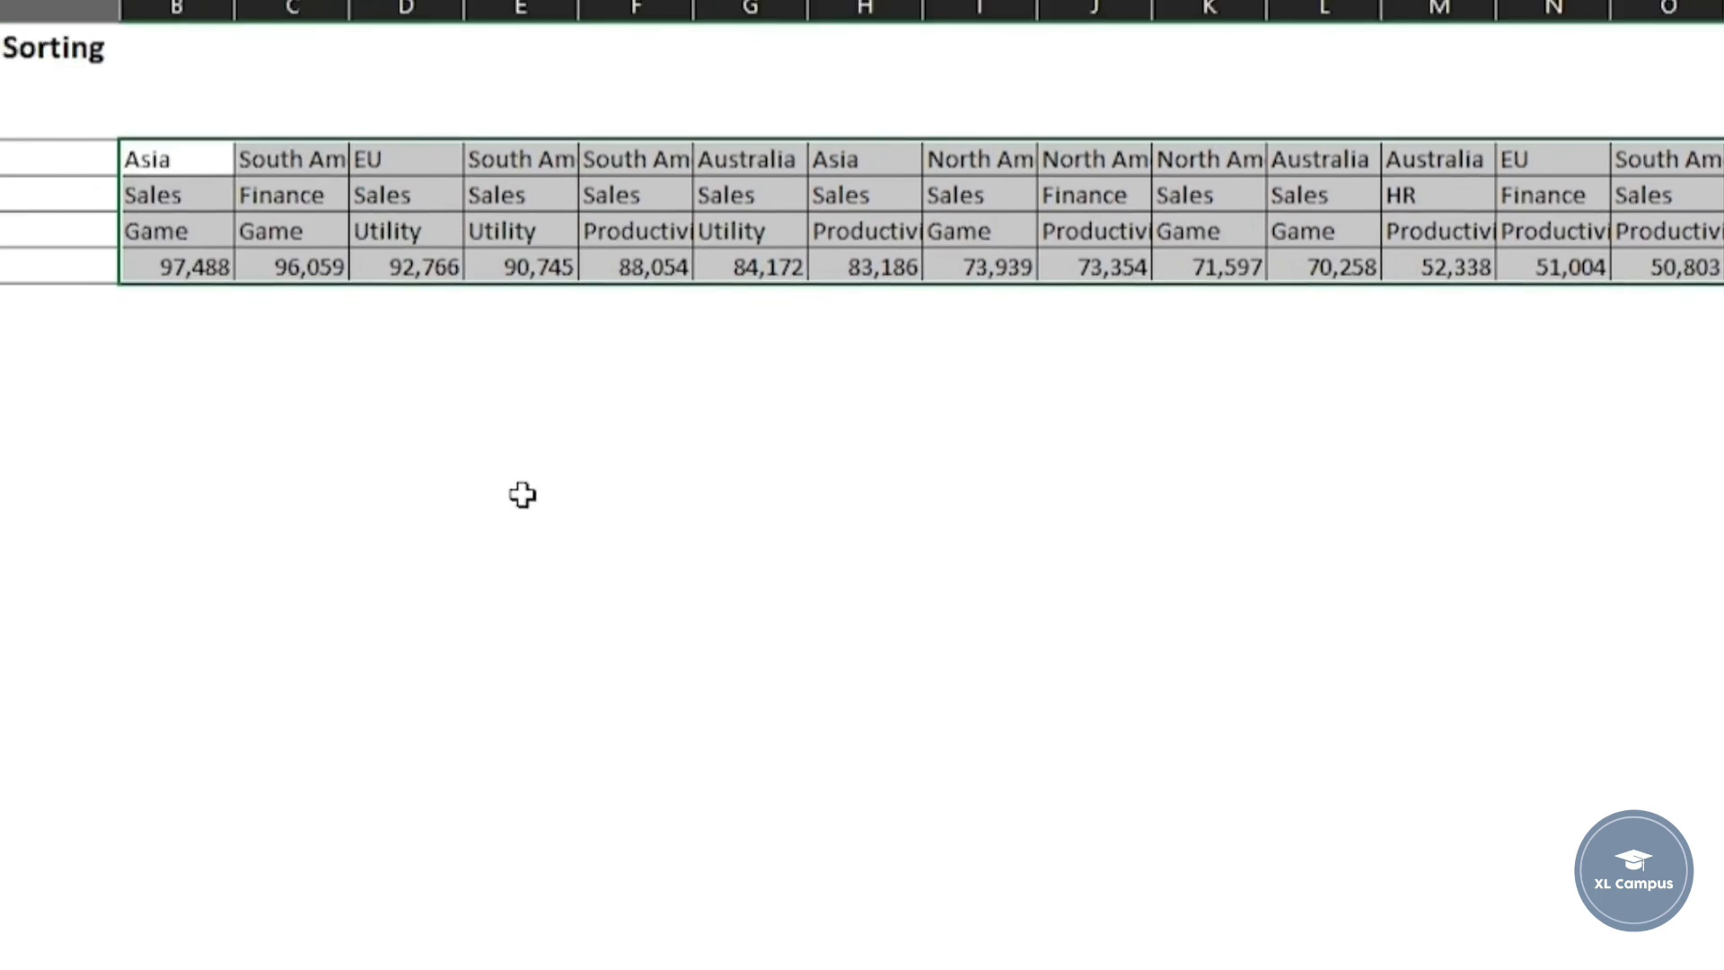
pyautogui.click(370, 285)
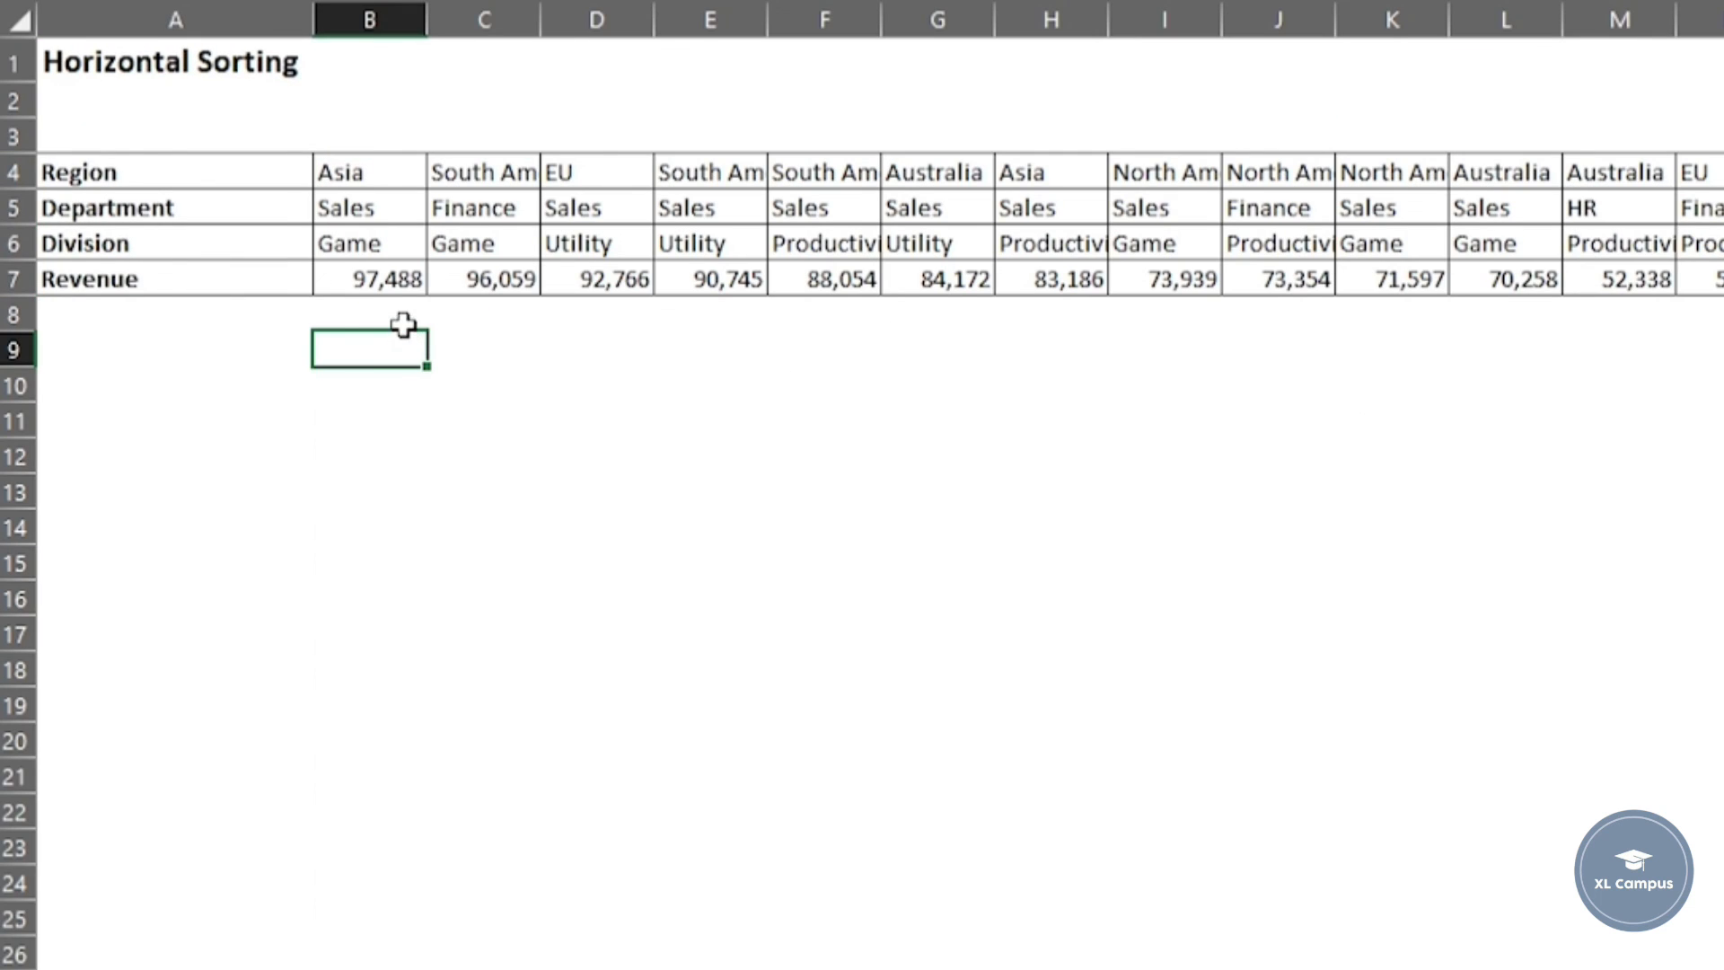